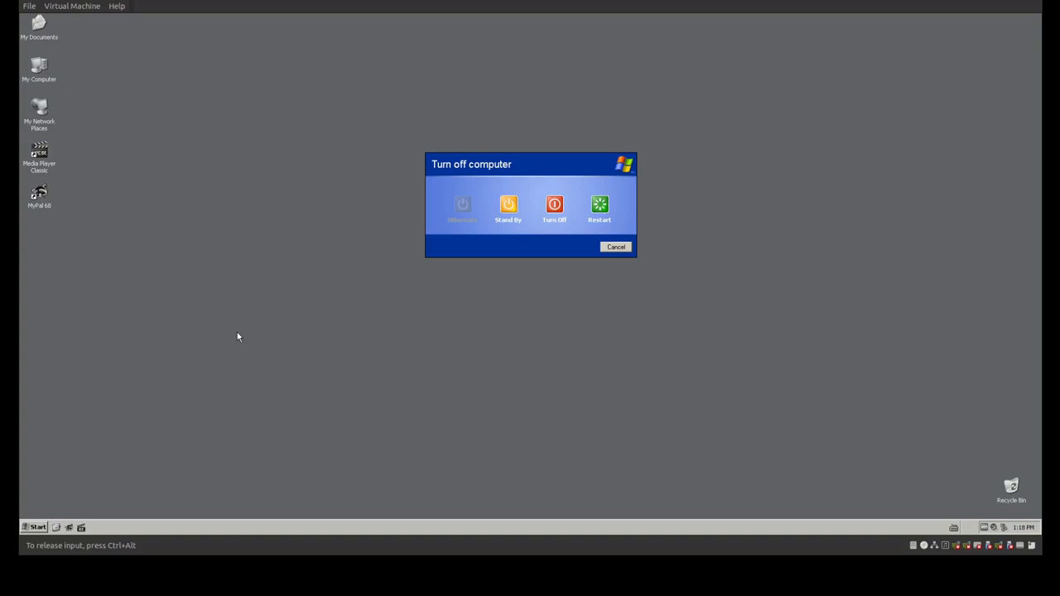
Step: Restart the Windows XP computer
click(600, 208)
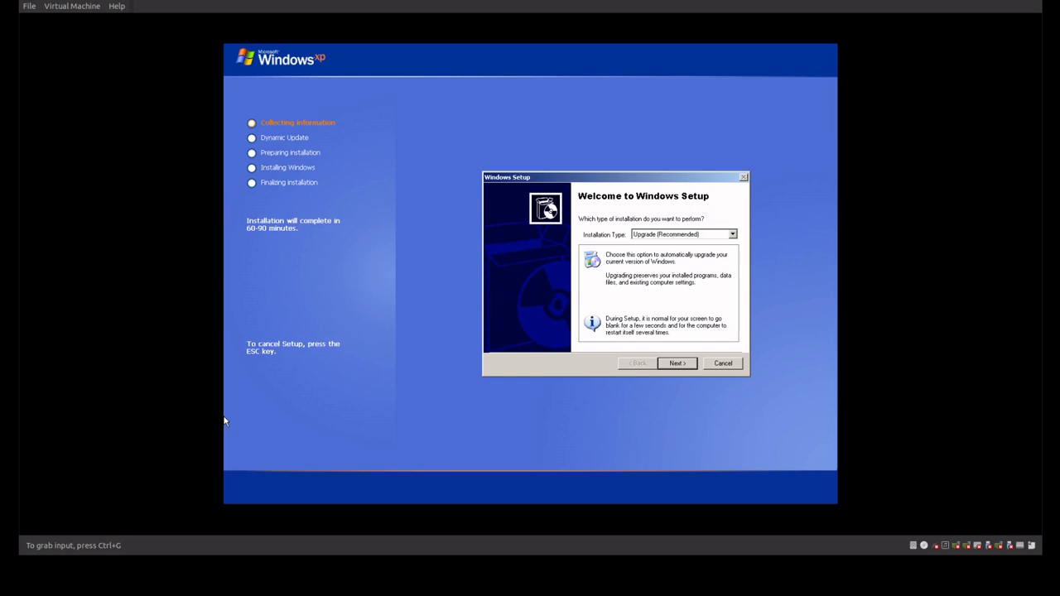
Step: Continue Windows Setup with the Upgrade (Recommended) installation type and accept the license agreement
click(134, 224)
click(666, 237)
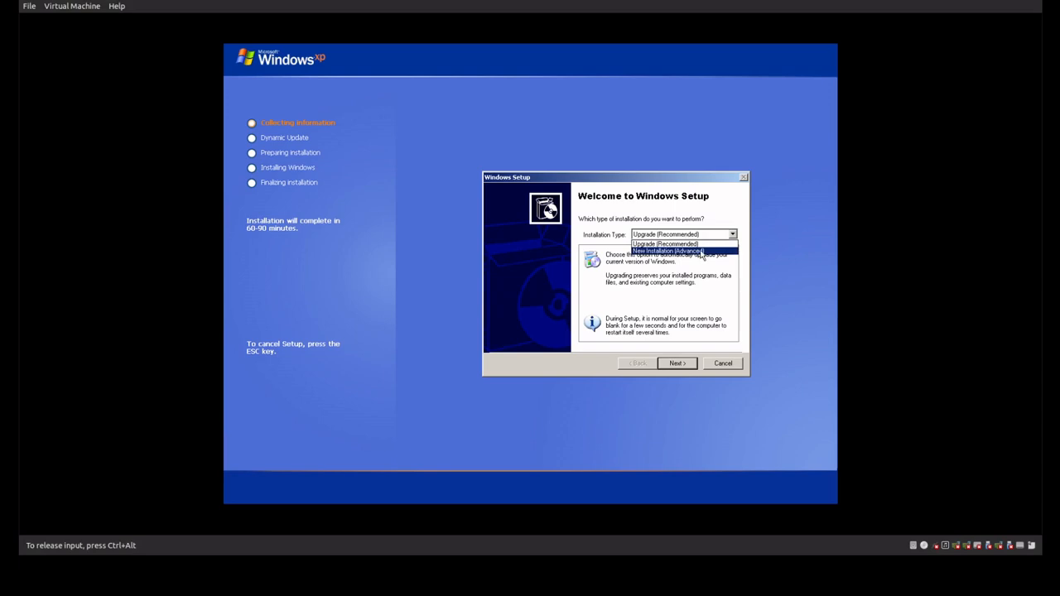
click(698, 246)
click(688, 366)
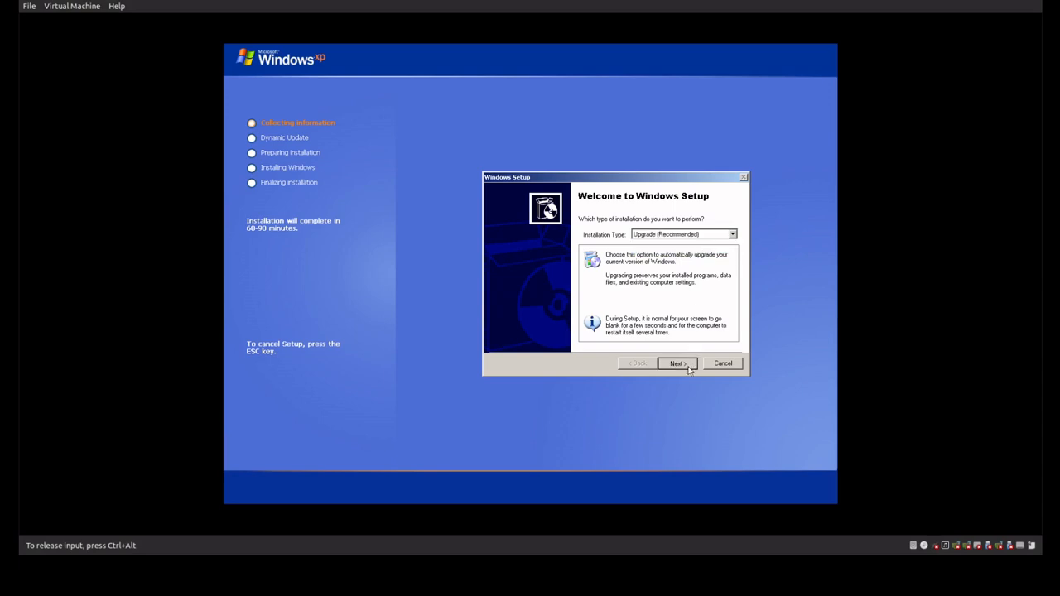
click(563, 329)
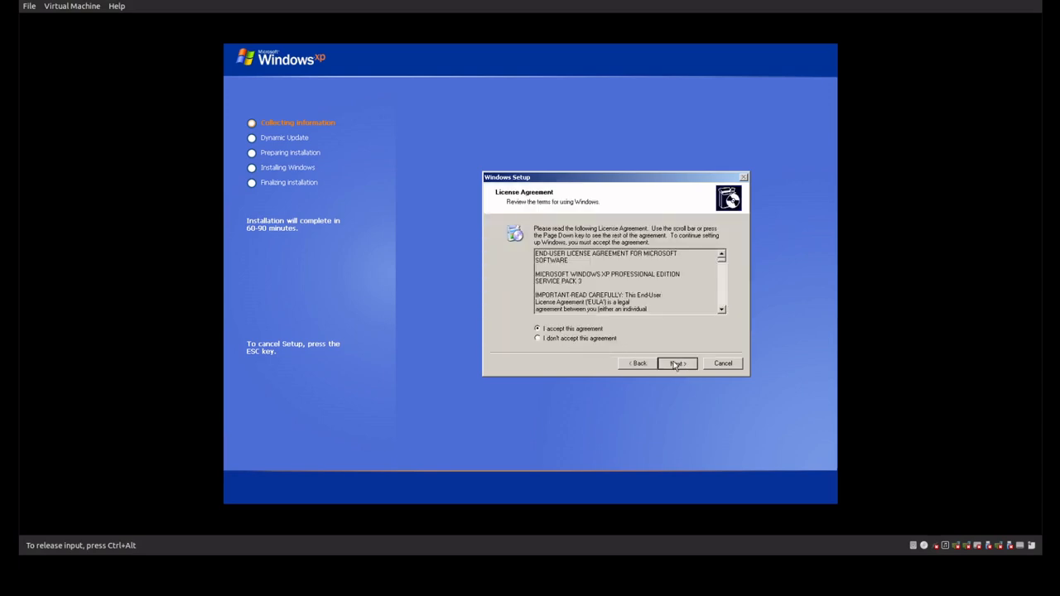
click(676, 365)
key(ctrl+alt)
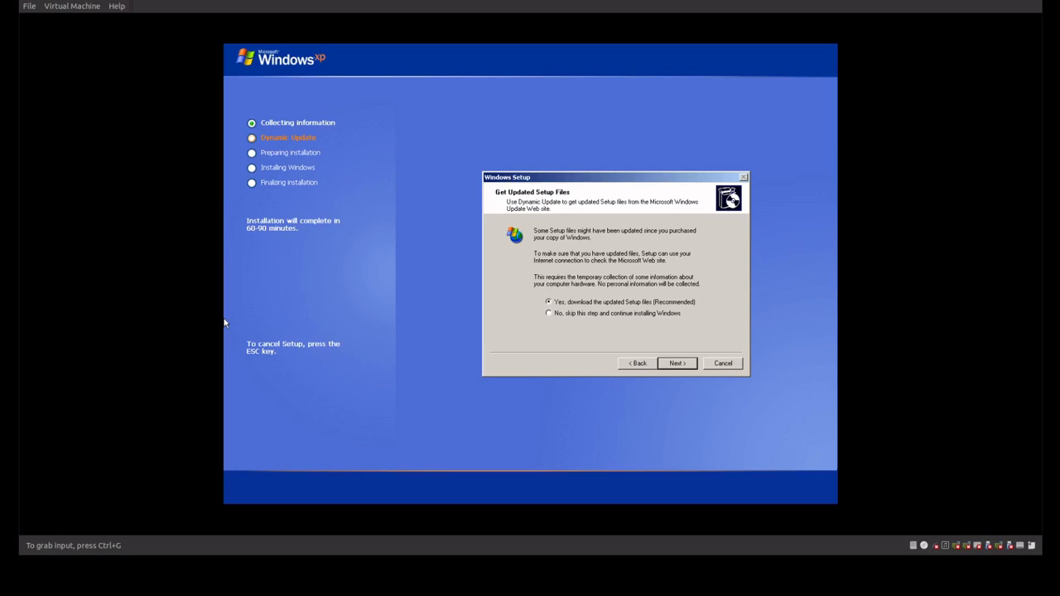
Step: Skip the download of updated Setup files and continue installing Windows
key(Down)
click(427, 255)
click(678, 366)
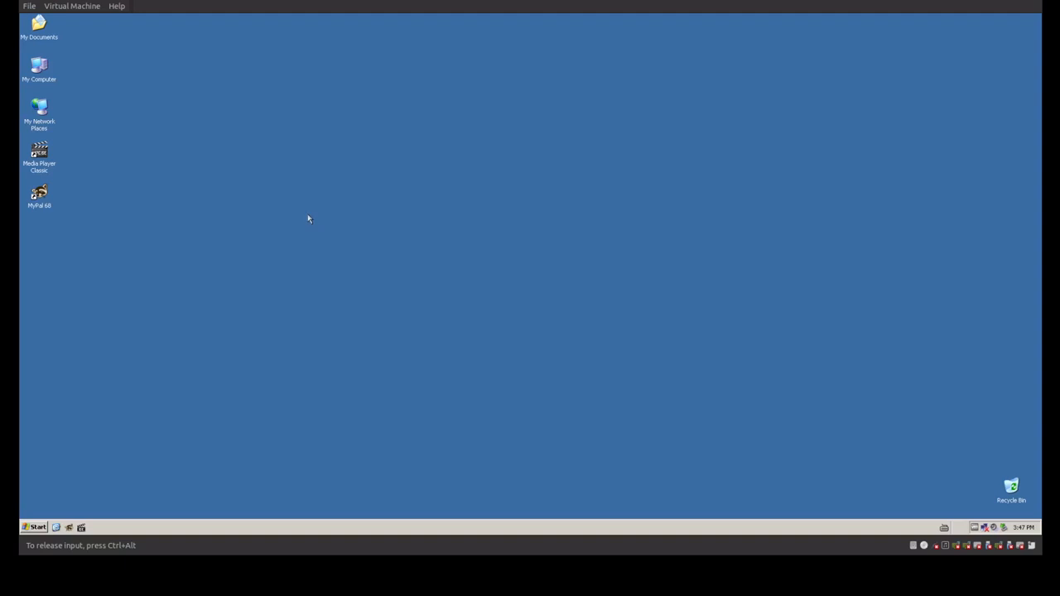
Step: Open the updates.txt file in the C:\tools folder
double_click(47, 73)
double_click(93, 139)
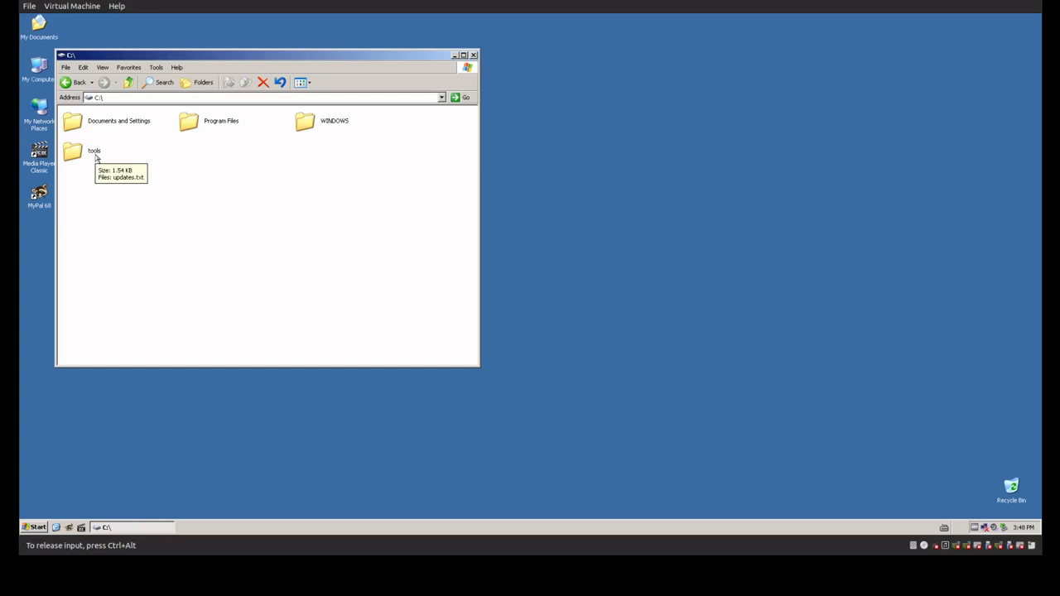
double_click(96, 156)
double_click(90, 120)
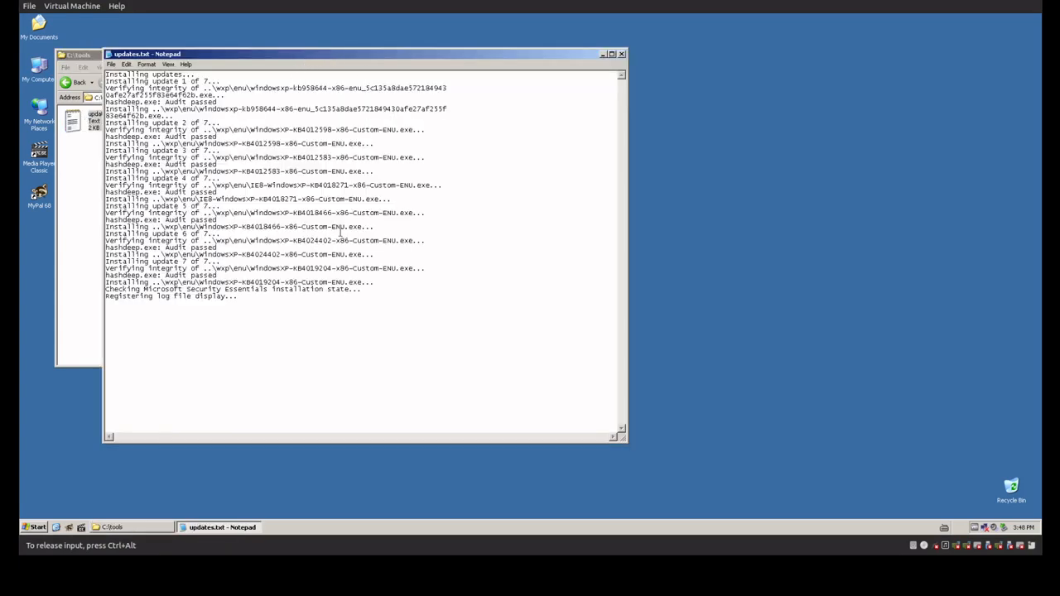
Step: Examine the update log in updates.txt, highlighting the KB numbers of the installed updates
drag(238, 297, 107, 73)
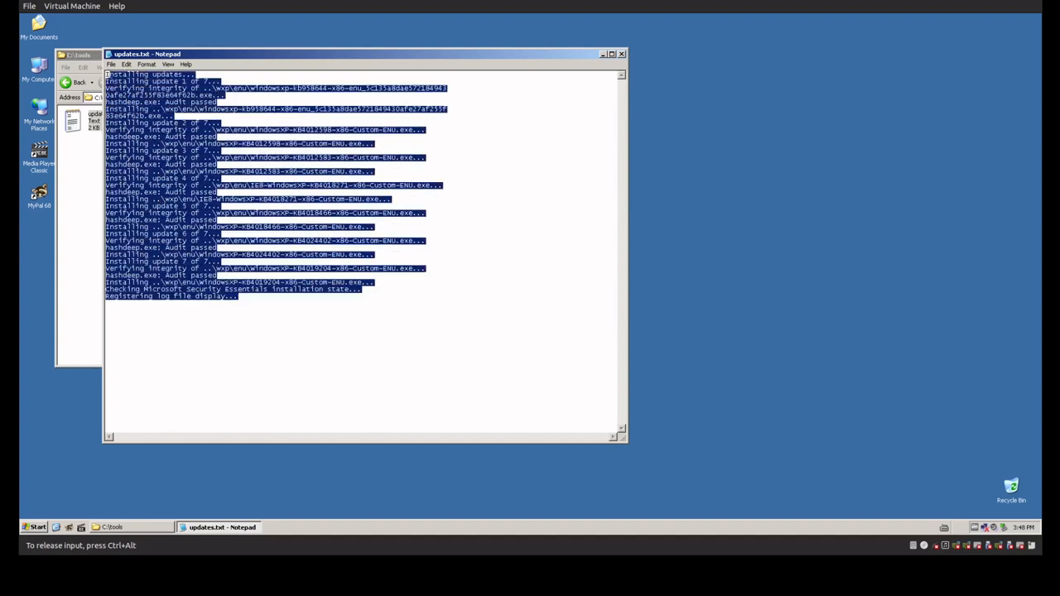
click(383, 125)
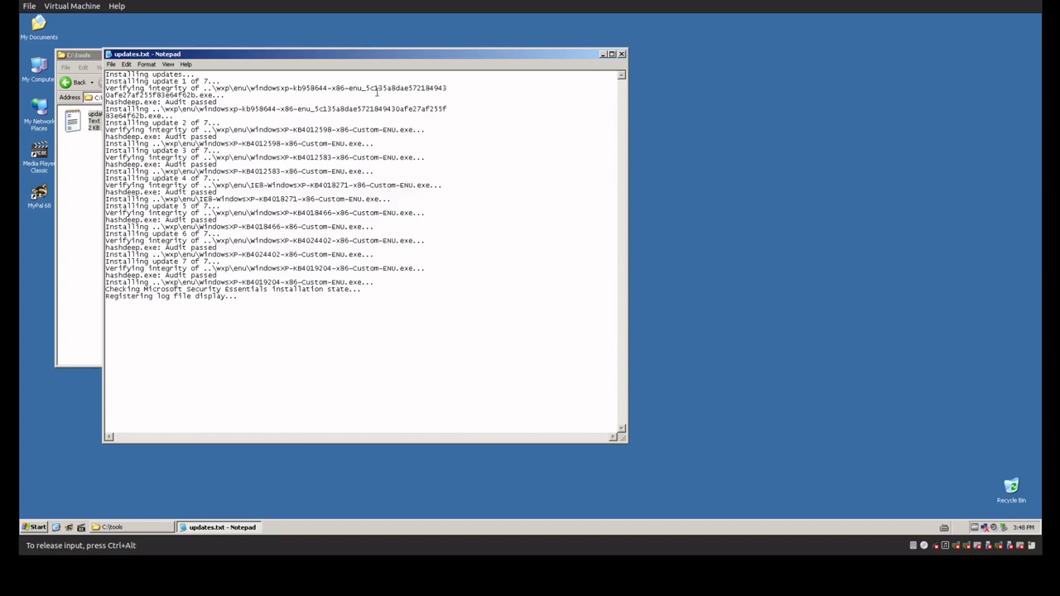
drag(323, 88, 293, 86)
click(275, 108)
drag(322, 108, 293, 129)
click(335, 126)
drag(333, 157, 332, 185)
click(368, 274)
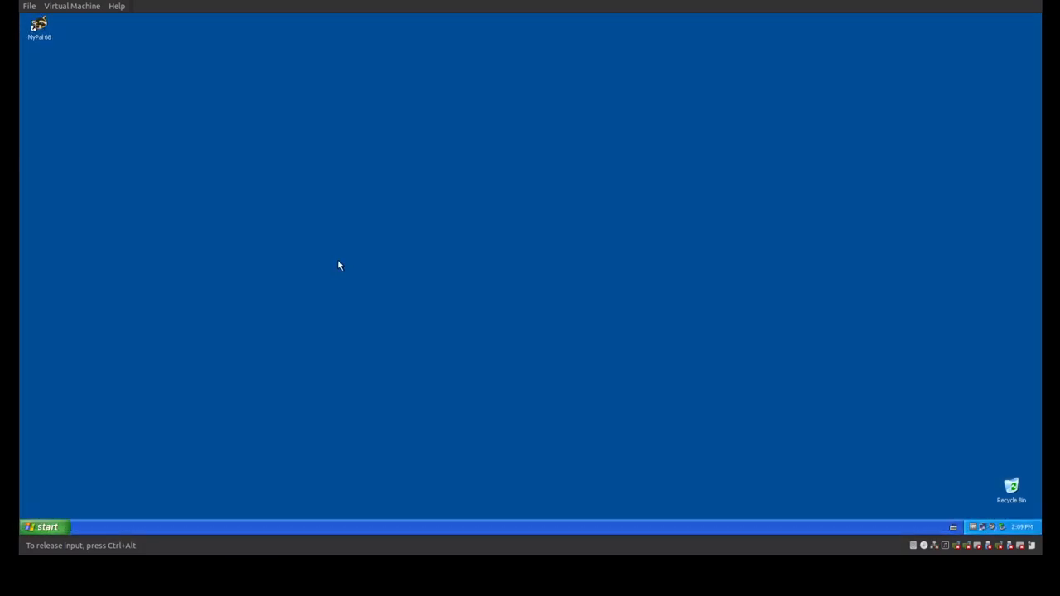
Step: Check the computer's domain membership in System Properties and close the dialog without changes
click(65, 526)
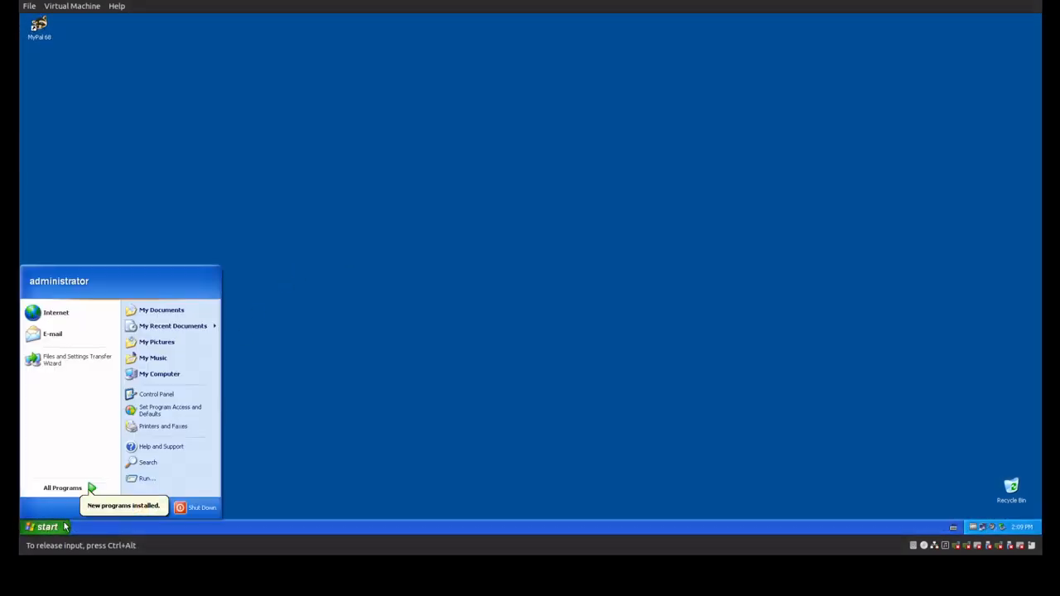
right_click(168, 377)
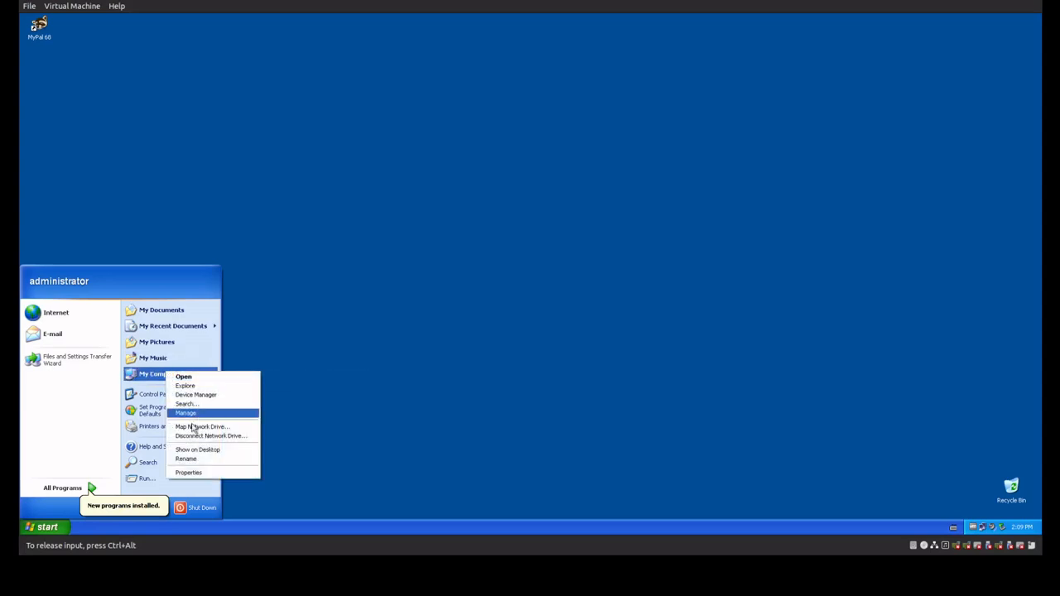
click(207, 472)
click(167, 126)
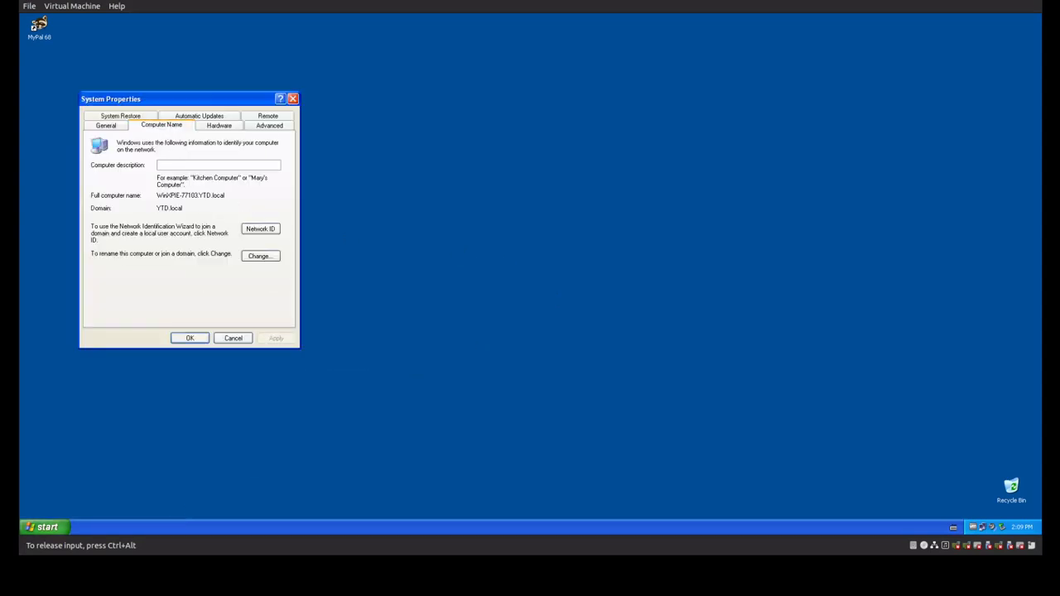
drag(182, 208, 157, 208)
click(230, 338)
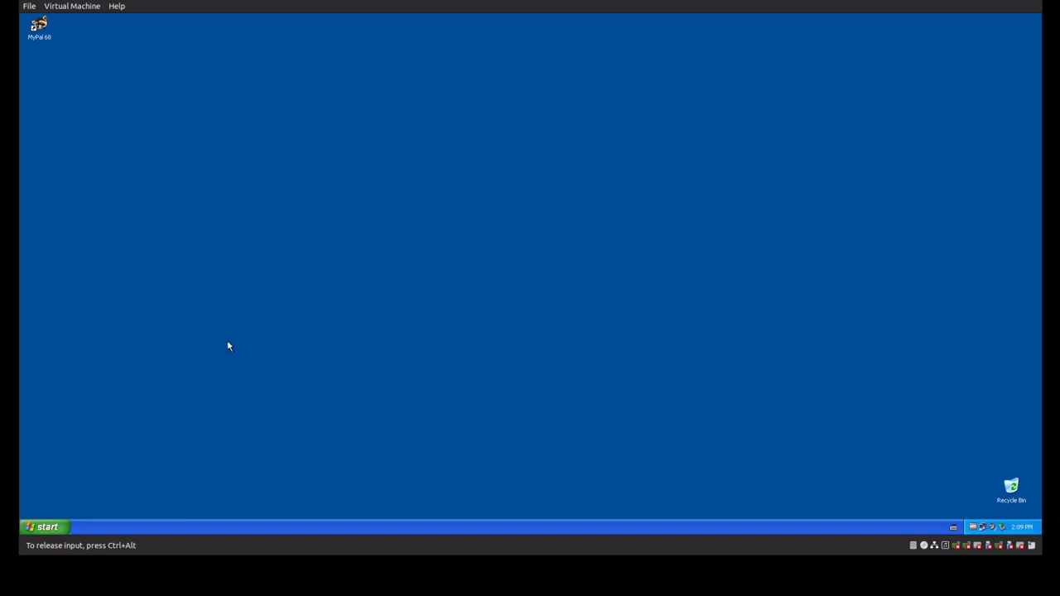
Step: Examine the list of installed programs, including the contents of the 7-Zip folder
click(48, 528)
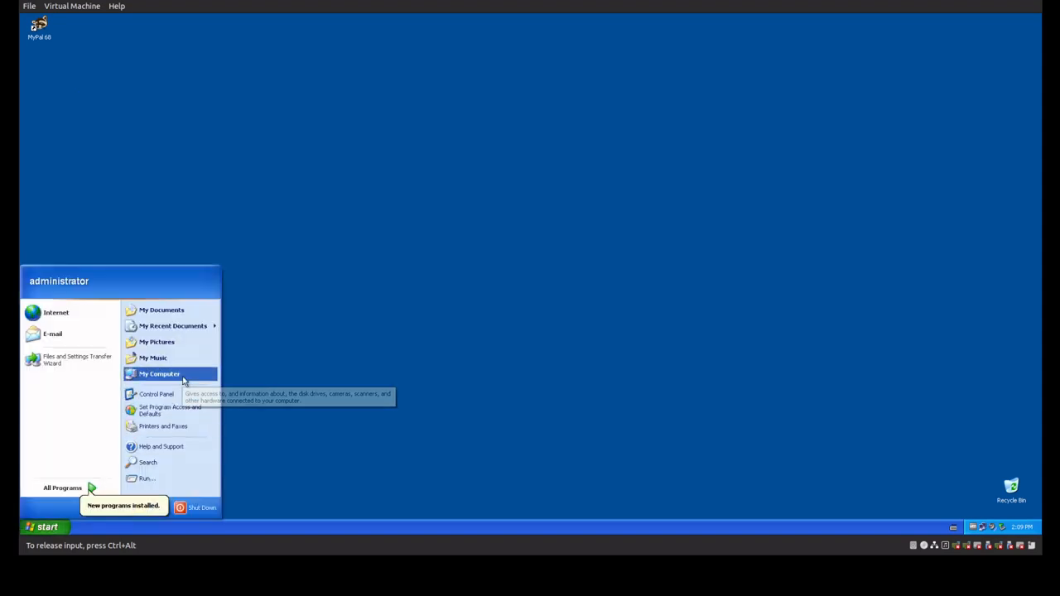
click(540, 377)
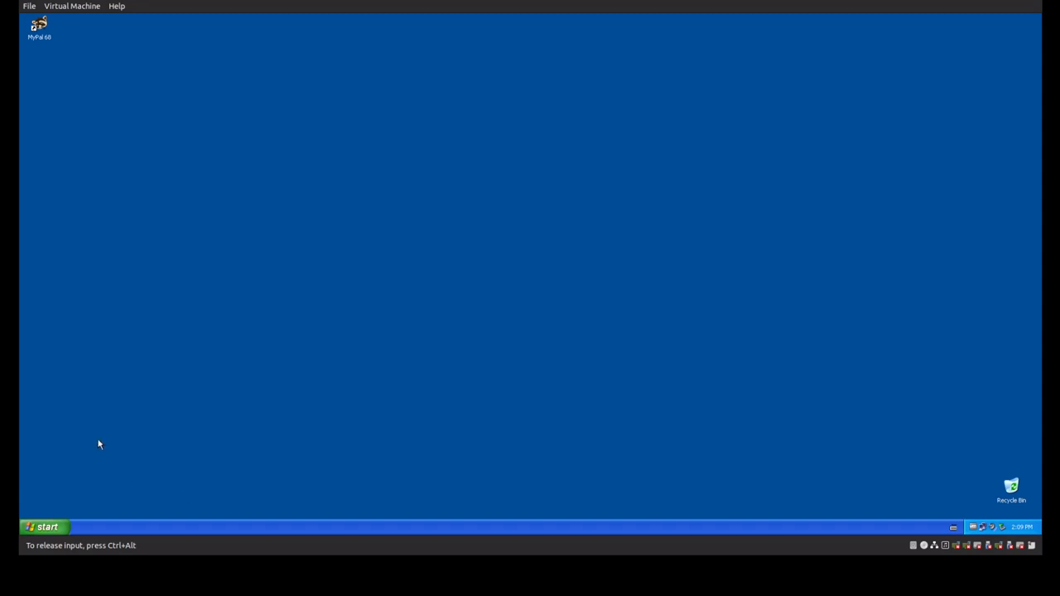
click(40, 32)
click(47, 527)
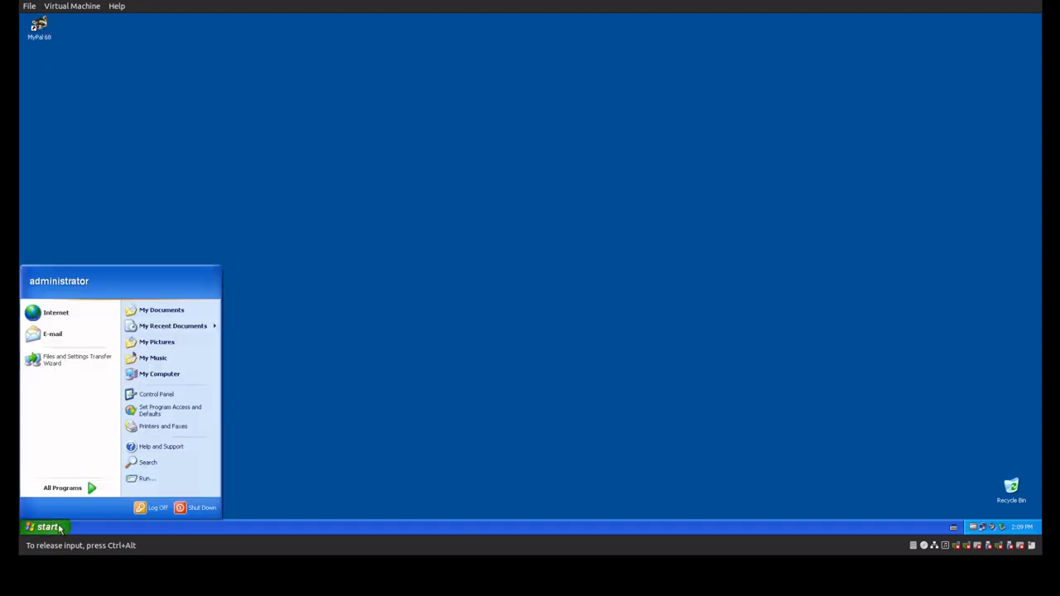
mouse_move(63, 487)
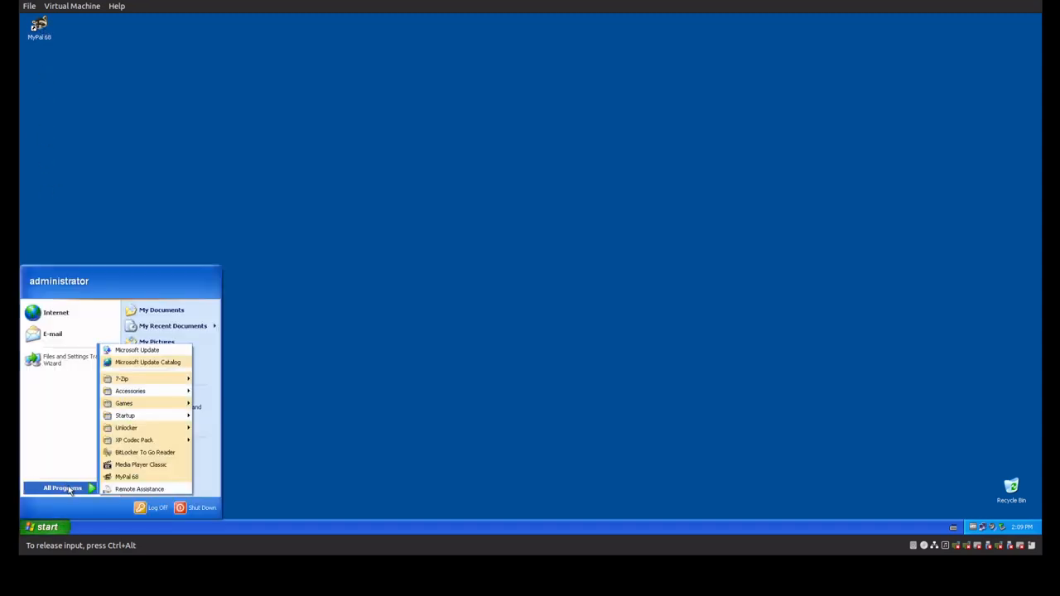
mouse_move(129, 435)
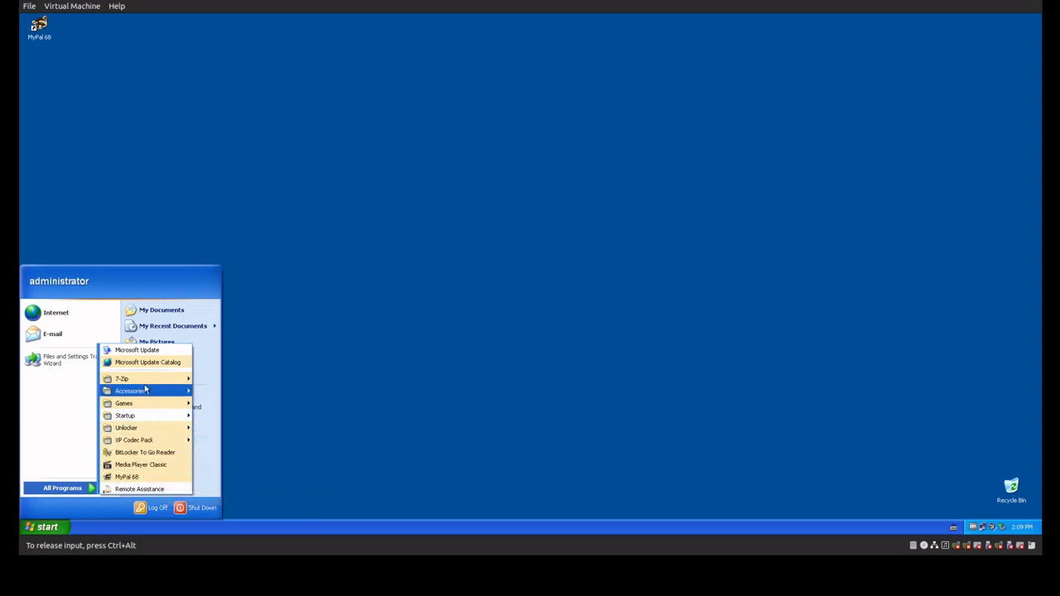
mouse_move(141, 382)
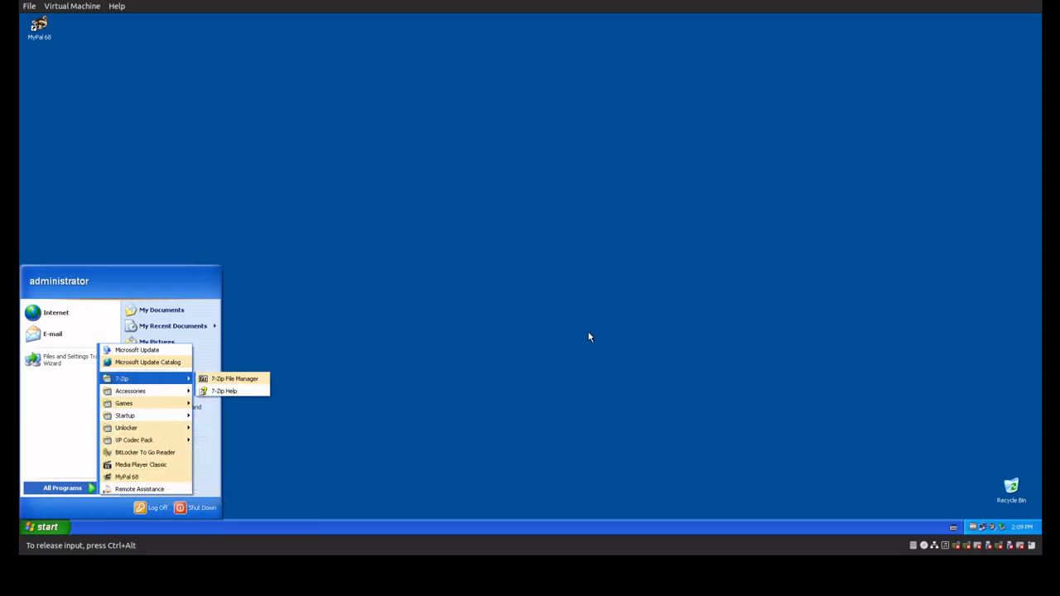
Step: Open the Microsoft Update Catalog, postponing the Internet Explorer 8 first-run setup, and close the browser
click(155, 363)
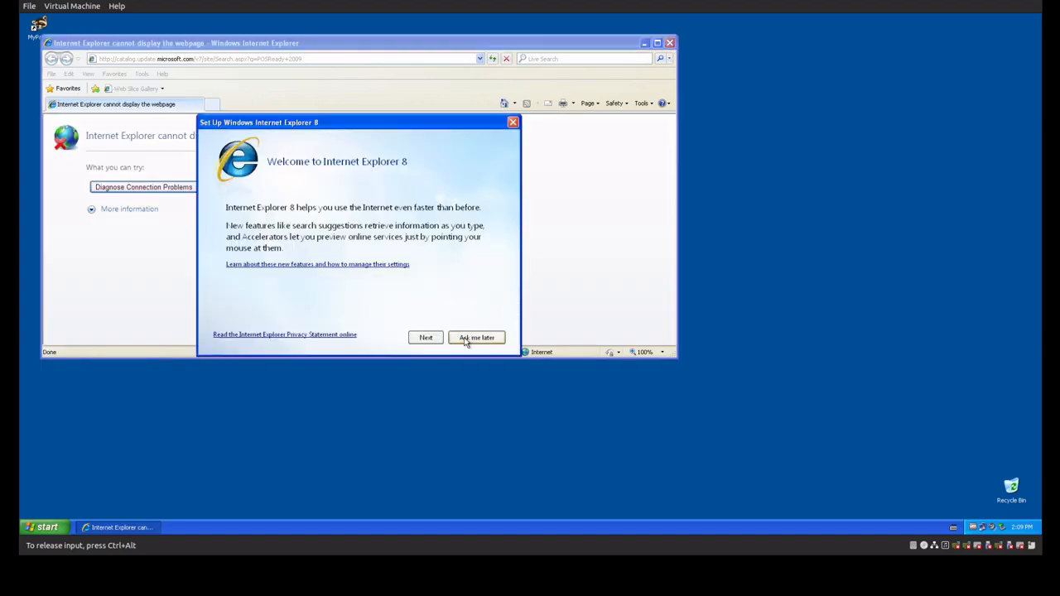
click(476, 337)
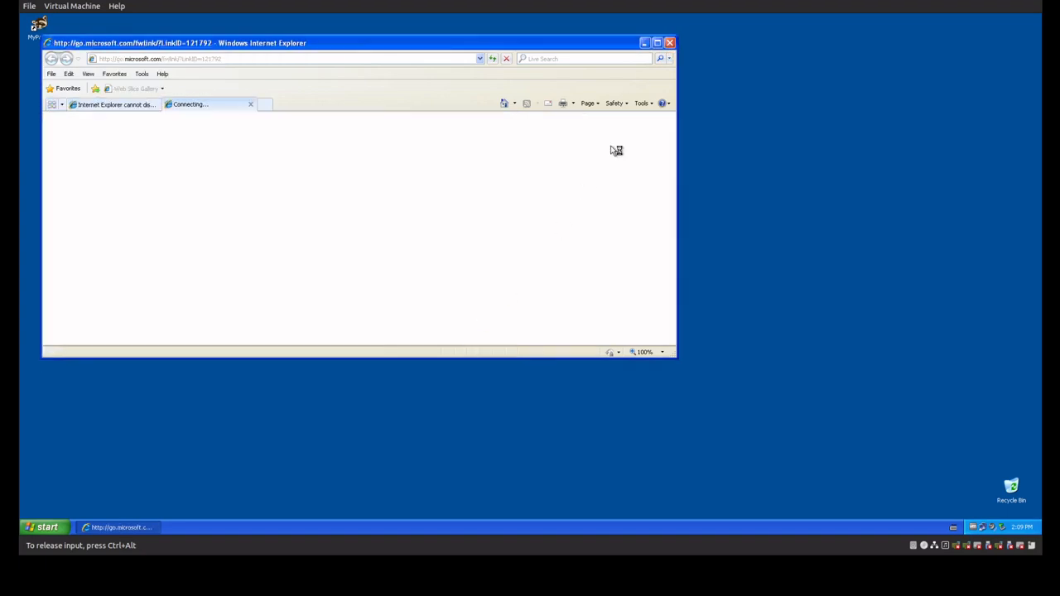
click(668, 42)
click(392, 210)
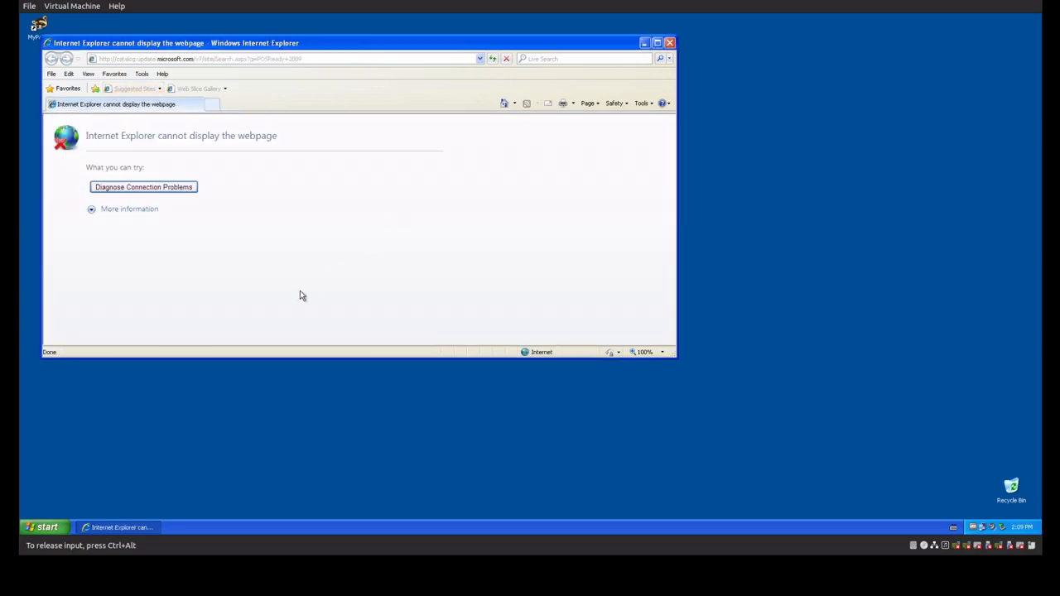
click(669, 42)
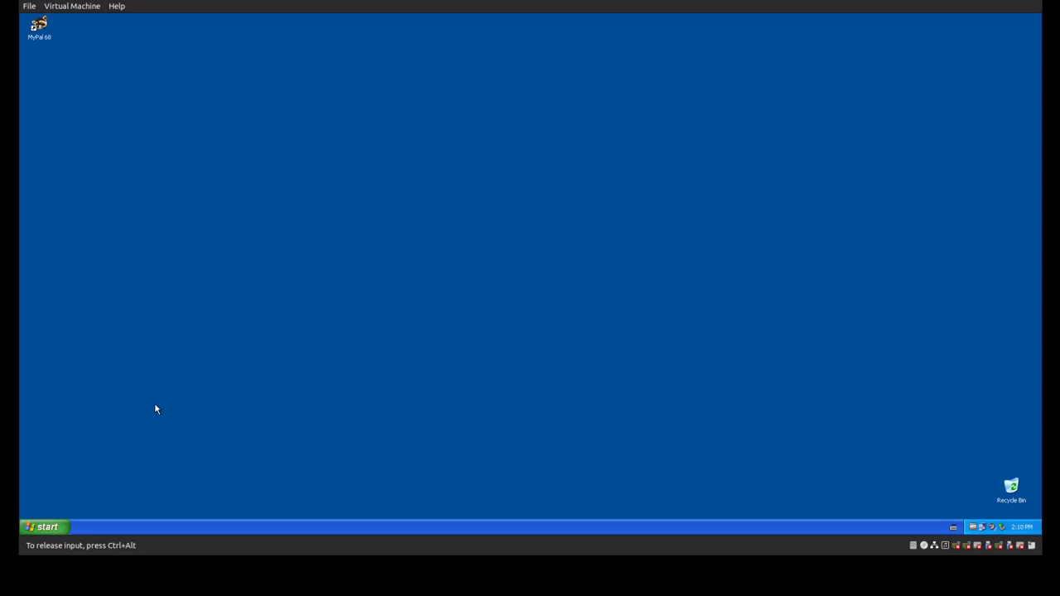
Step: Open the Services console and maximize its window
click(55, 533)
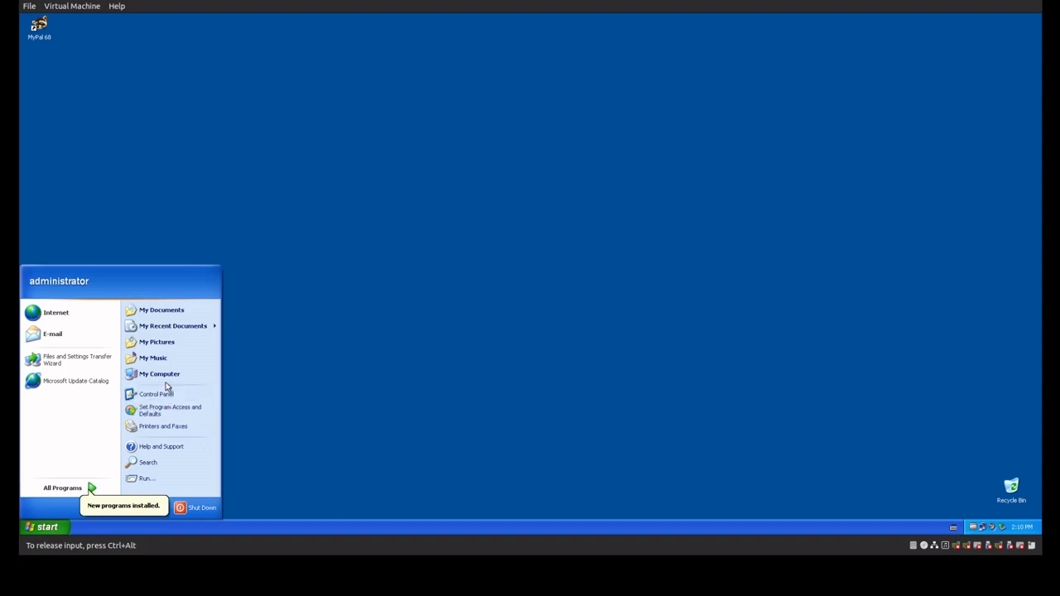
click(157, 479)
click(86, 500)
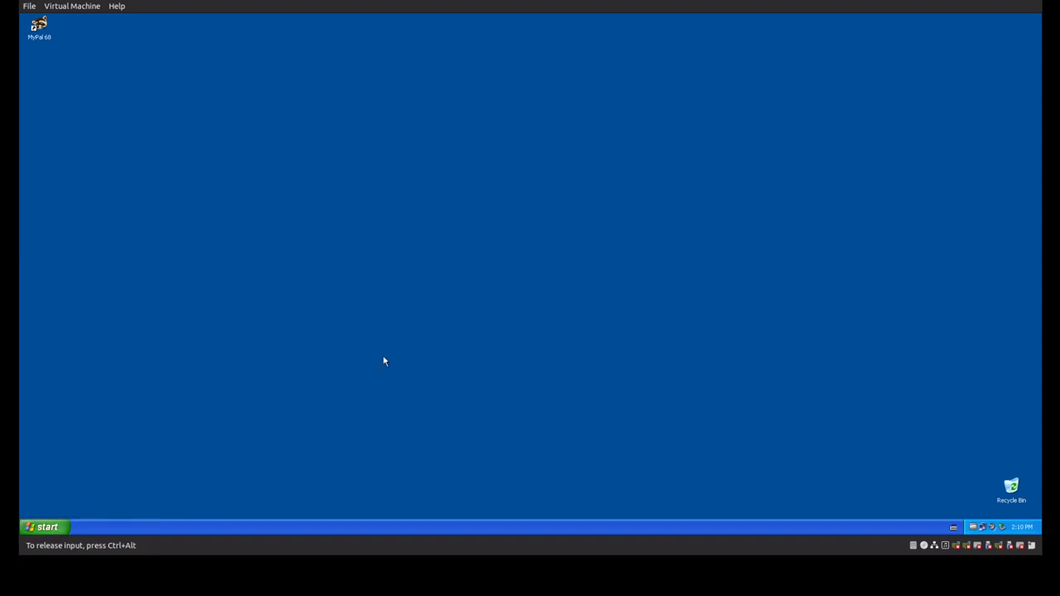
click(338, 21)
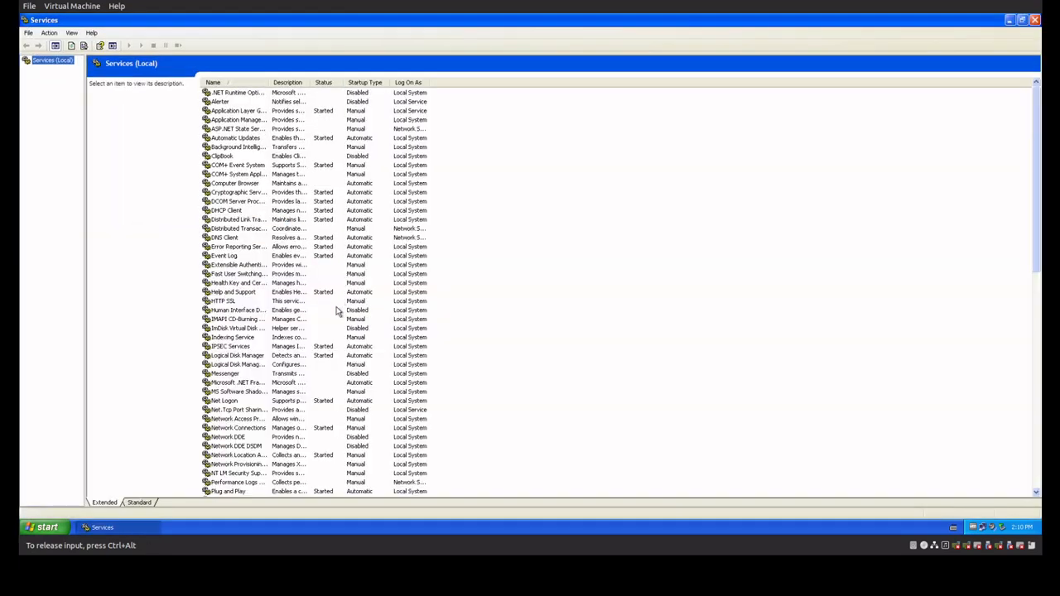
Step: Review the status and startup types of the services, including Remote Registry and Windows Firewall, and close the console
click(270, 350)
scroll(273, 355, down, 8)
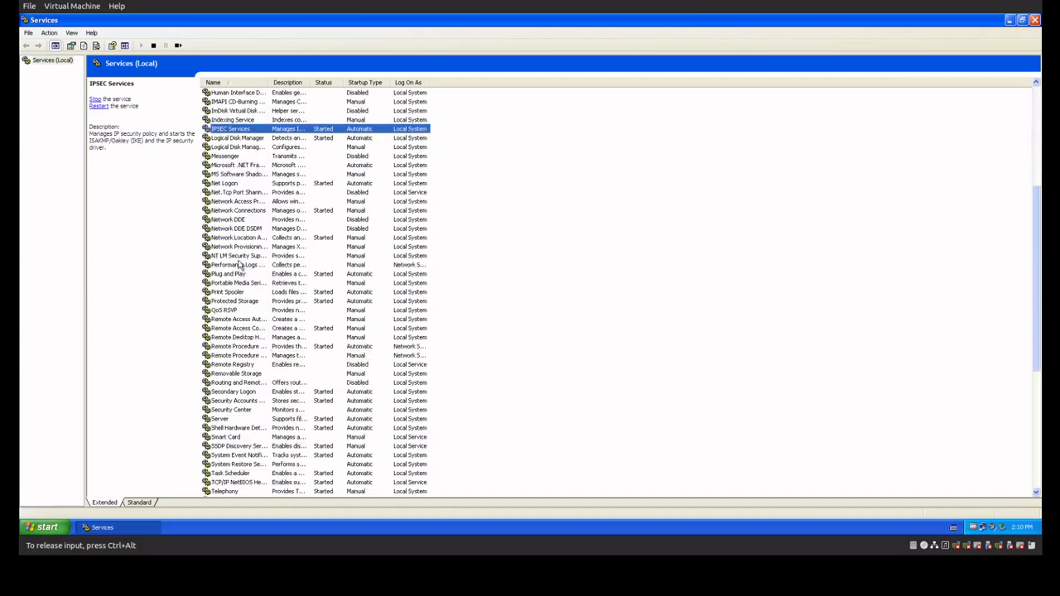
click(252, 365)
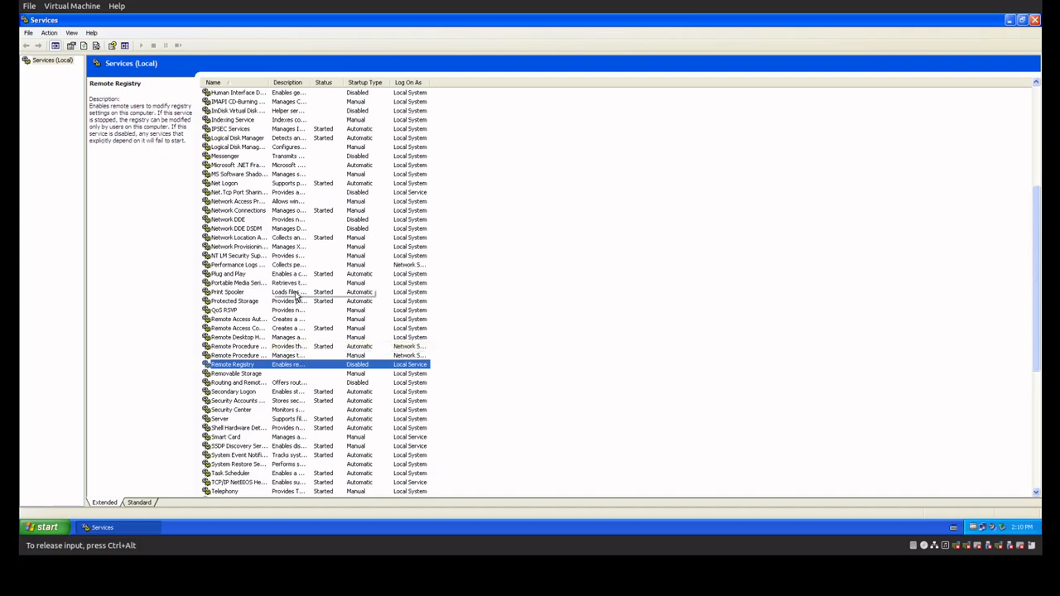
scroll(371, 347, down, 10)
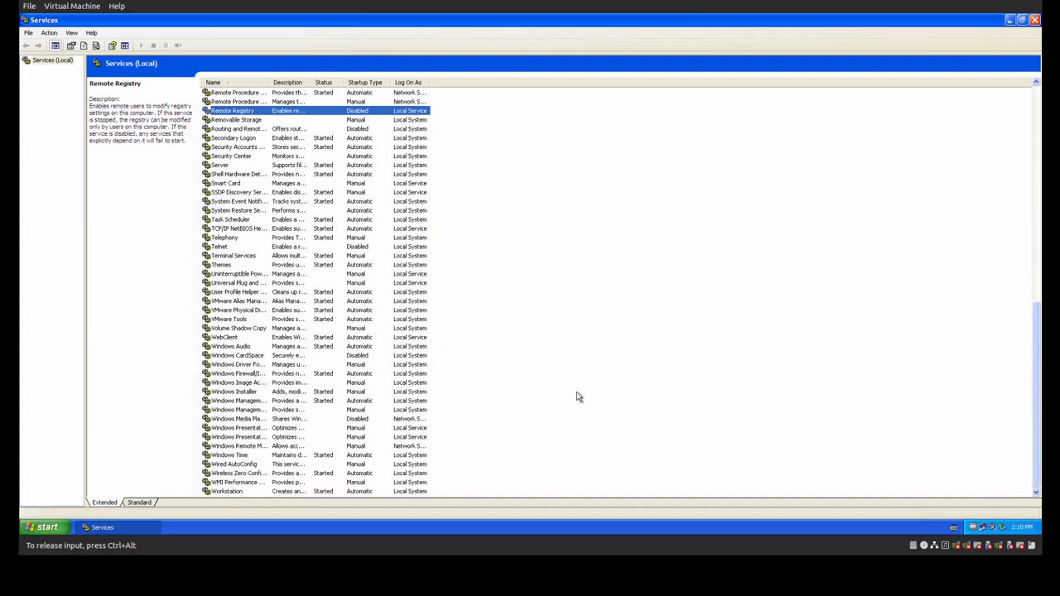
click(257, 376)
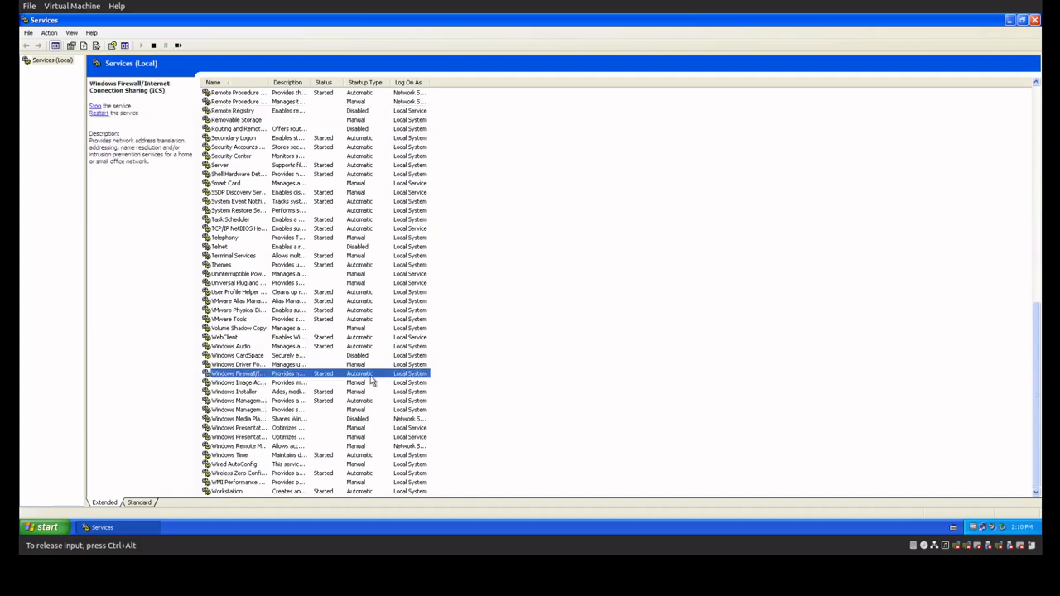
scroll(540, 432, up, 13)
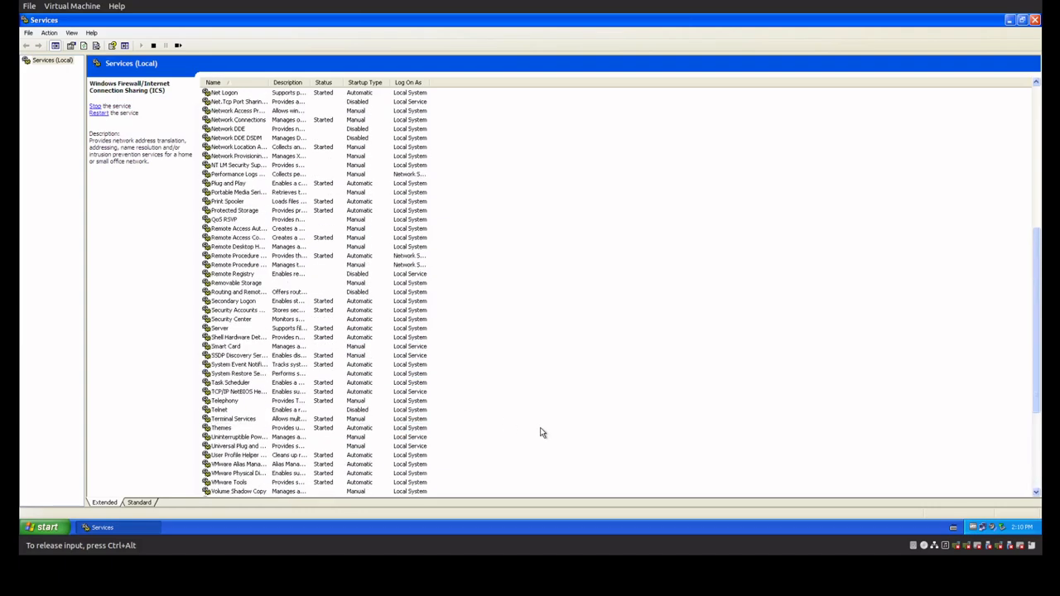
scroll(540, 432, up, 4)
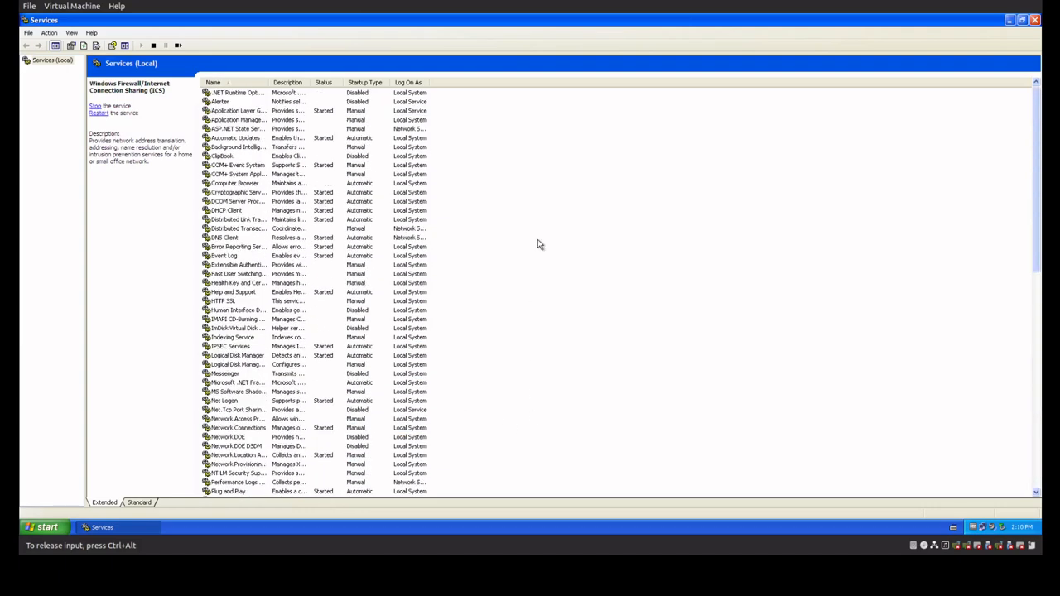
click(1034, 19)
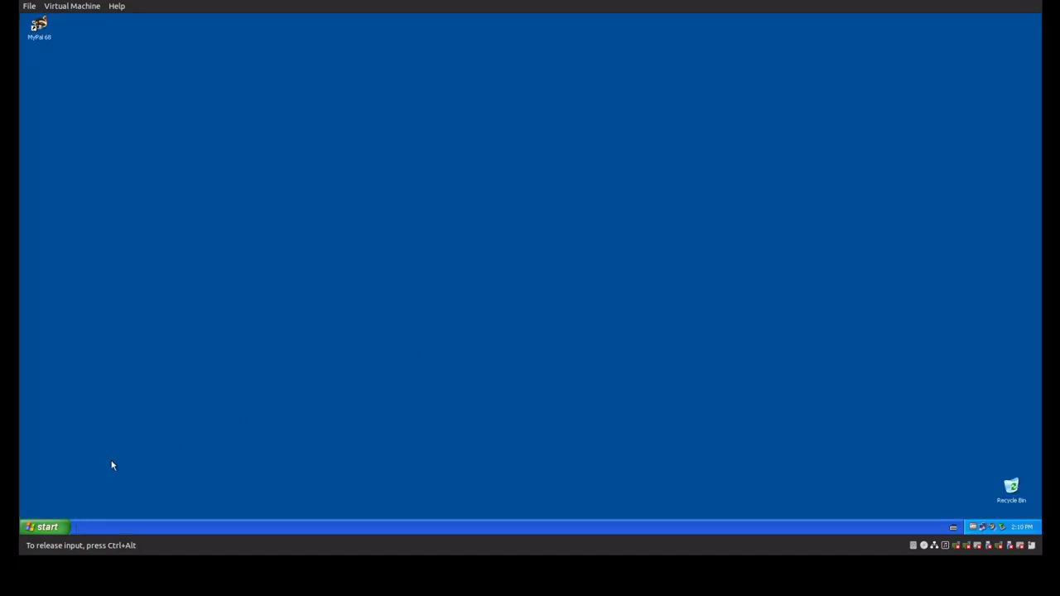
Step: Open the local Group Policy editor by running gpedit.msc
click(34, 530)
click(197, 479)
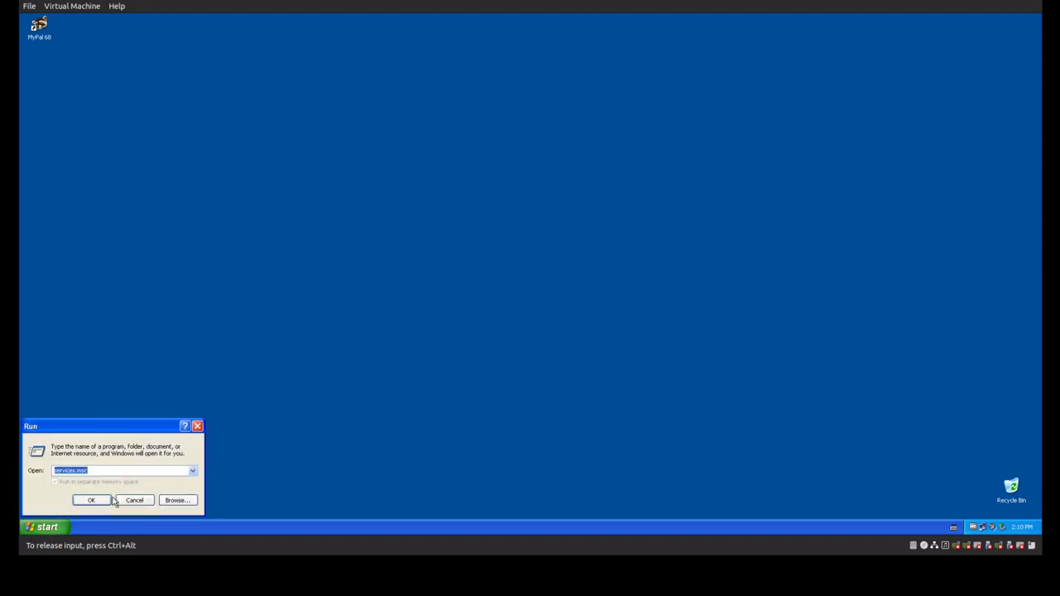
text(gped)
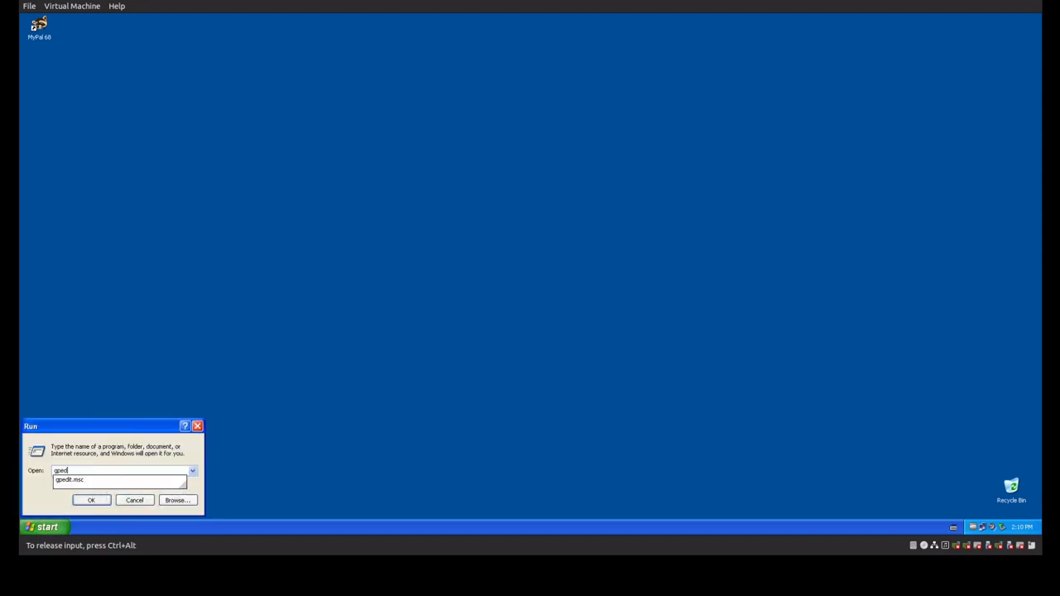
text(it.msc)
key(Return)
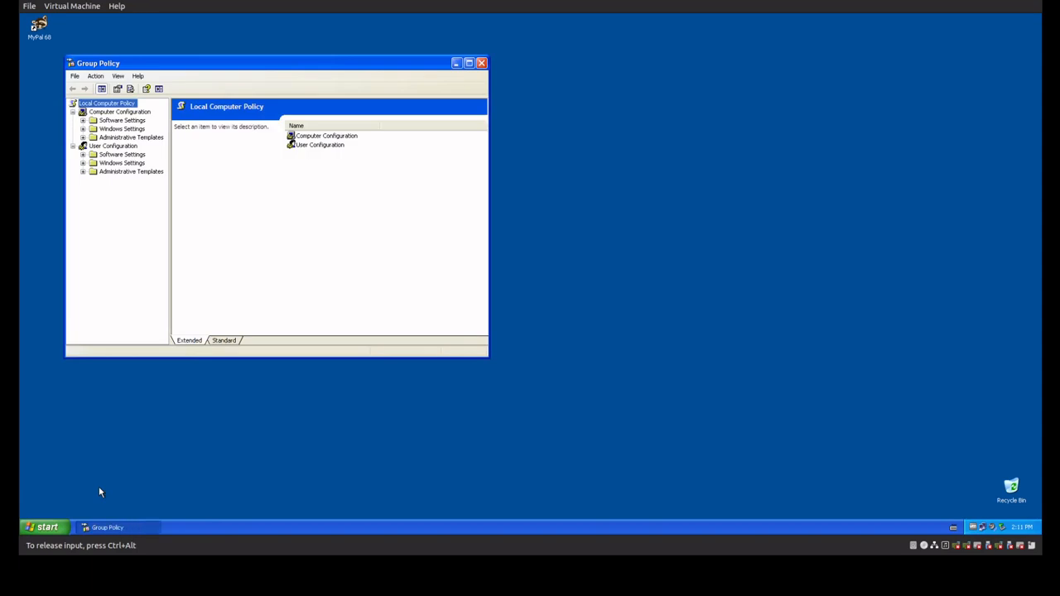
Step: Review the User Rights Assignment policies under the computer's Windows Settings, Security Settings, Local Policies
click(103, 130)
double_click(103, 129)
double_click(129, 146)
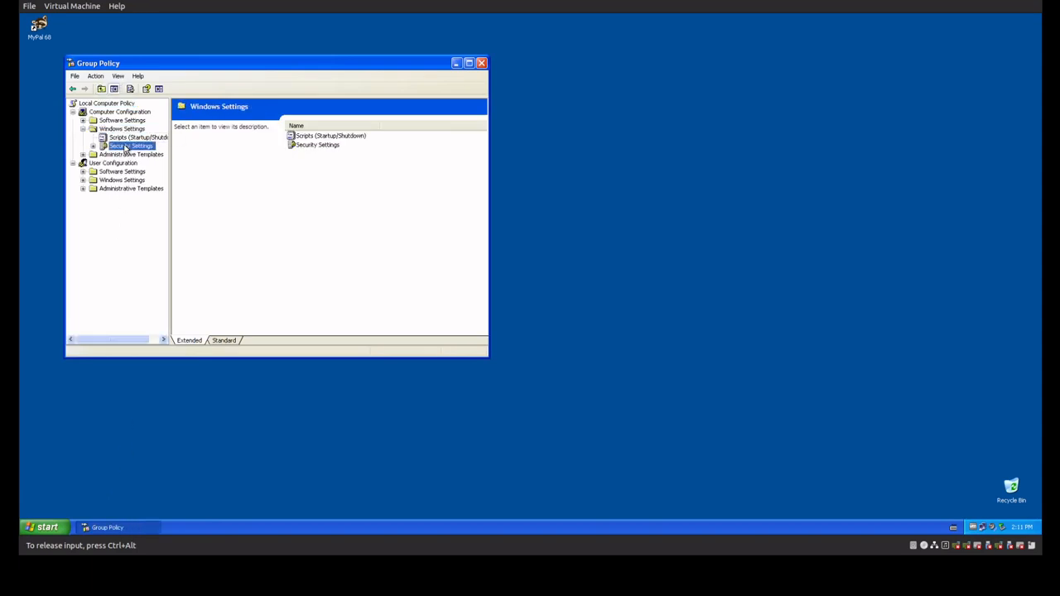
click(131, 163)
double_click(133, 163)
click(143, 180)
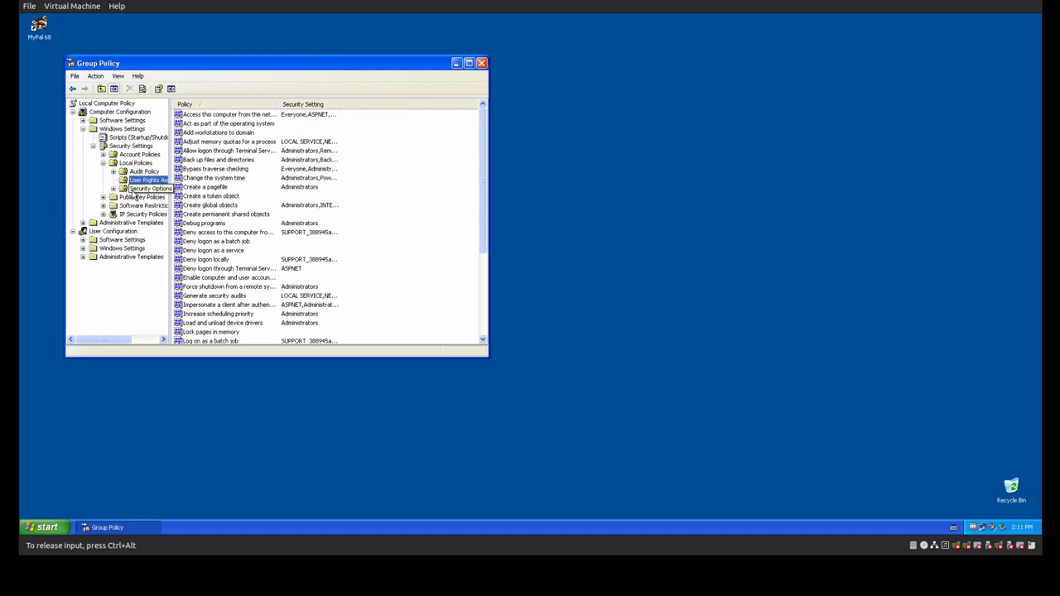
click(249, 269)
scroll(276, 290, down, 5)
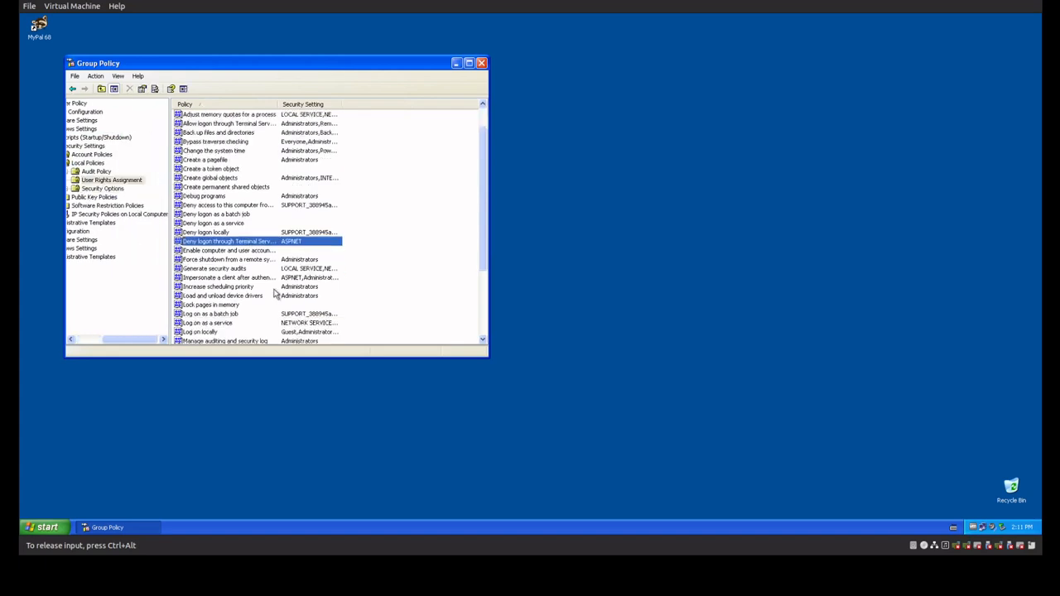
Step: Examine the Security Options policies, including the network access and network security settings
click(101, 189)
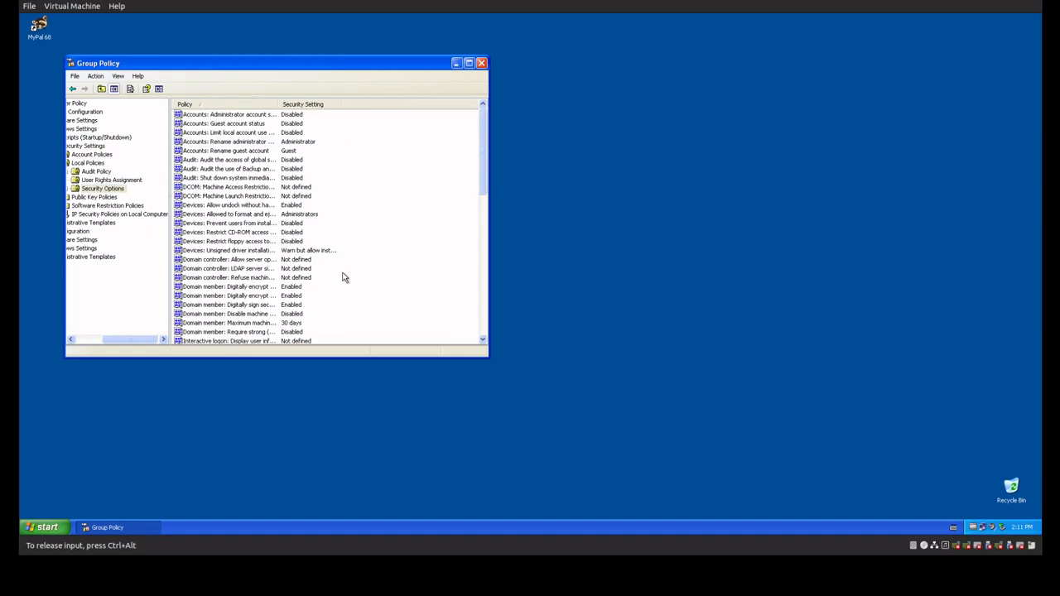
scroll(346, 281, down, 6)
click(274, 280)
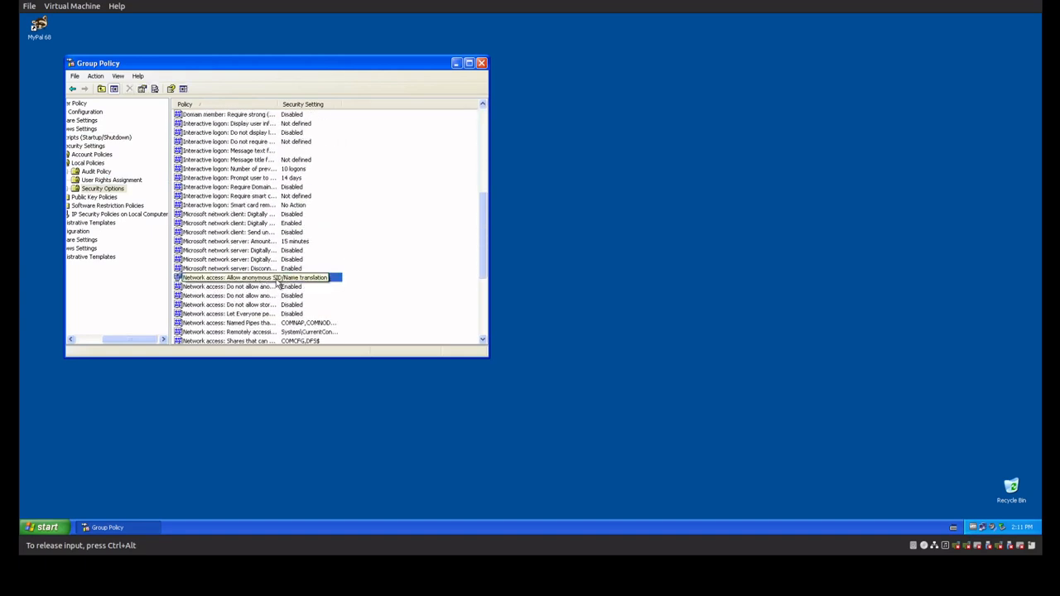
scroll(405, 284, down, 5)
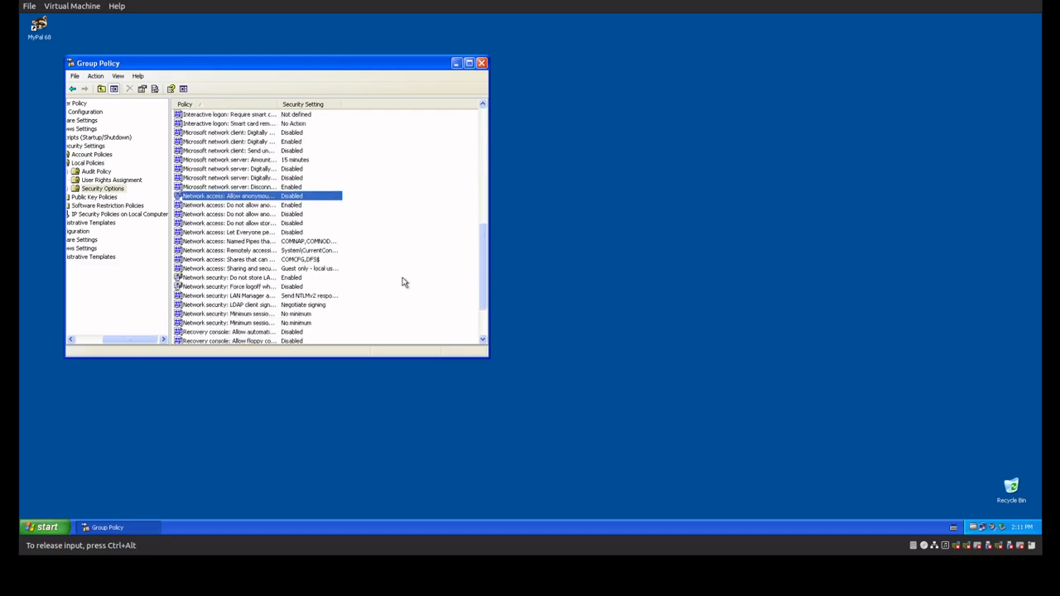
click(203, 223)
click(205, 232)
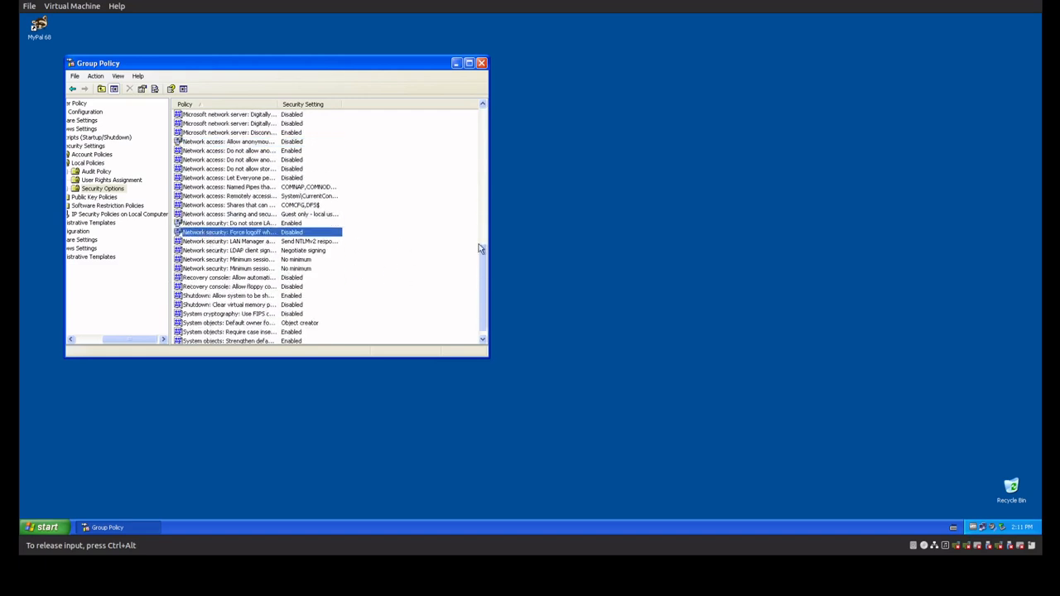
scroll(479, 248, down, 1)
scroll(479, 243, up, 7)
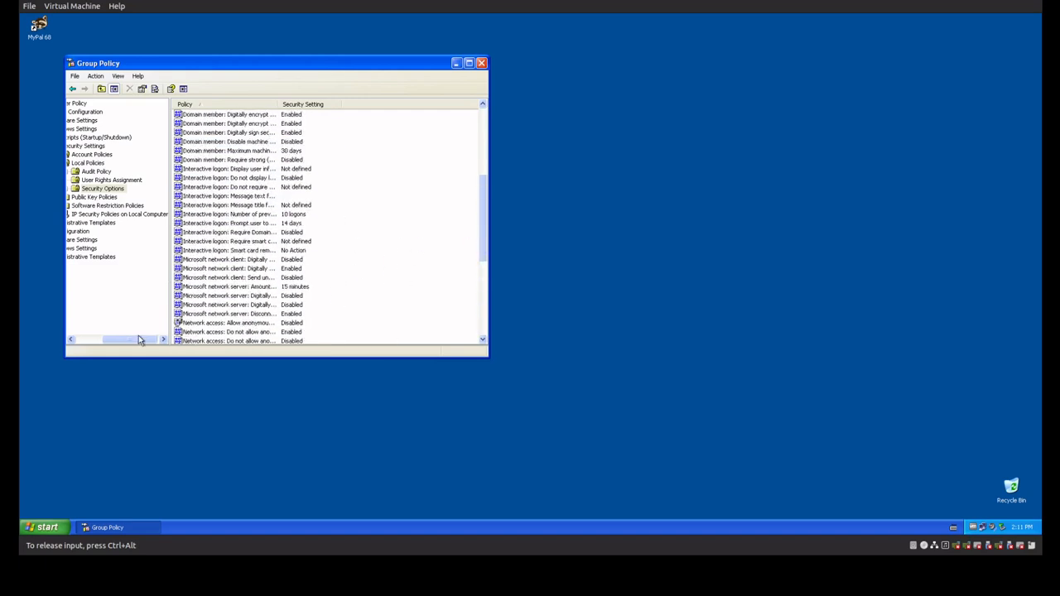
Step: Review the Account Lockout Policy under Account Policies and collapse the Security Settings branch
drag(138, 339, 106, 339)
click(124, 189)
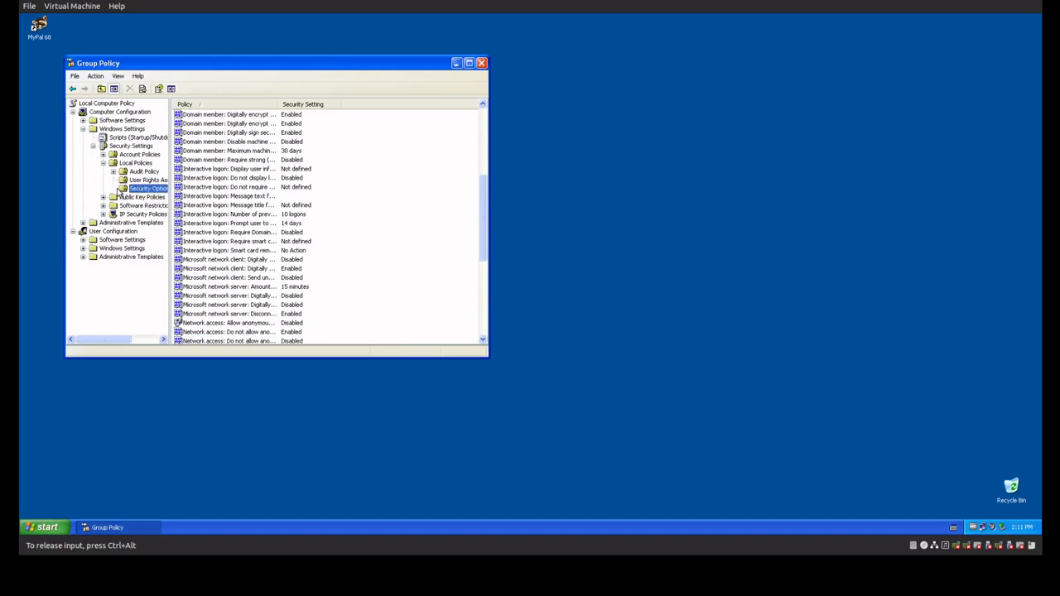
click(103, 162)
double_click(134, 155)
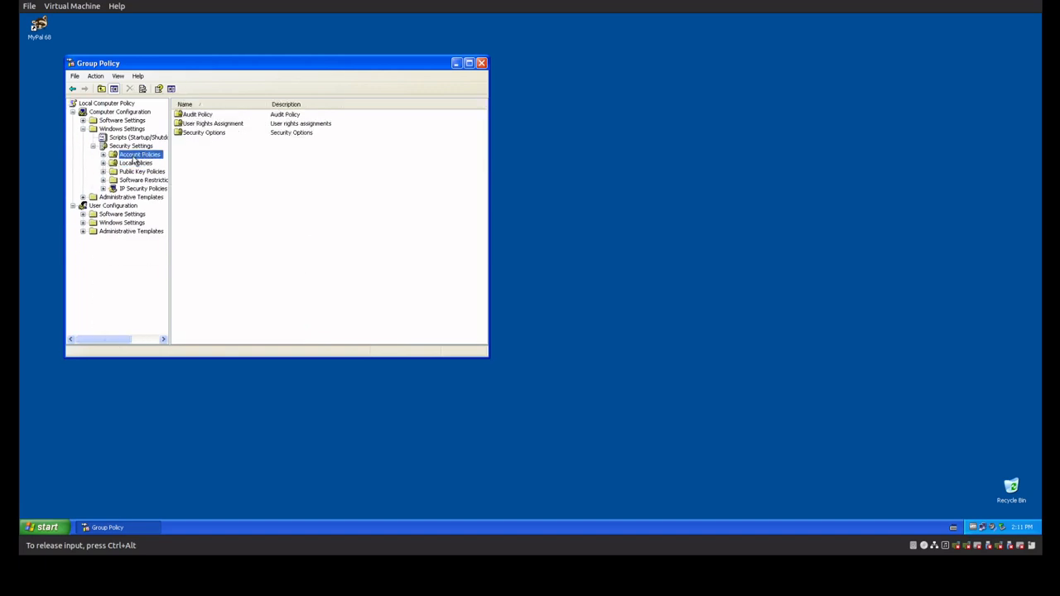
click(138, 172)
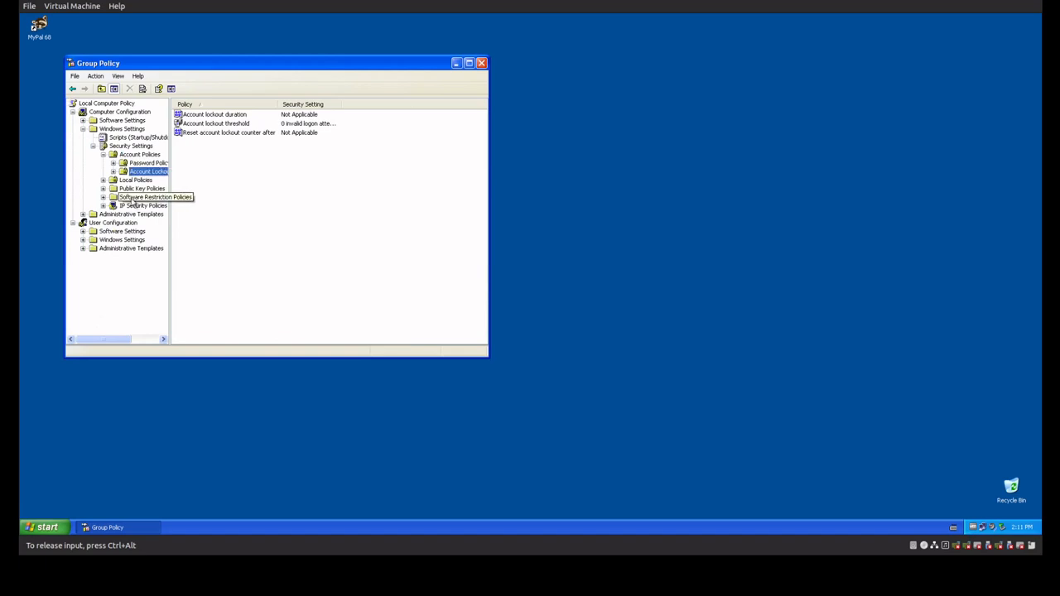
click(92, 146)
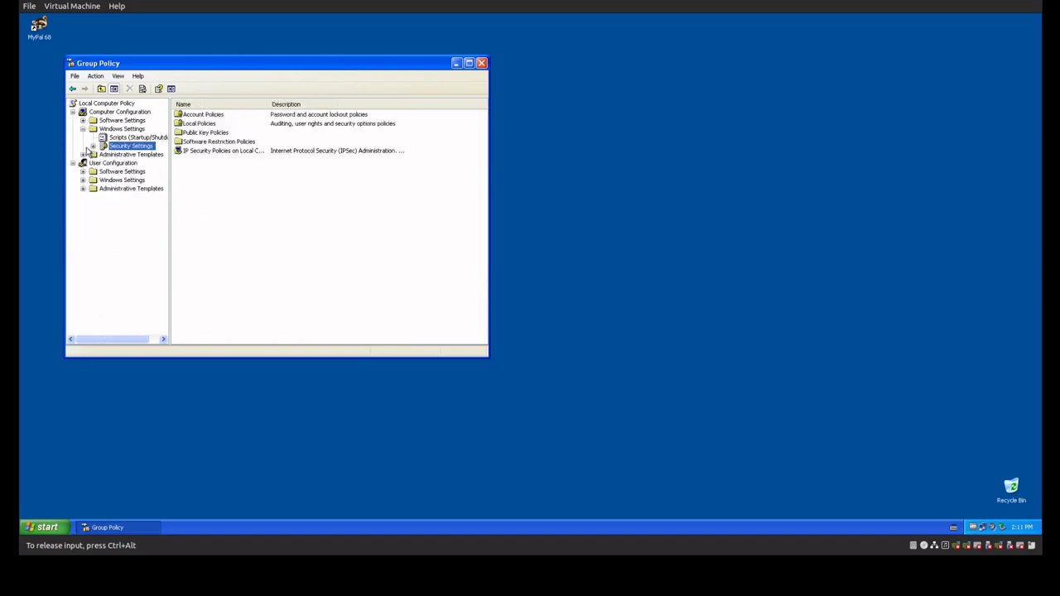
Step: Look through the Internet Explorer policies under Administrative Templates, Windows Components, and return to the Administrative Templates overview
click(84, 155)
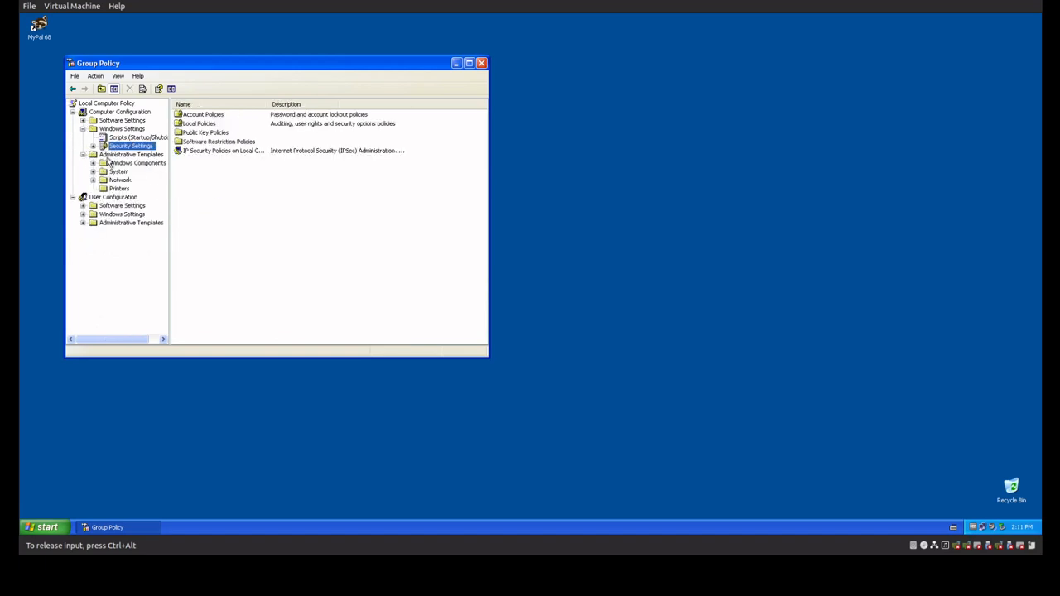
double_click(108, 164)
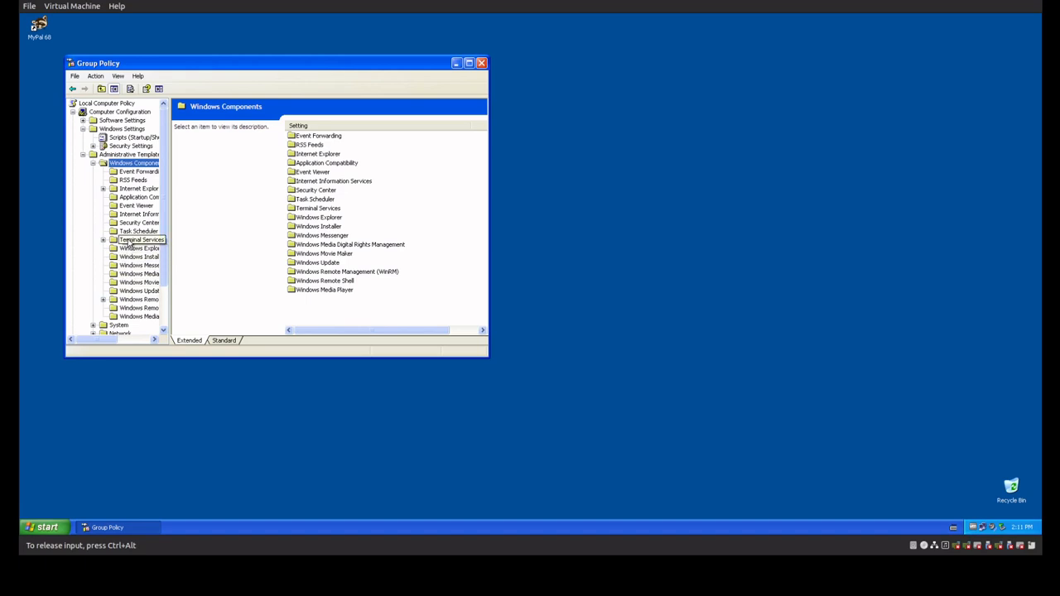
double_click(138, 189)
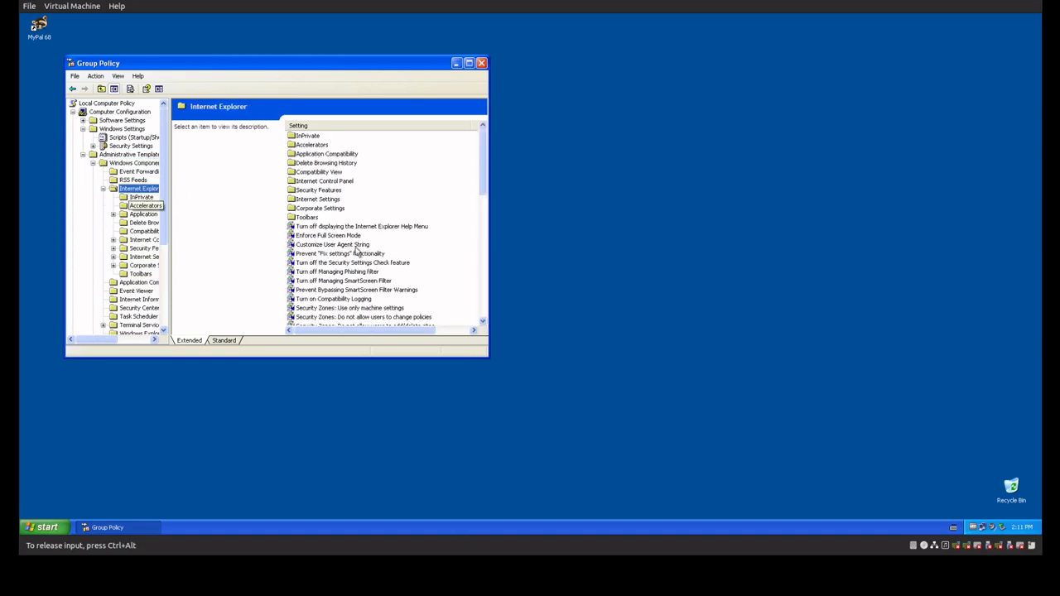
scroll(96, 219, up, 2)
click(104, 189)
click(83, 155)
click(83, 155)
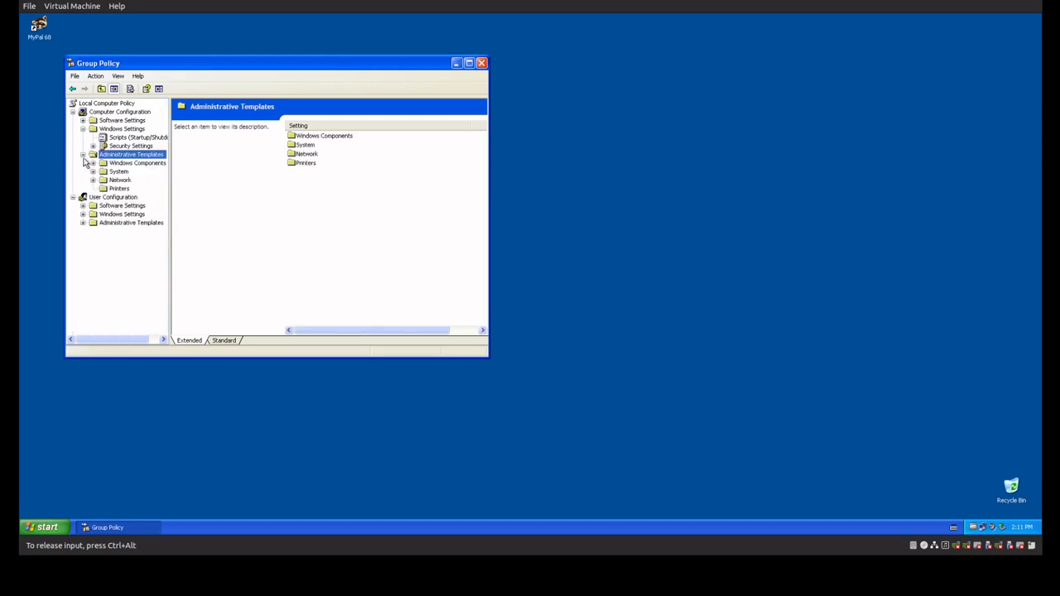
Step: Review the Windows Update policies under Windows Components and close the Group Policy editor
click(93, 163)
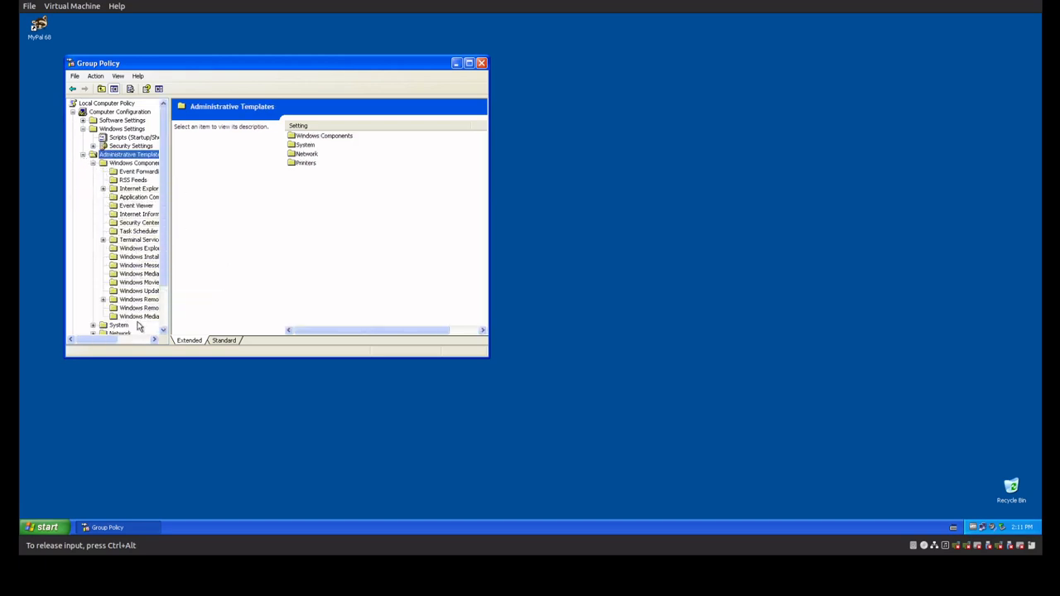
click(142, 291)
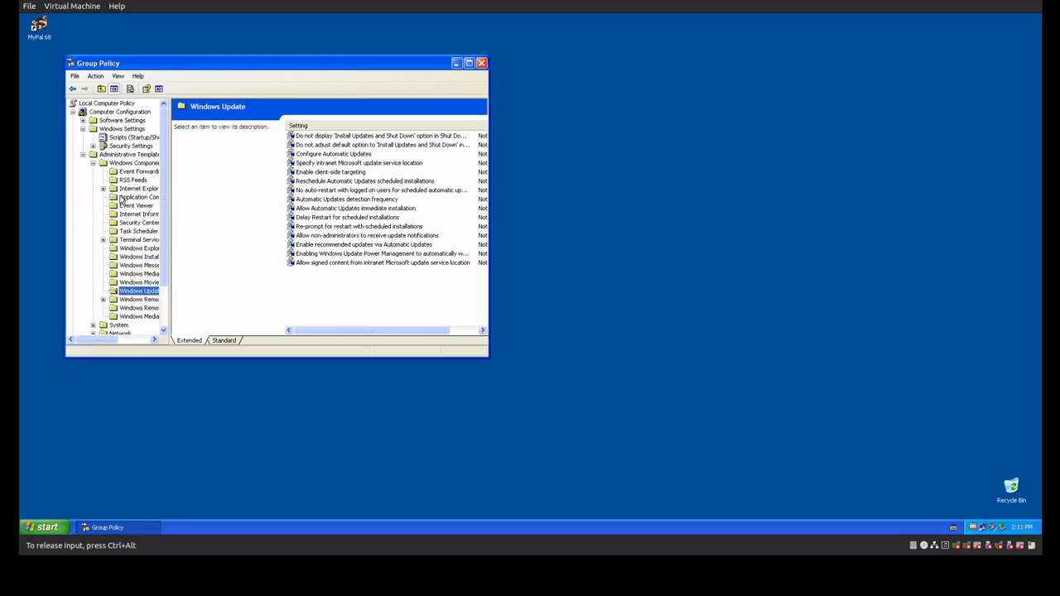
click(83, 155)
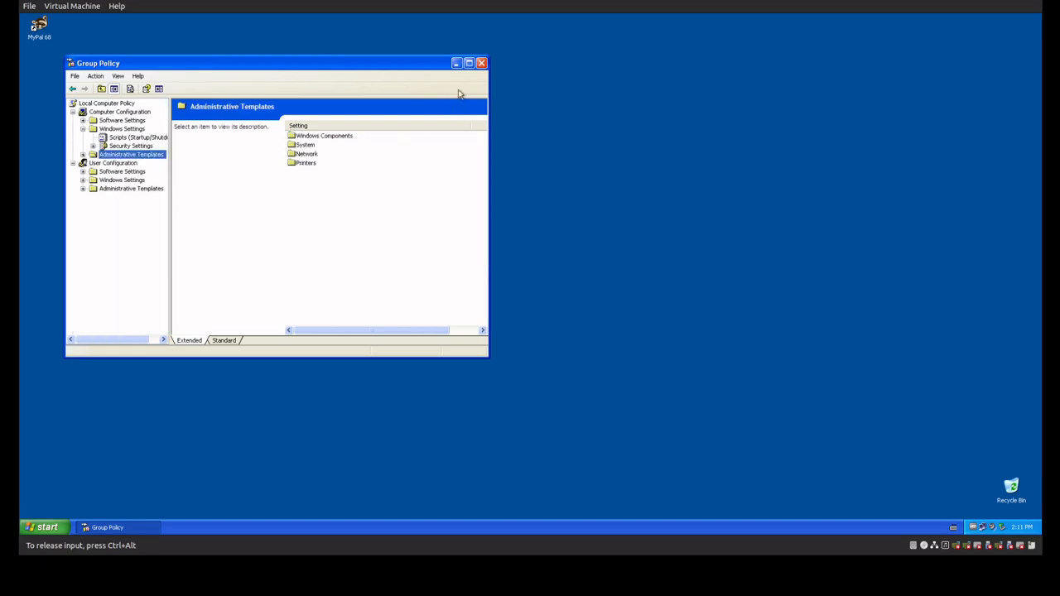
click(481, 63)
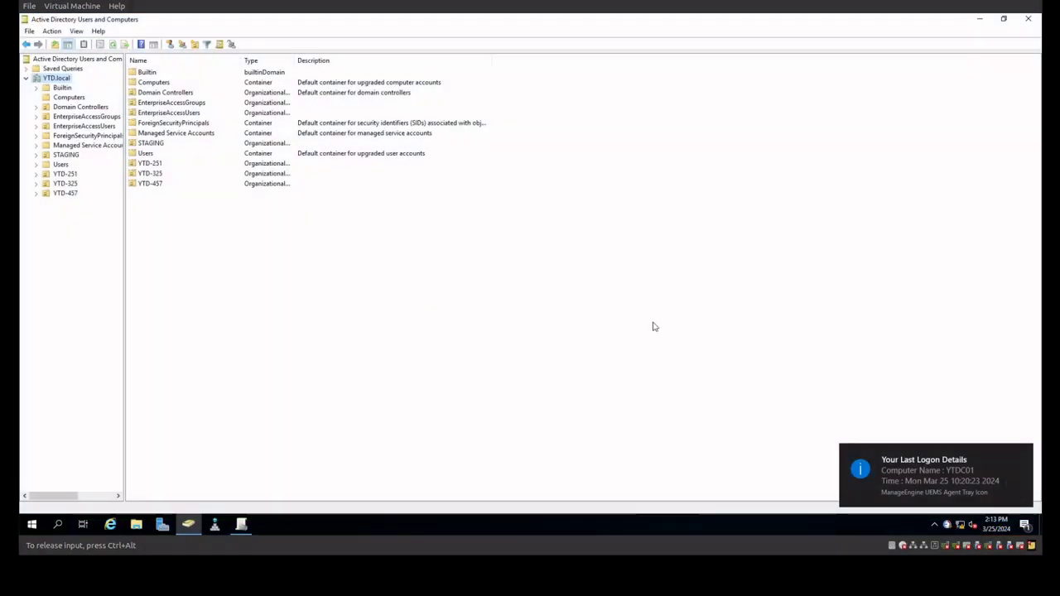
Step: Find WINXPIE-77103 in the domain's Computers container and locate the Integral unit under STAGING, WindowsXP
click(1023, 455)
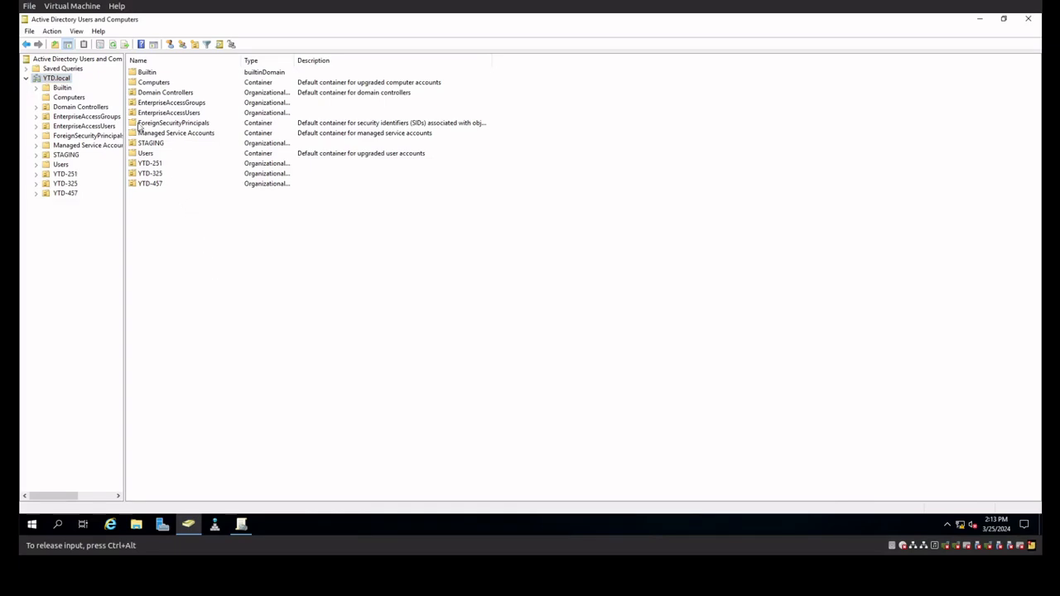
click(78, 98)
click(155, 73)
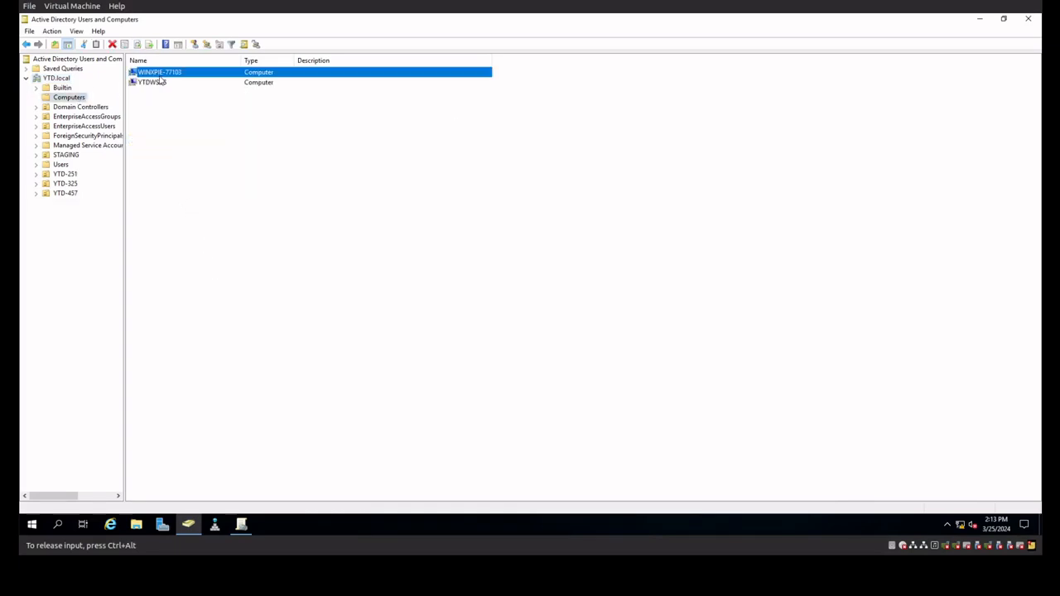
click(37, 156)
click(47, 203)
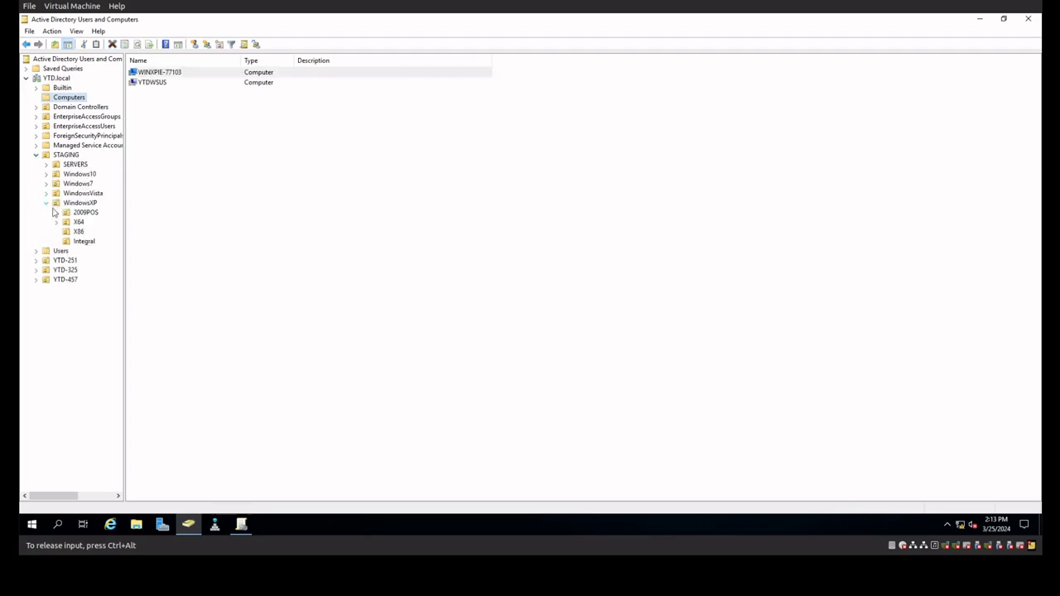
click(66, 242)
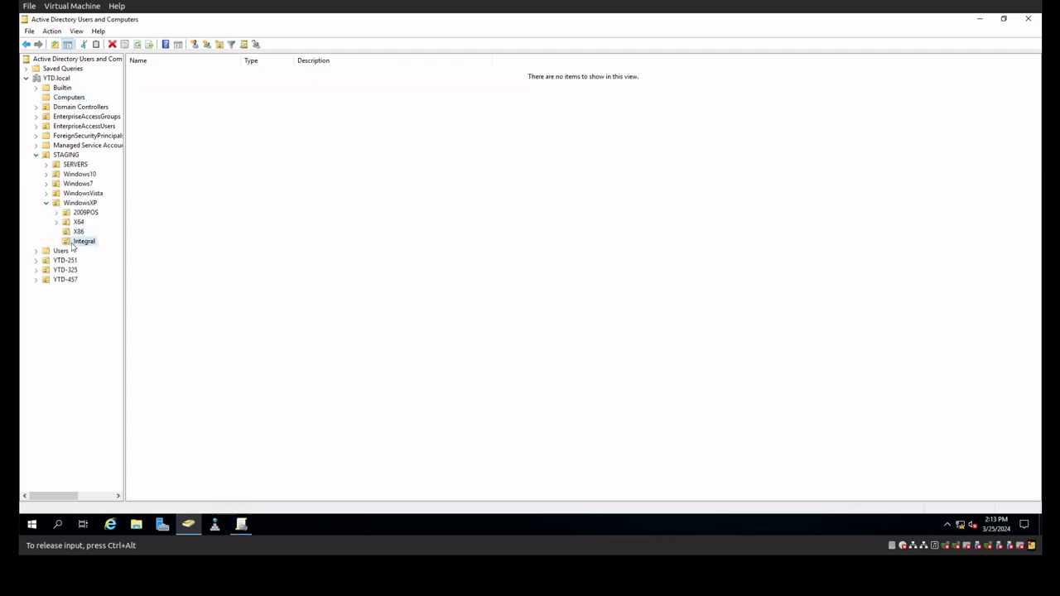
Step: Move the computer WINXPIE-77103 from Computers into the Integral organizational unit and check its new location
click(67, 98)
drag(152, 73, 86, 242)
click(494, 297)
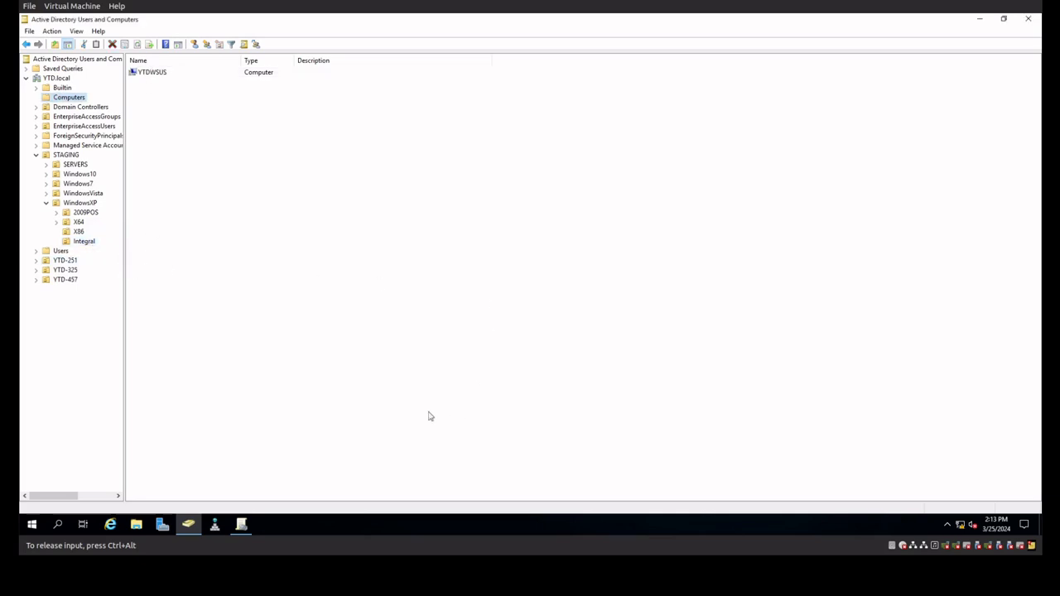
click(91, 241)
click(189, 73)
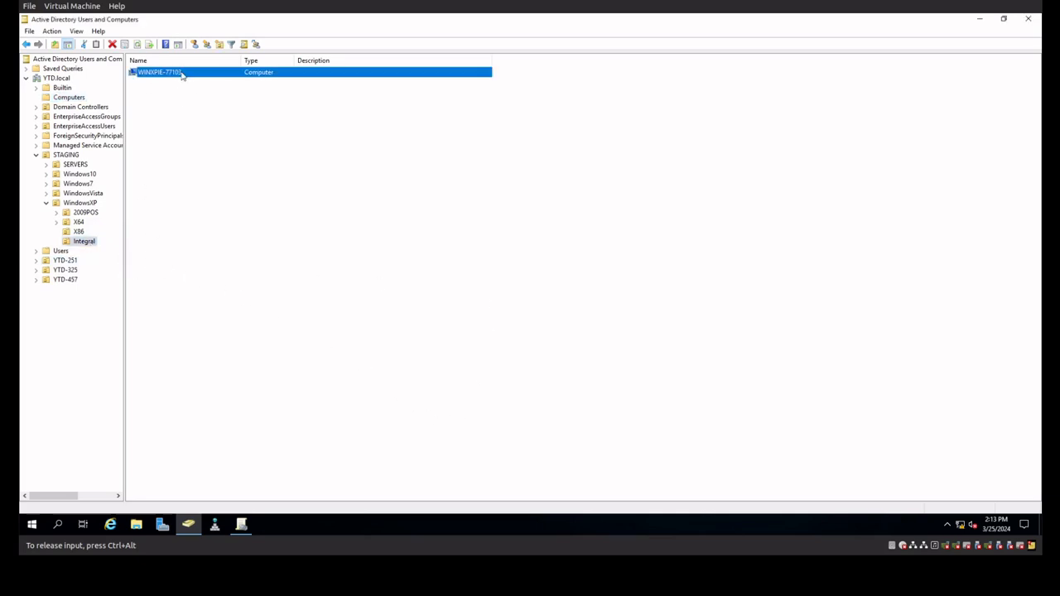
Step: Switch to Group Policy Management, maximize its window and refresh the YTD.local domain
click(242, 526)
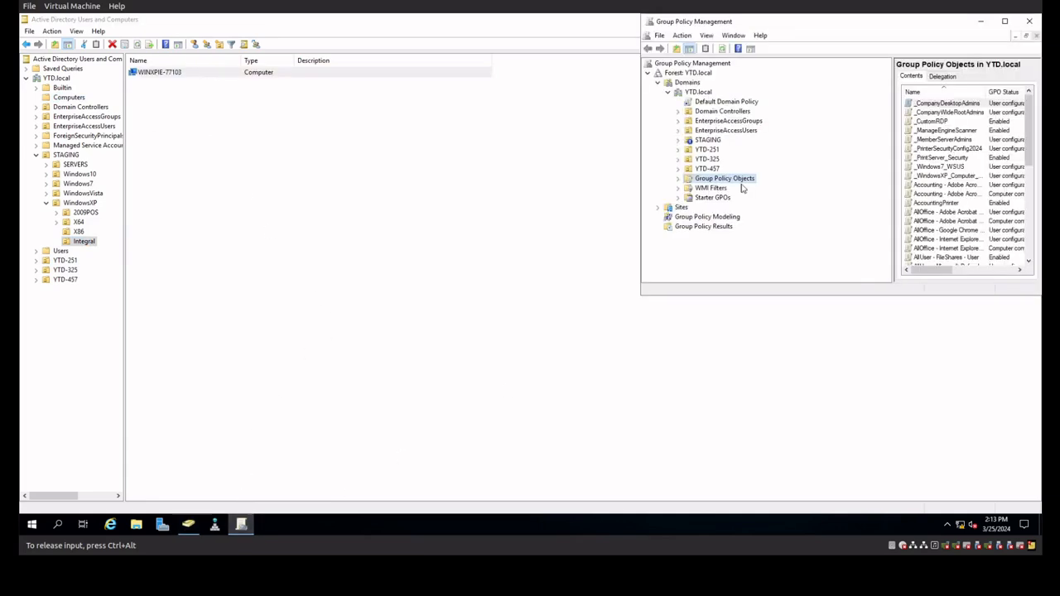
double_click(811, 26)
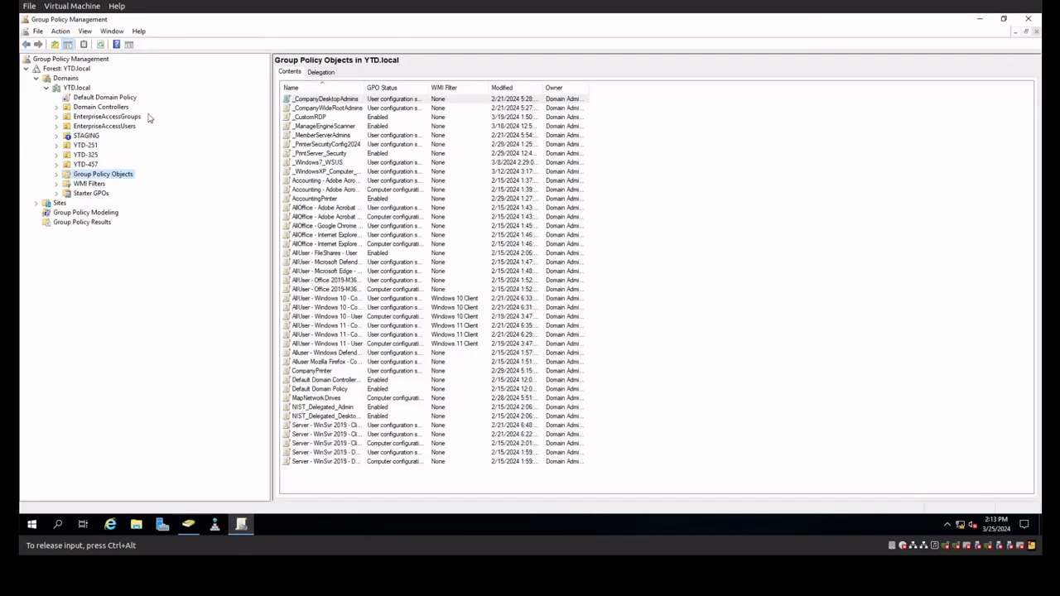
click(75, 89)
right_click(75, 91)
click(99, 227)
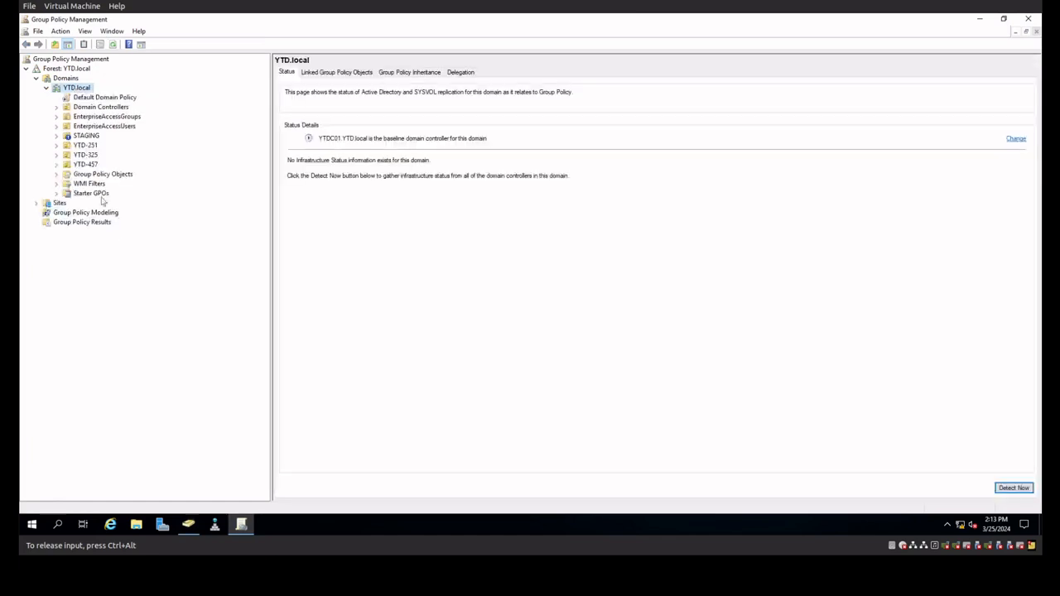
Step: Block policy inheritance on the Integral organizational unit under STAGING, WindowsXP
double_click(86, 137)
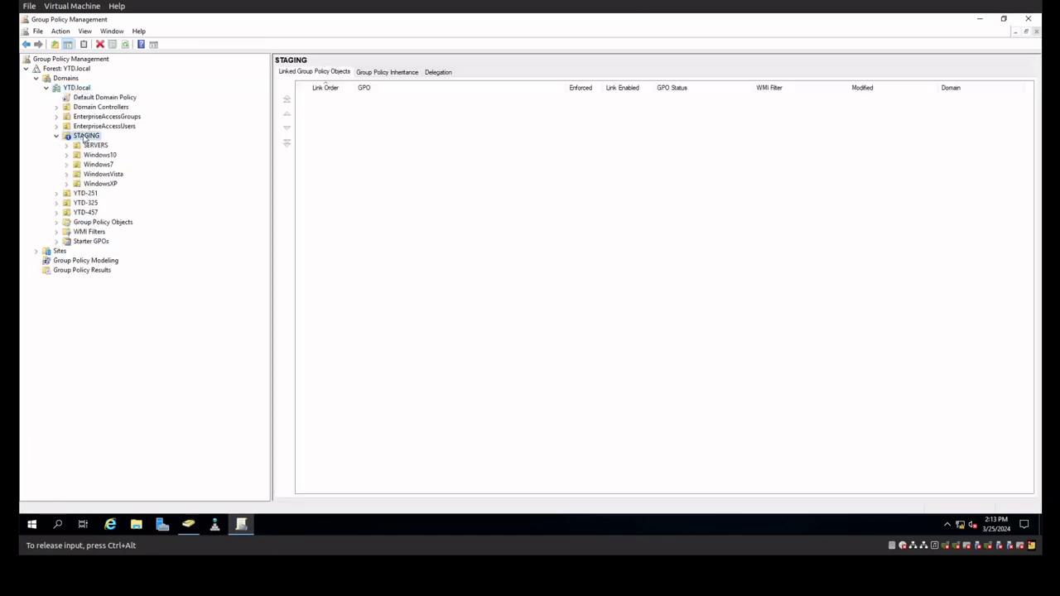
double_click(100, 182)
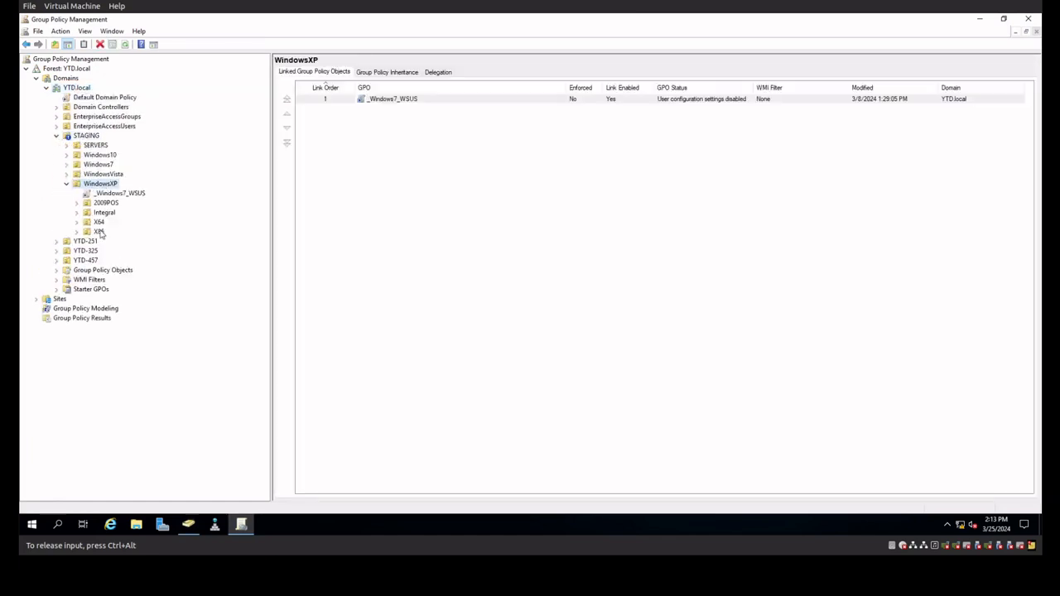
click(101, 213)
right_click(101, 213)
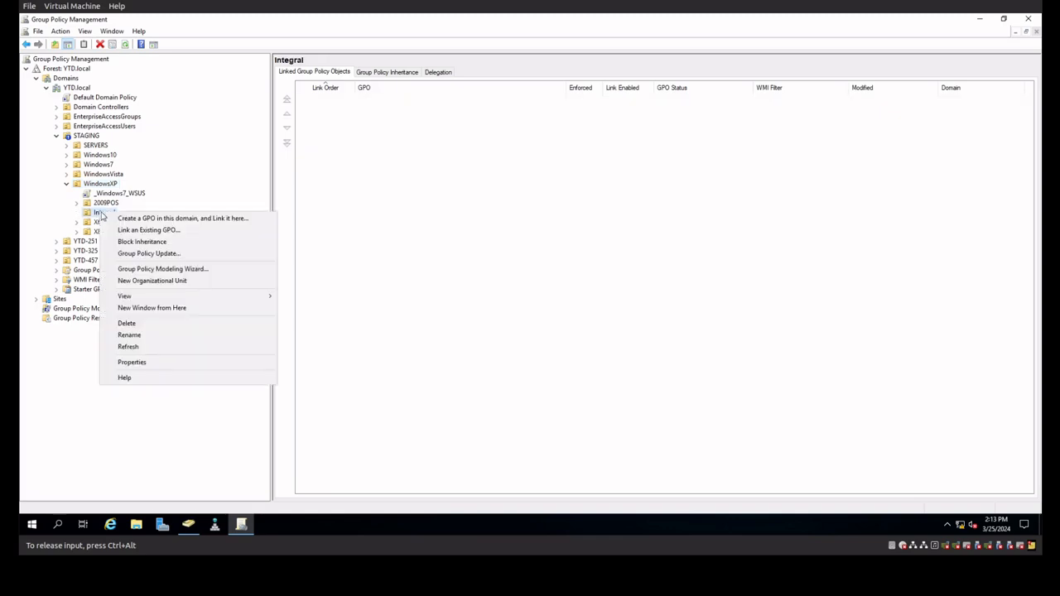
click(159, 241)
Step: Link the existing GPOs _Windows7_WSUS and AllUser - Windows 10 - Computer (Non-Compliant) to the Integral unit
right_click(96, 214)
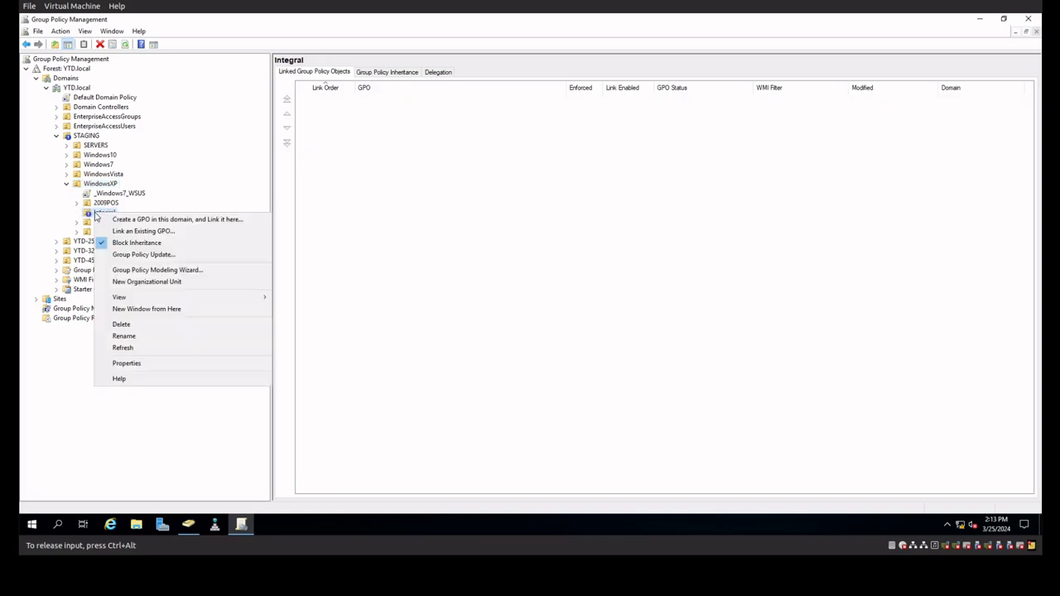
click(143, 231)
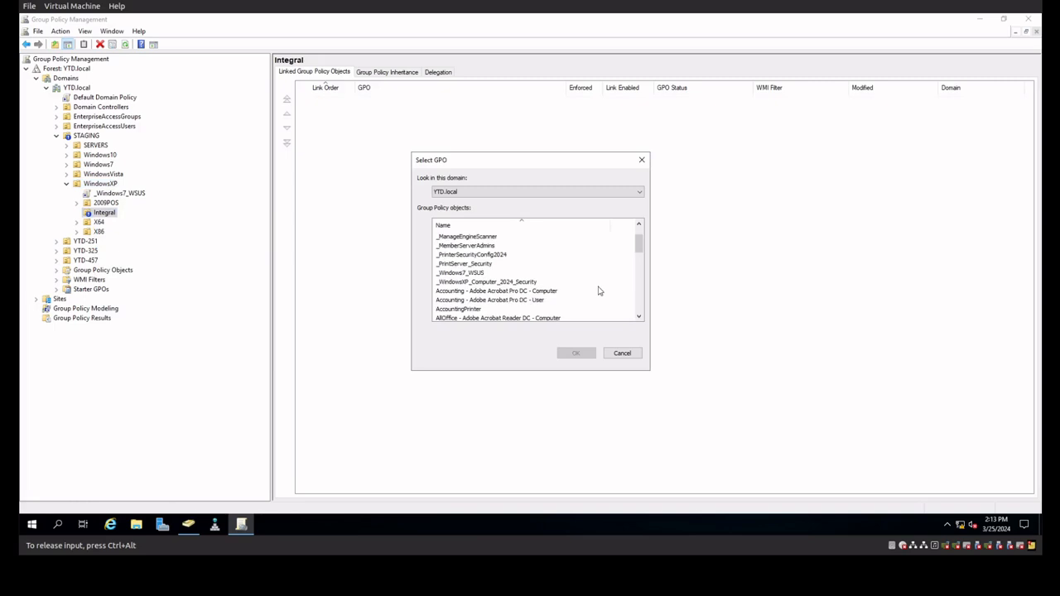
click(484, 273)
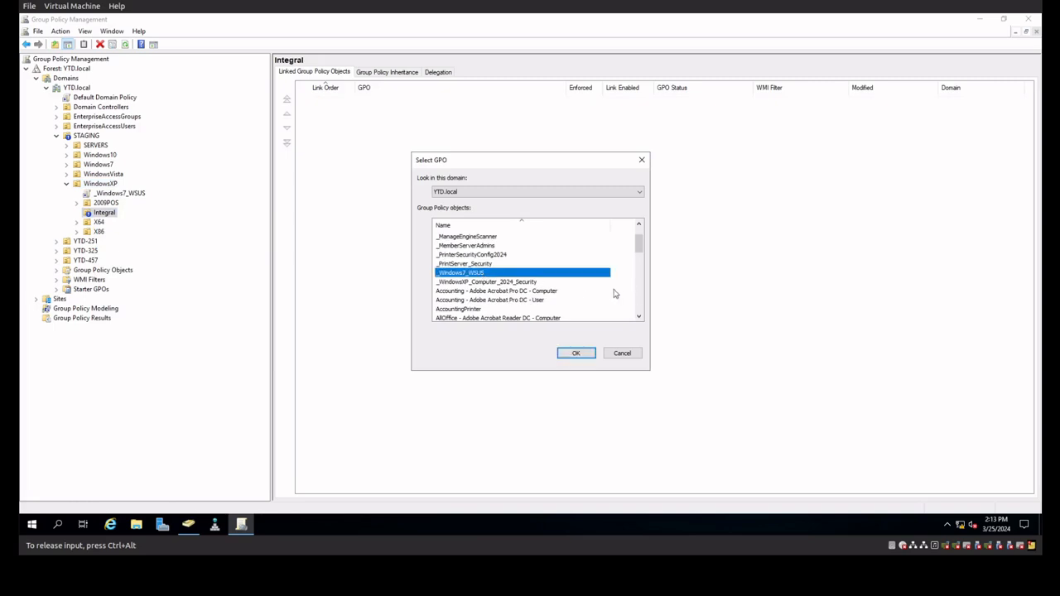
scroll(611, 293, down, 2)
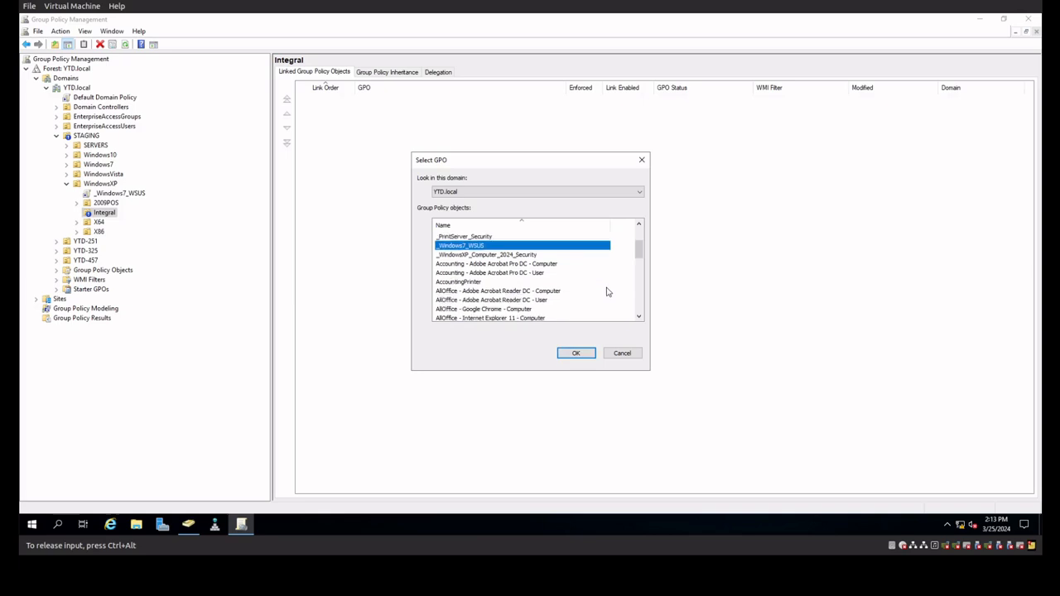
scroll(607, 291, down, 5)
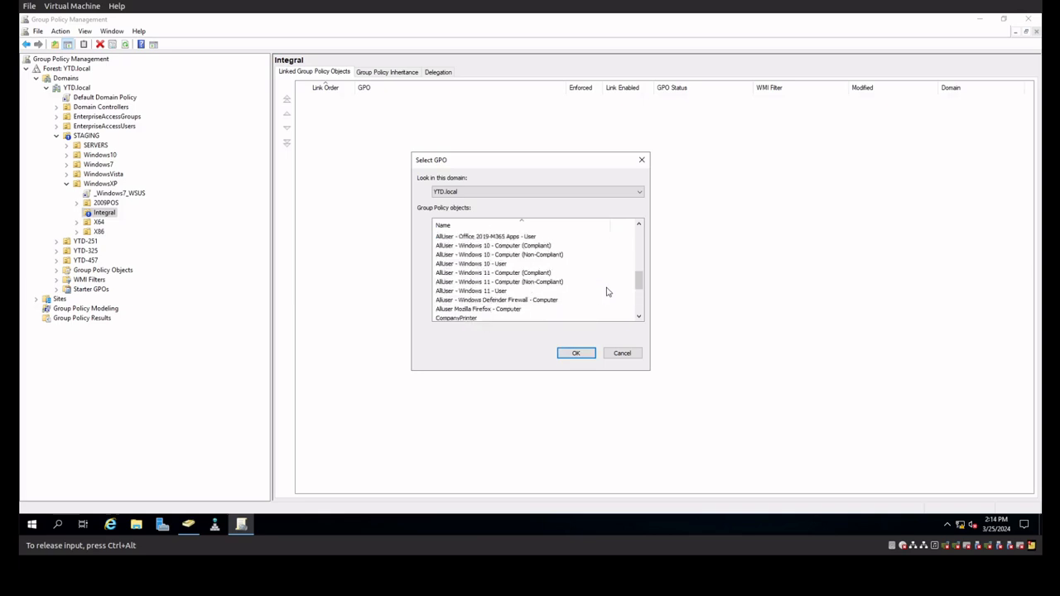
click(506, 256)
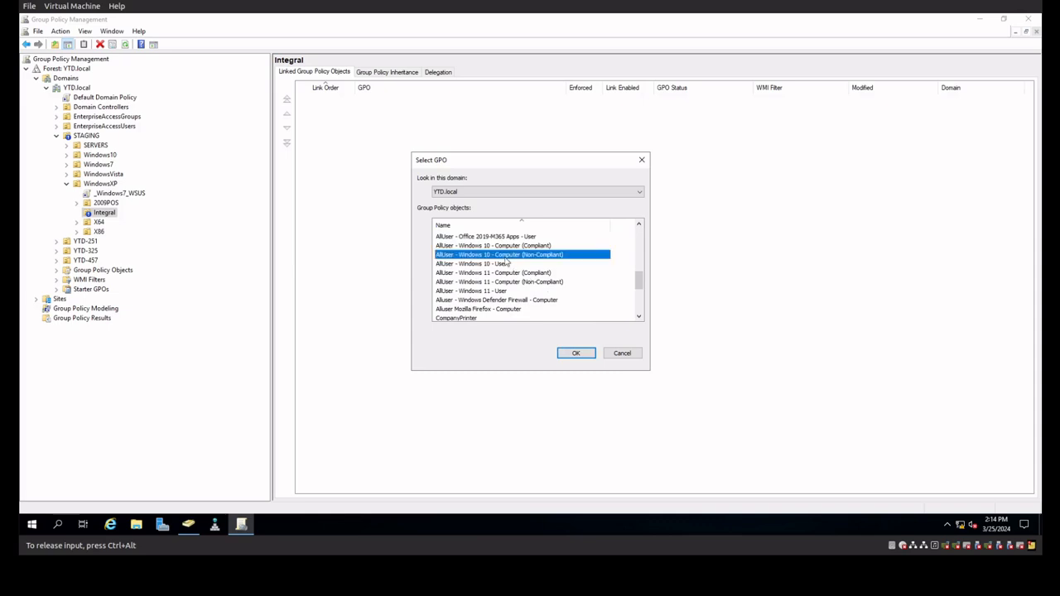
scroll(593, 285, up, 6)
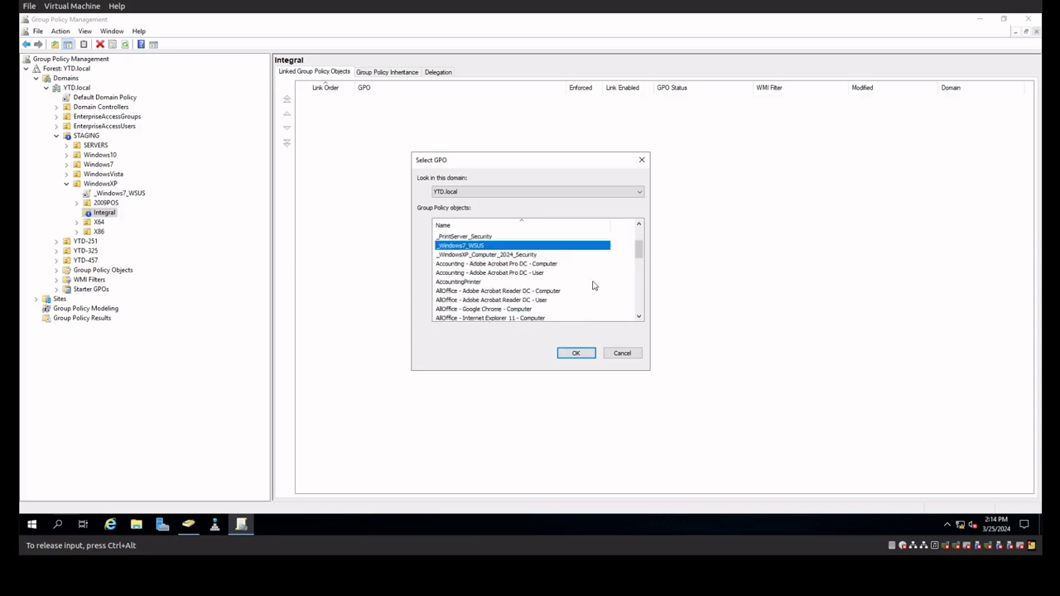
scroll(593, 286, down, 5)
click(591, 282)
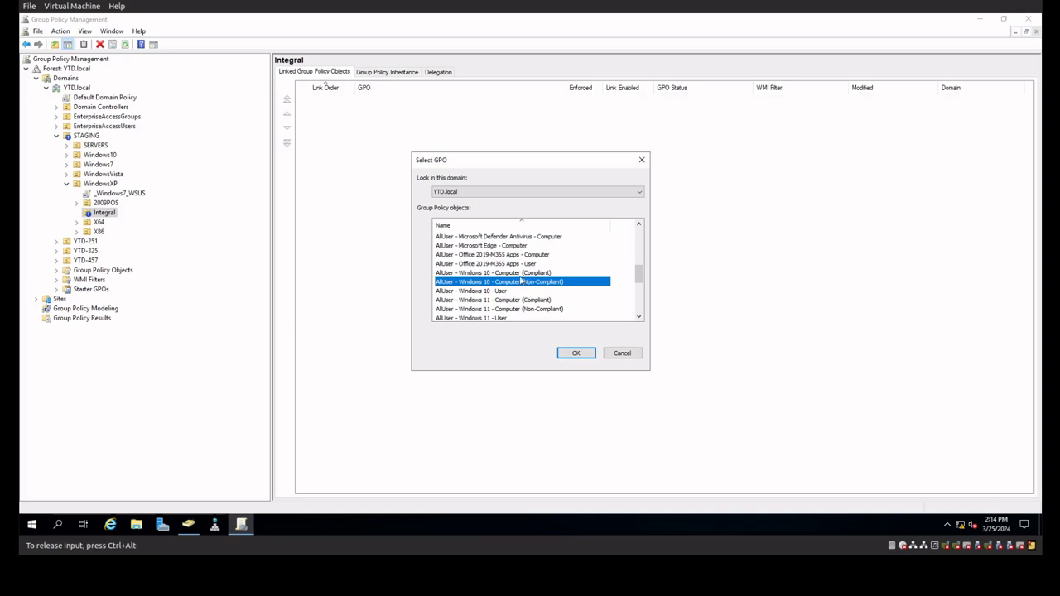
click(583, 356)
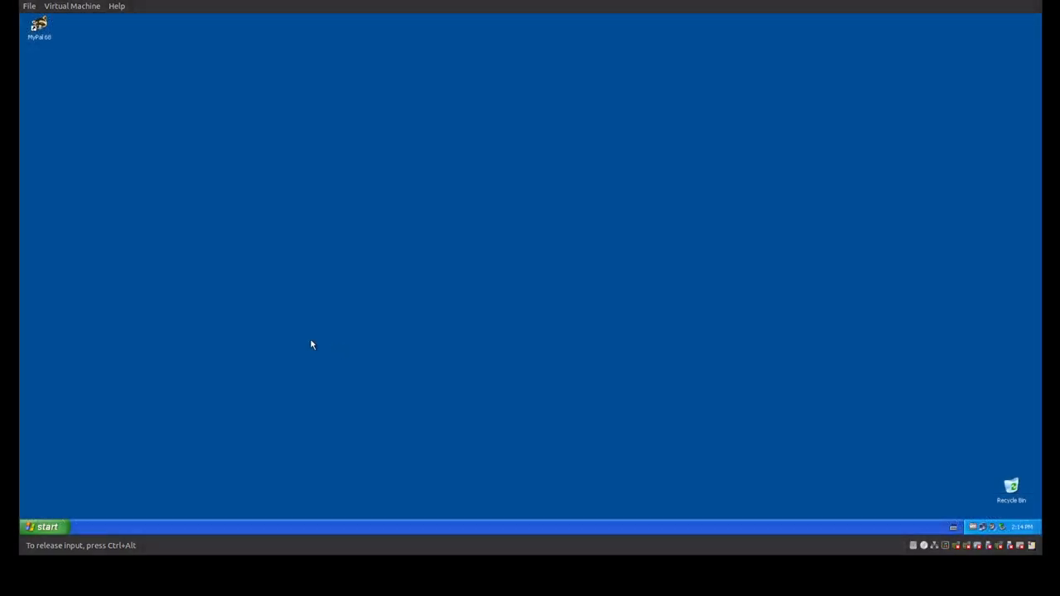
Step: Switch to the Windows XP machine, open a command prompt and run gpupdate /force
click(53, 527)
click(148, 478)
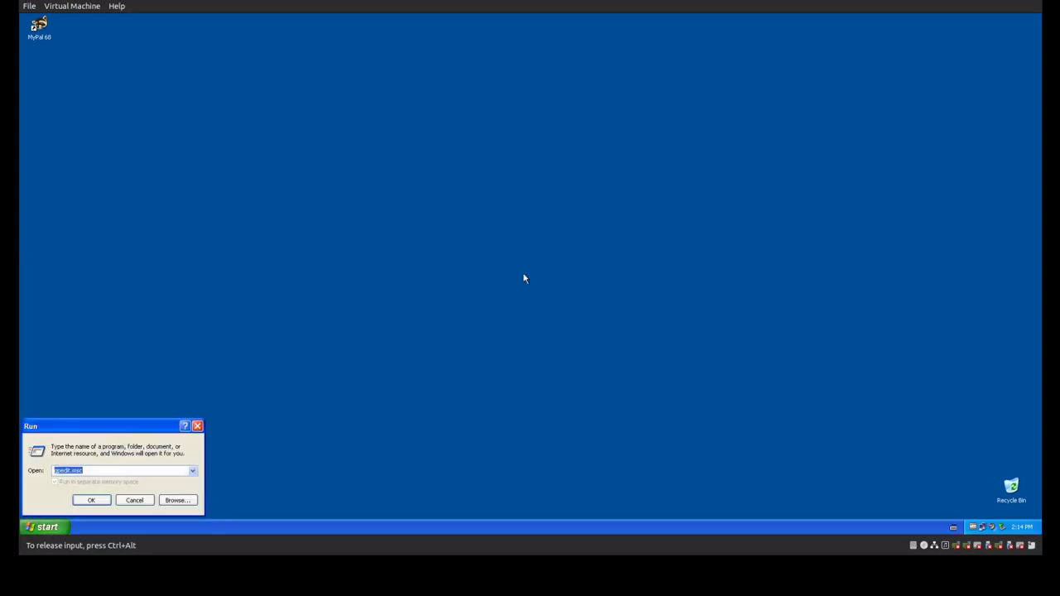
text(cmd)
key(Return)
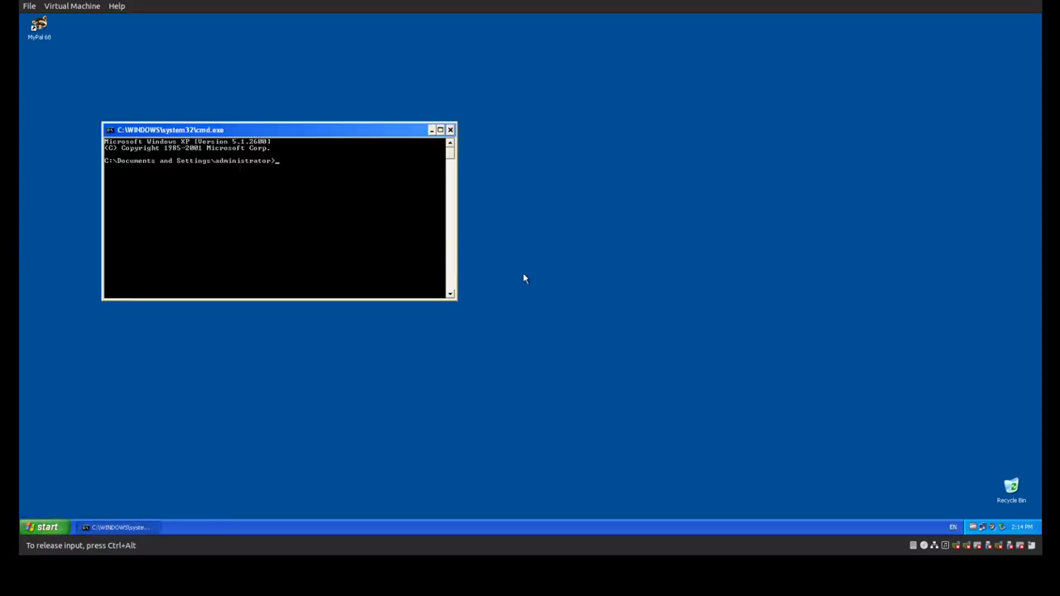
text(gpupdate /force)
key(Return)
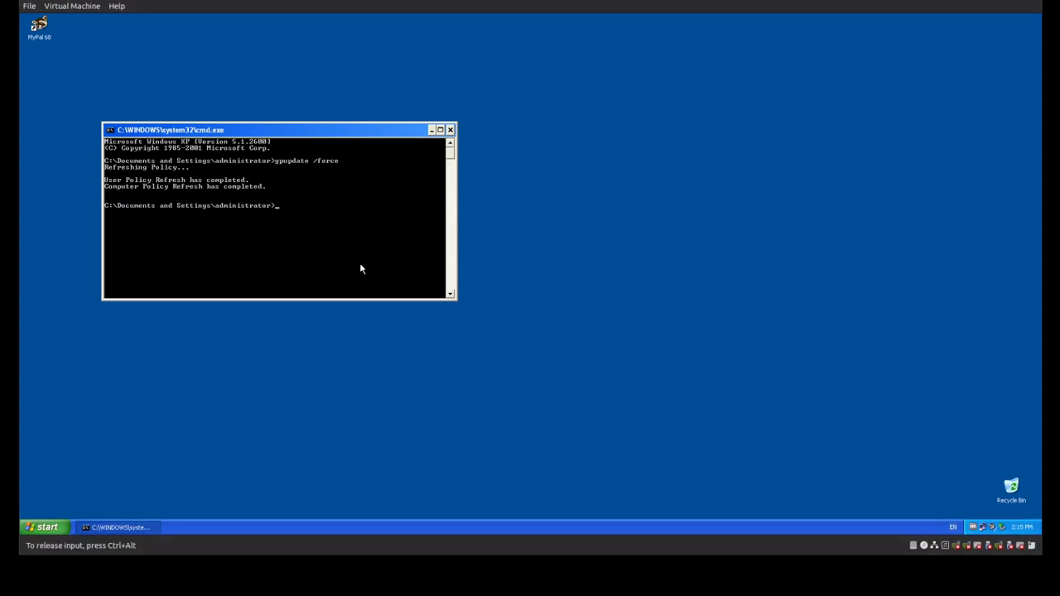
Step: Change the command prompt's working directory to C:\WINDOWS\system32
text(cd\)
key(Return)
text(cd wind)
key(Tab)
text(\)
text(security)
key(BackSpace)
key(BackSpace)
key(BackSpace)
key(BackSpace)
text(ystem32)
key(Return)
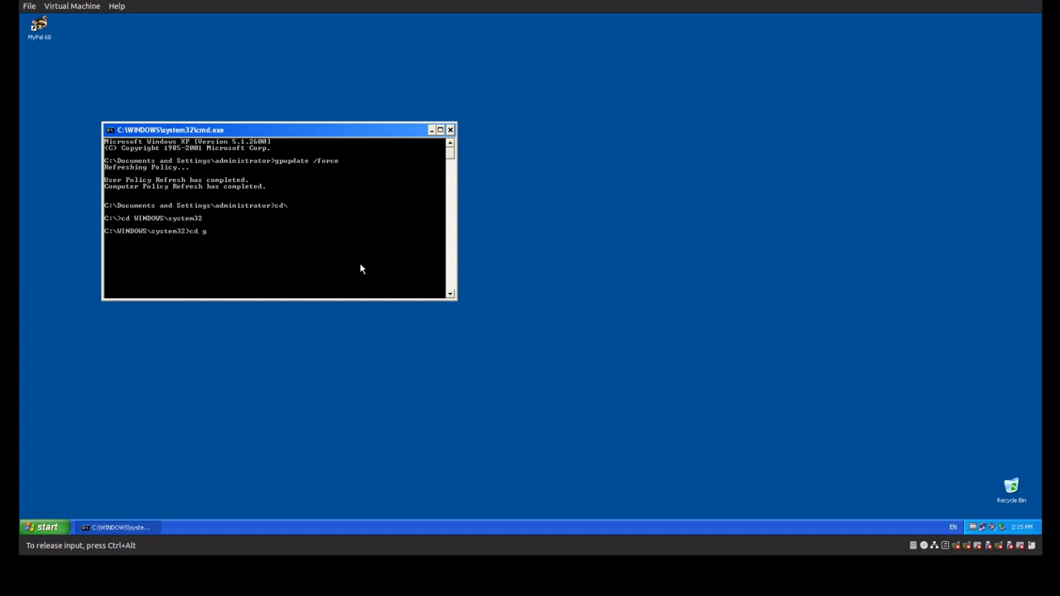
Step: Enter the GroupPolicy folder, clear the console and list the folder's contents
text(cd group)
key(Tab)
key(Return)
text(cls)
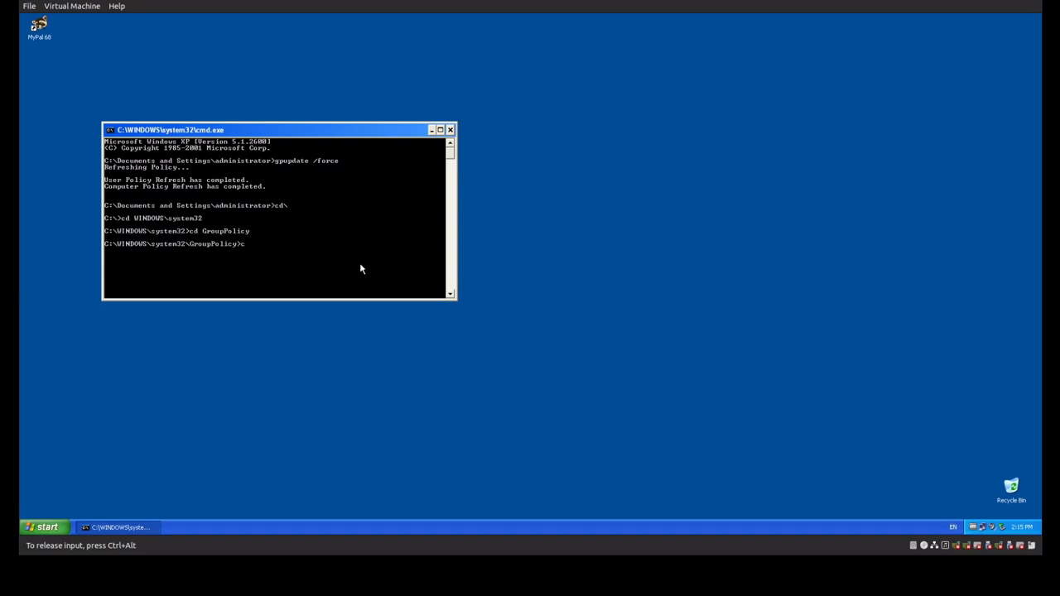
key(Return)
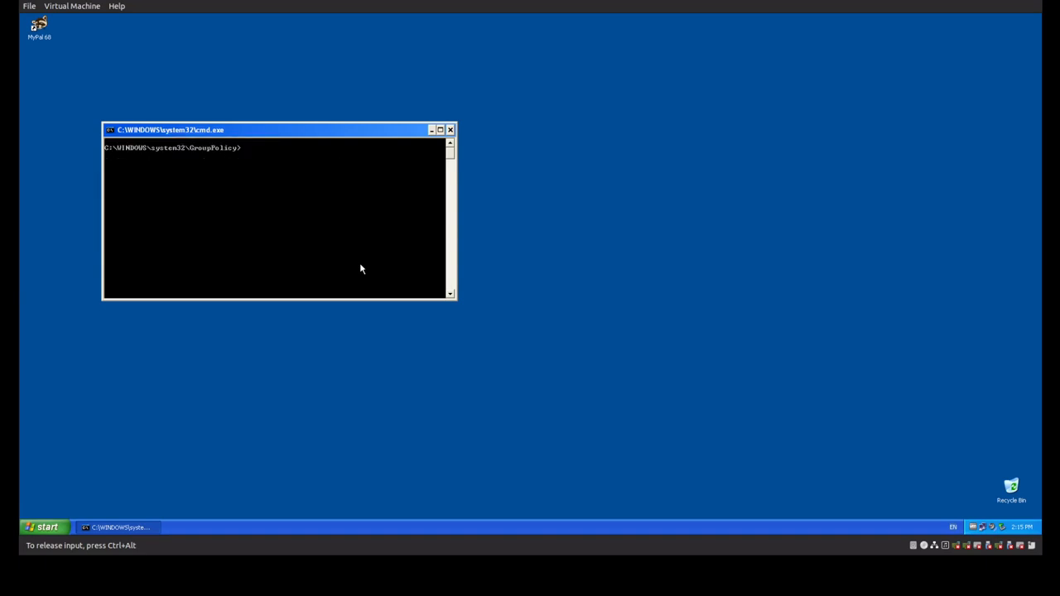
text(dir)
key(Return)
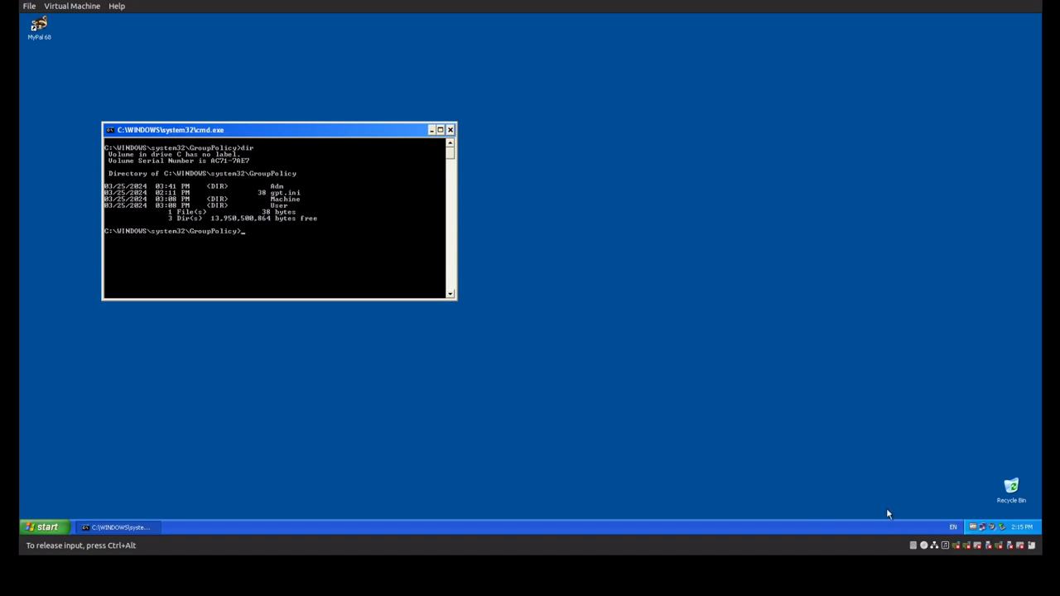
Step: Examine the listing's modification dates and the gpt.ini, User and Adm entries by marking them in the console
mouse_move(1020, 532)
right_click(110, 188)
click(125, 192)
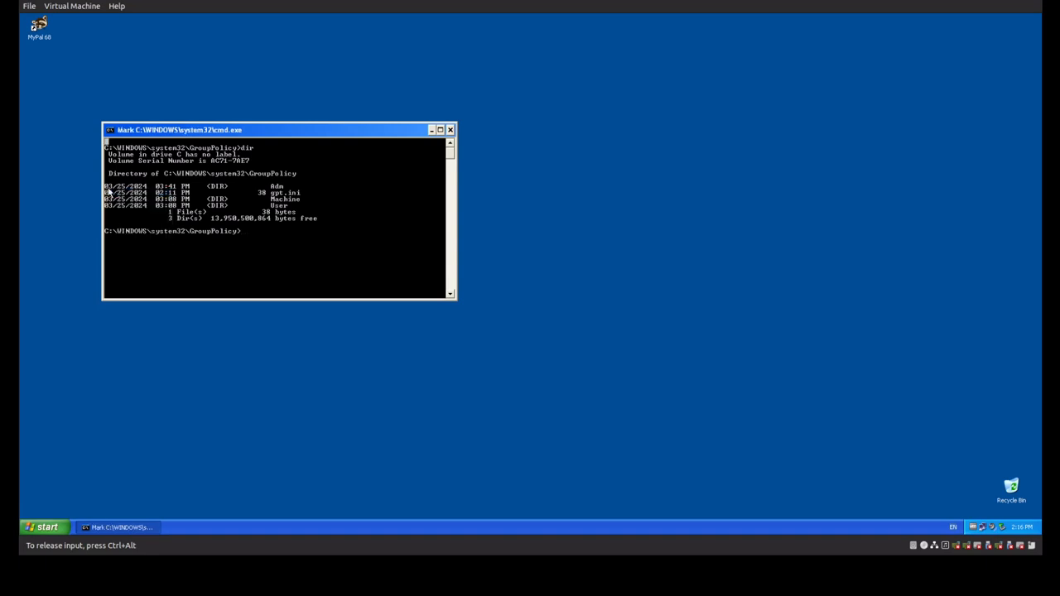
drag(105, 184, 145, 210)
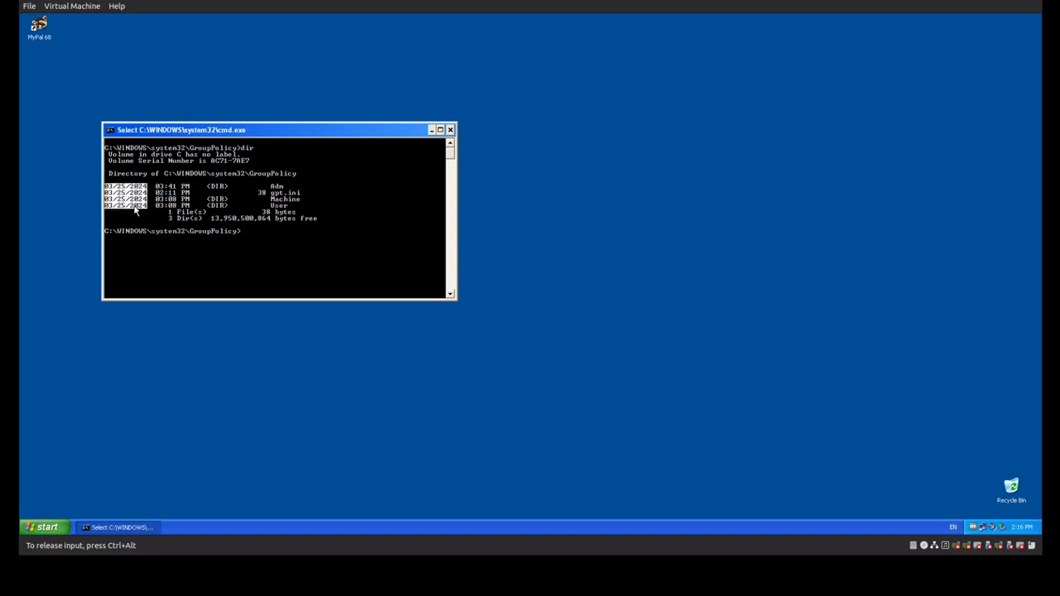
drag(301, 192, 273, 197)
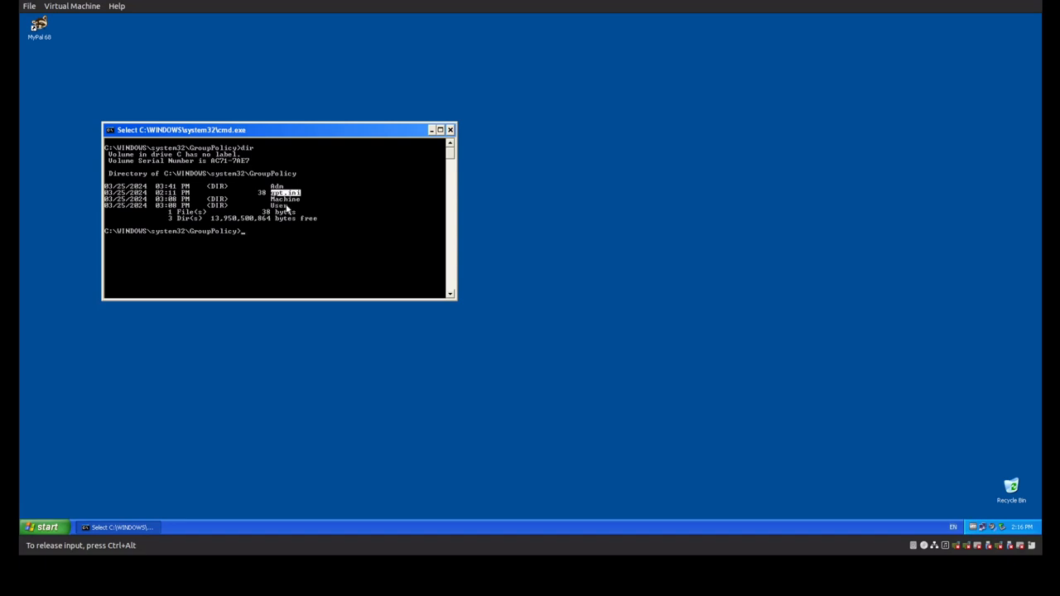
drag(294, 204, 272, 207)
click(289, 209)
drag(281, 186, 272, 186)
Step: Restart the Windows XP computer
click(41, 527)
click(196, 508)
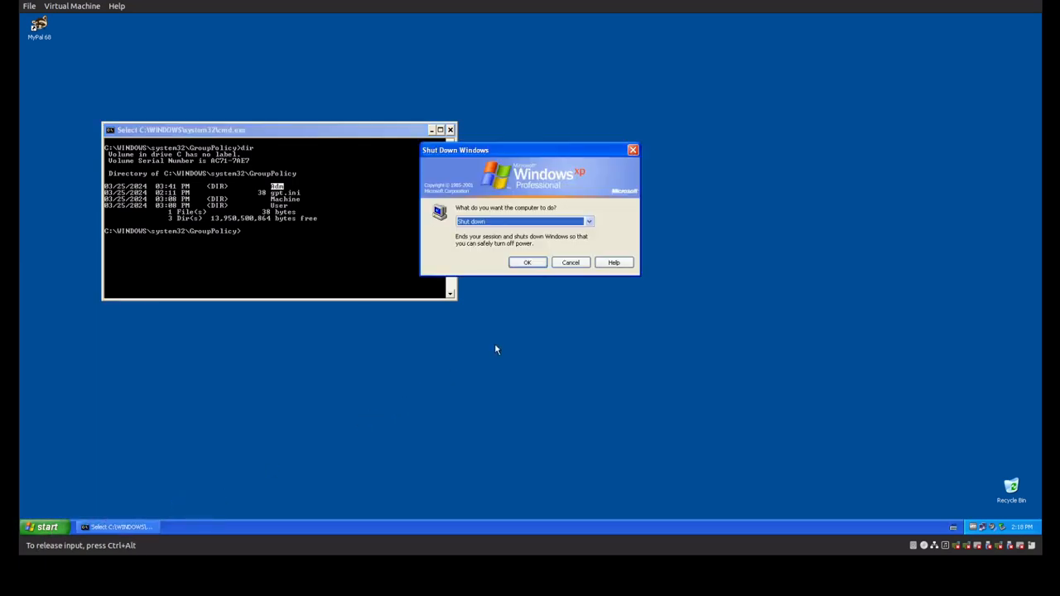
click(530, 222)
click(522, 242)
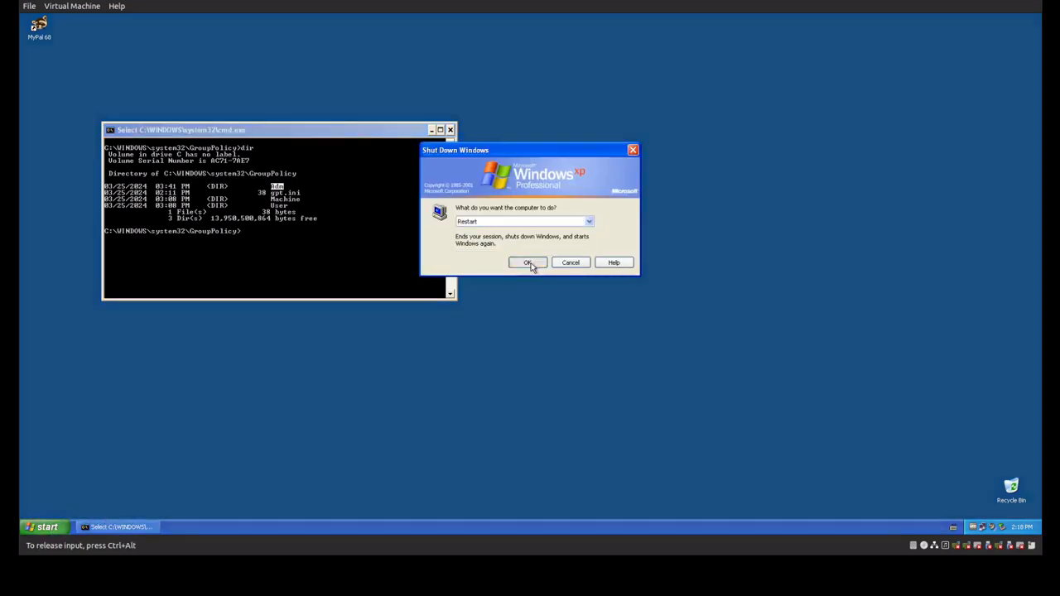
click(528, 263)
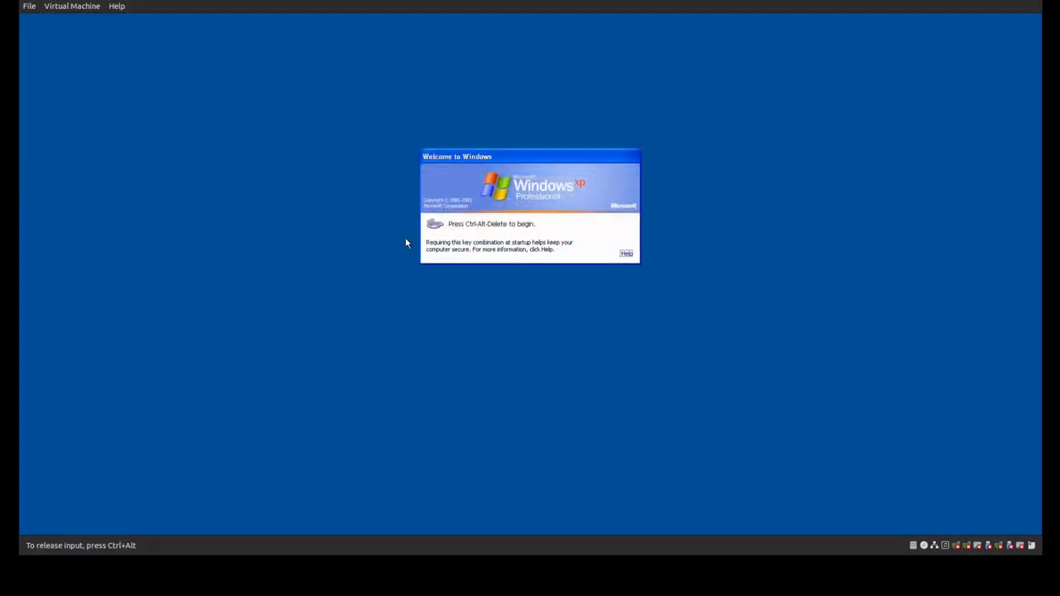
Step: Log on to the YTD domain as administrator with the account password, and dismiss the System Configuration Utility message for future startups
key(ctrl+alt+Delete)
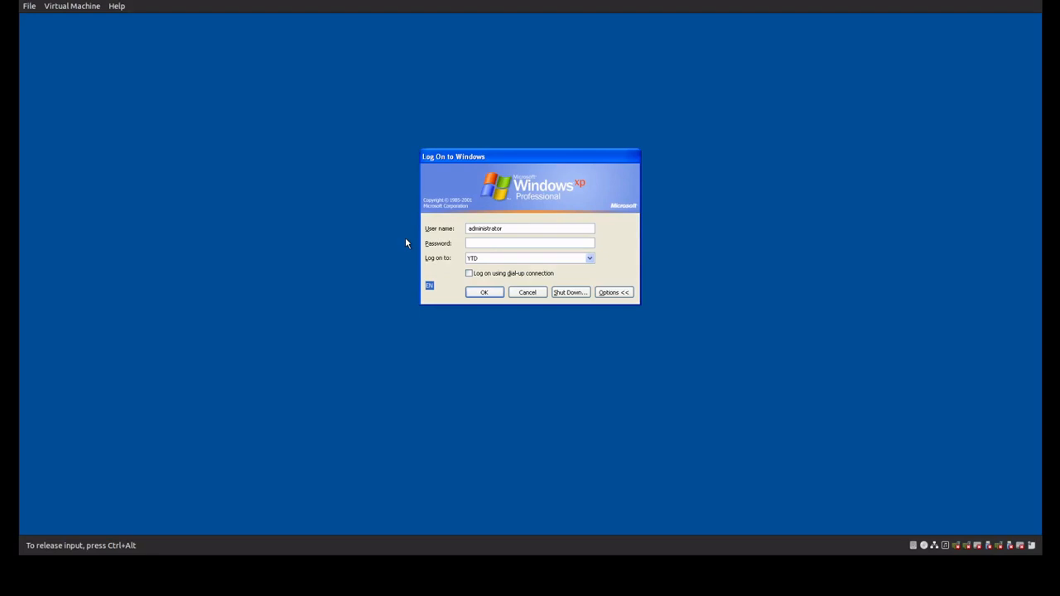
text(••••••••••)
key(Return)
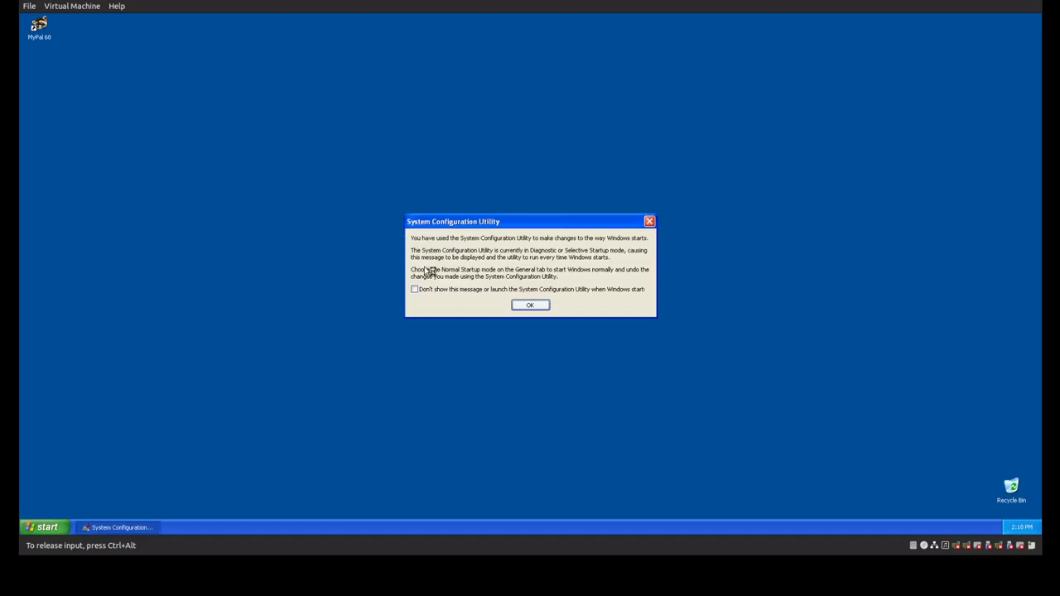
click(428, 290)
click(523, 305)
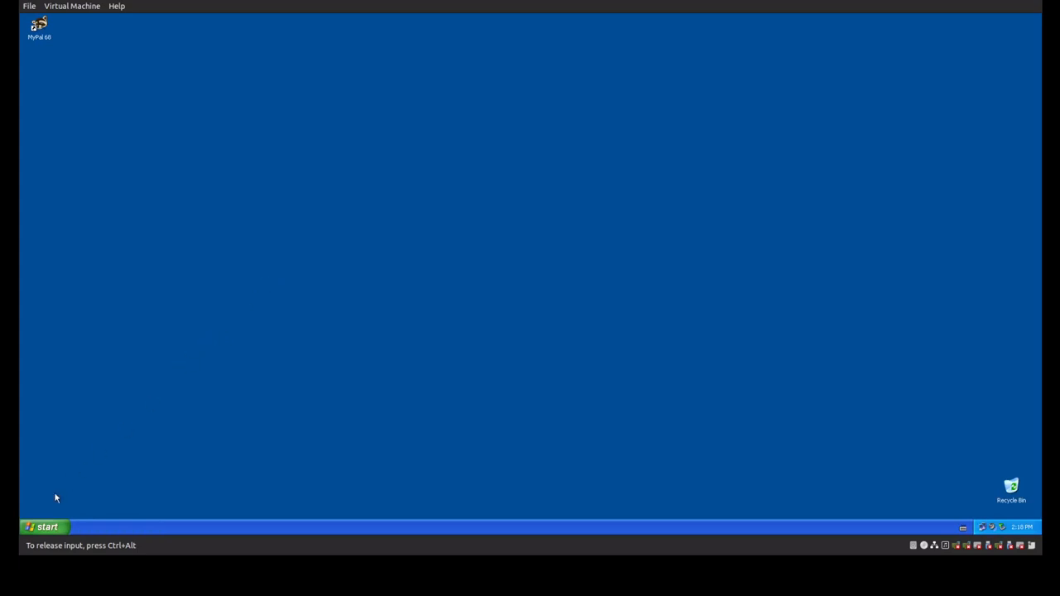
Step: Open the local Group Policy editor by running gpedit.msc
click(46, 526)
click(163, 480)
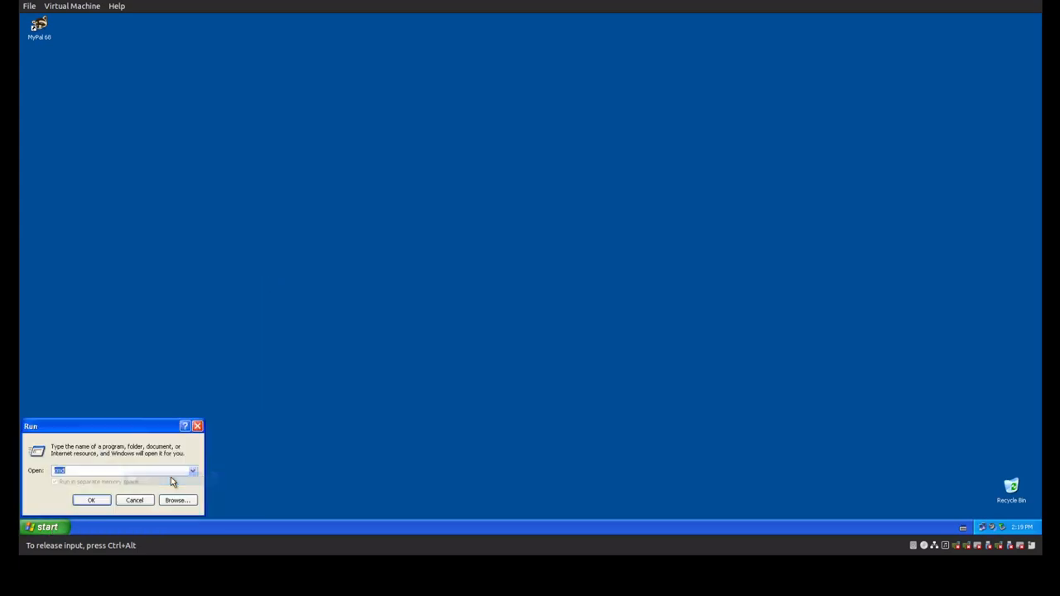
text(gp)
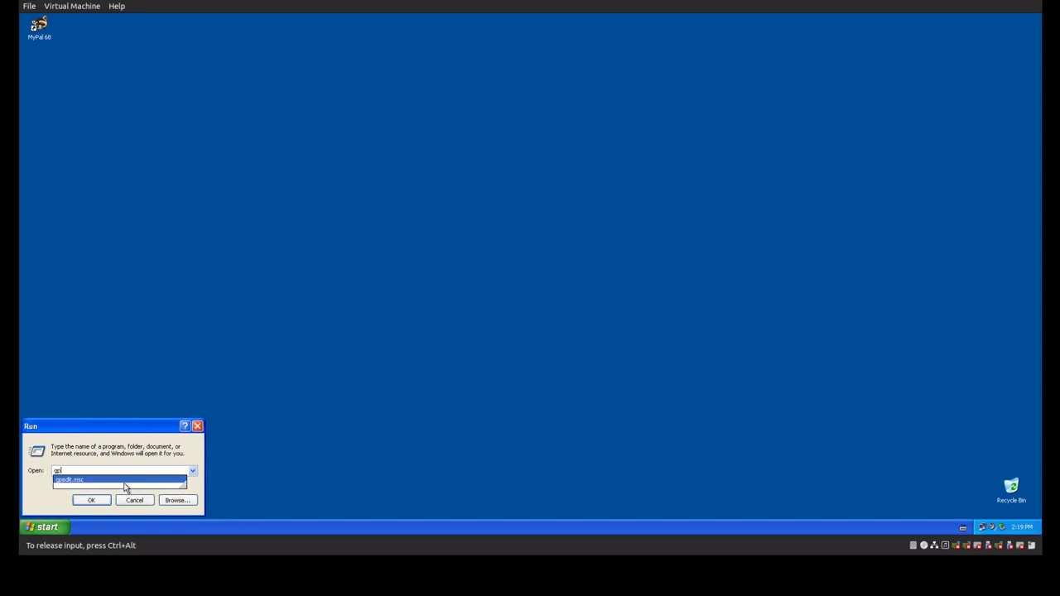
text(edit.)
click(125, 487)
key(Return)
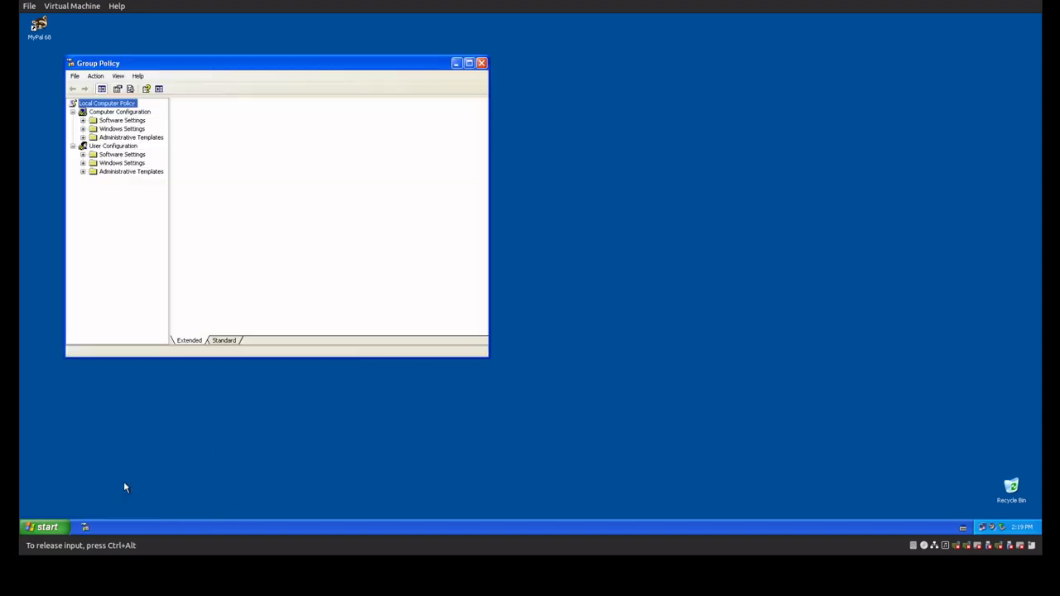
Step: Open Security Options under Local Policies in the Computer Configuration's Windows security settings
double_click(117, 129)
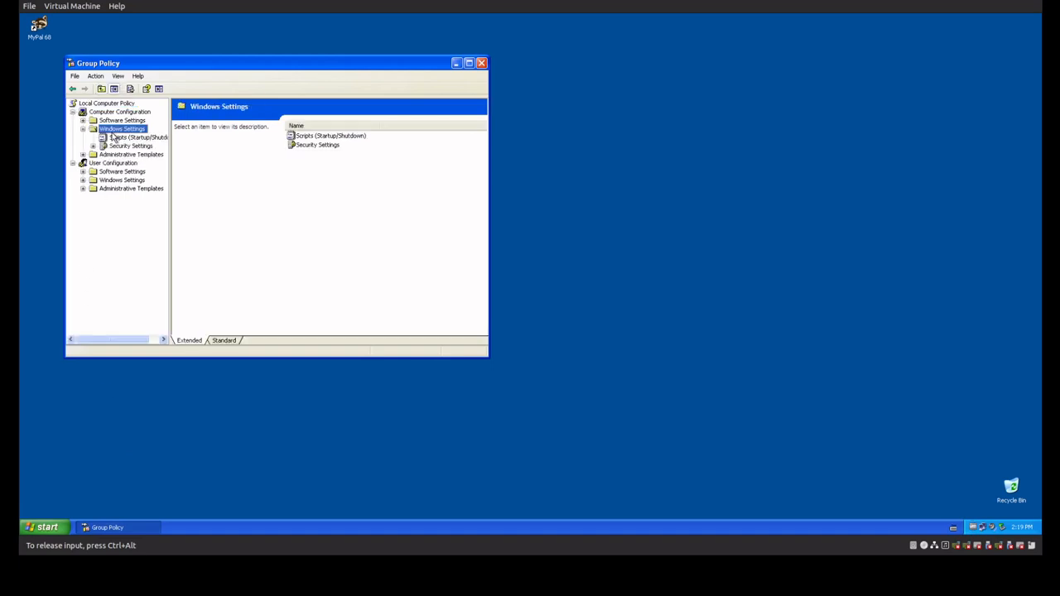
double_click(120, 146)
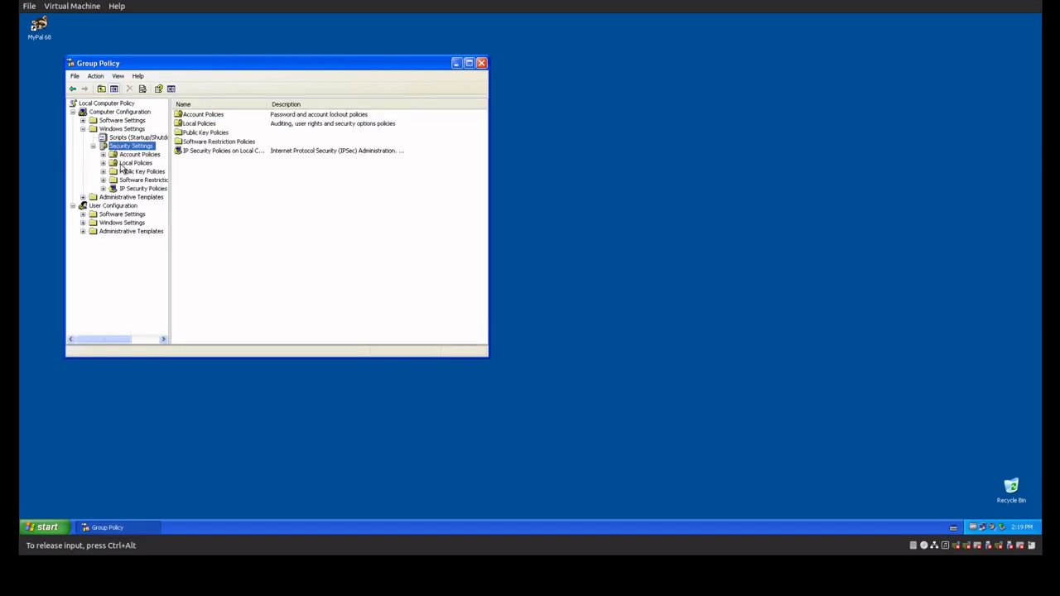
double_click(128, 164)
click(147, 189)
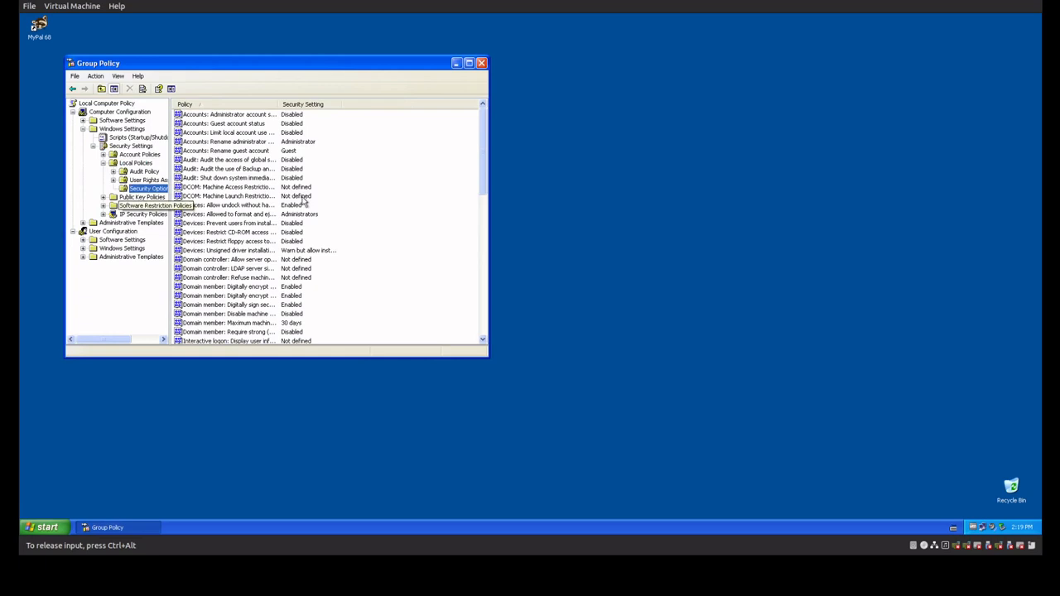
Step: Examine all Security Options entries for applied domain policy values, and close the Group Policy editor
click(319, 150)
scroll(420, 242, down, 5)
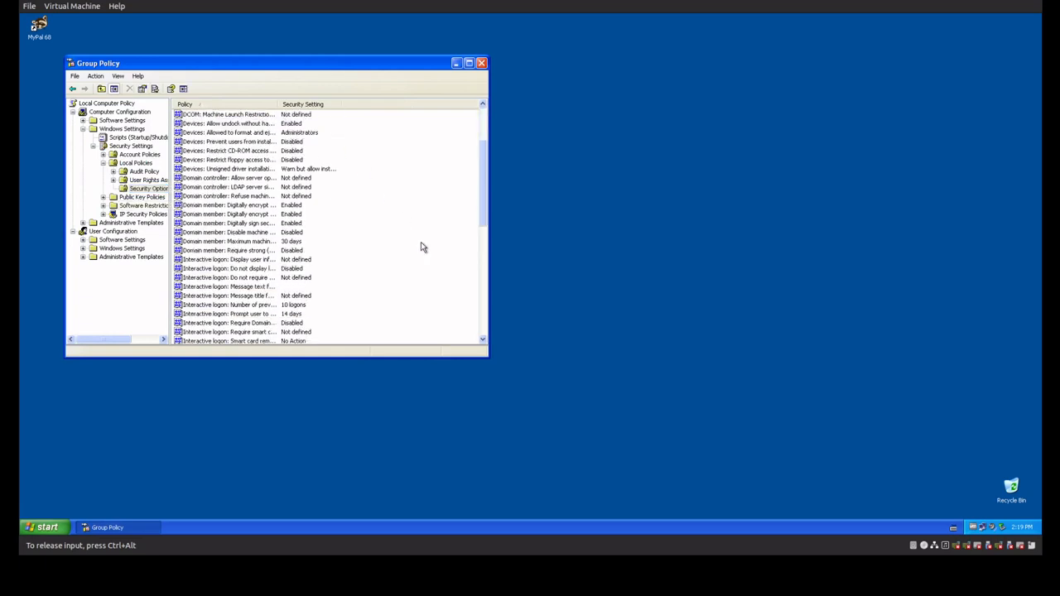
scroll(421, 246, down, 6)
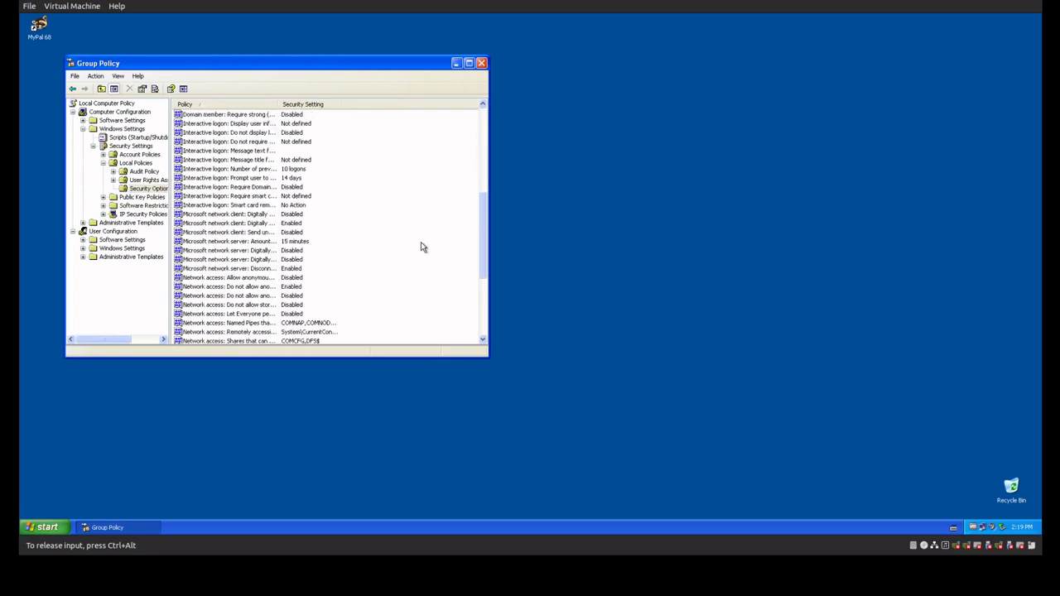
scroll(420, 246, down, 3)
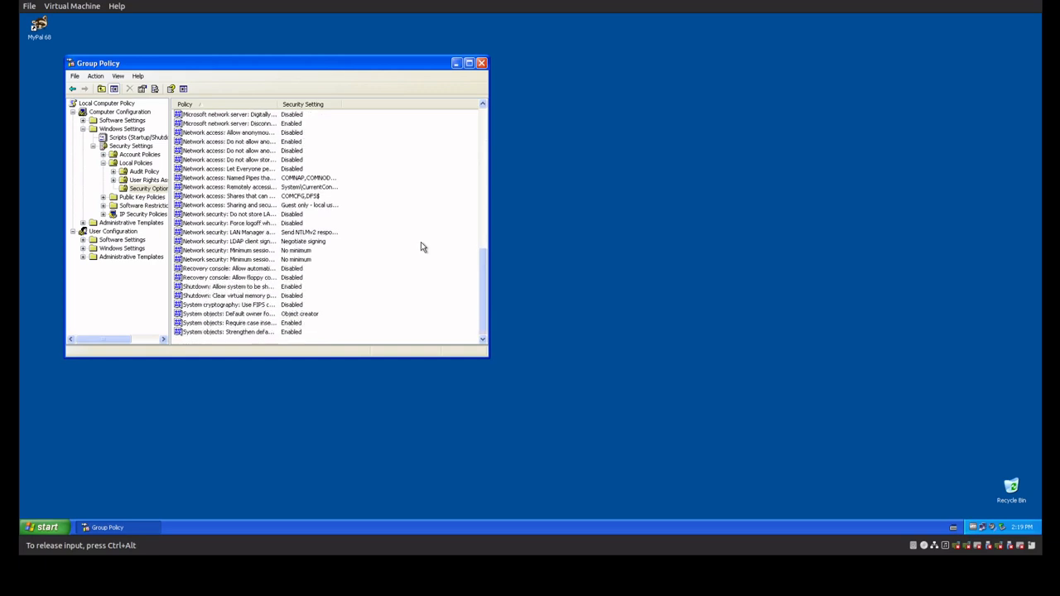
scroll(421, 244, up, 10)
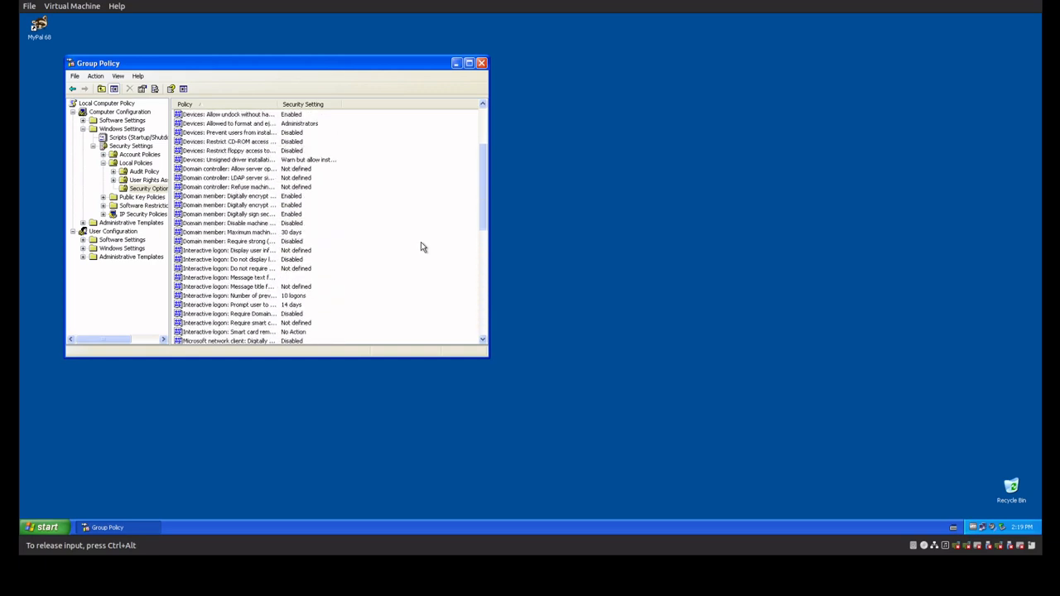
scroll(421, 246, up, 3)
scroll(421, 246, down, 9)
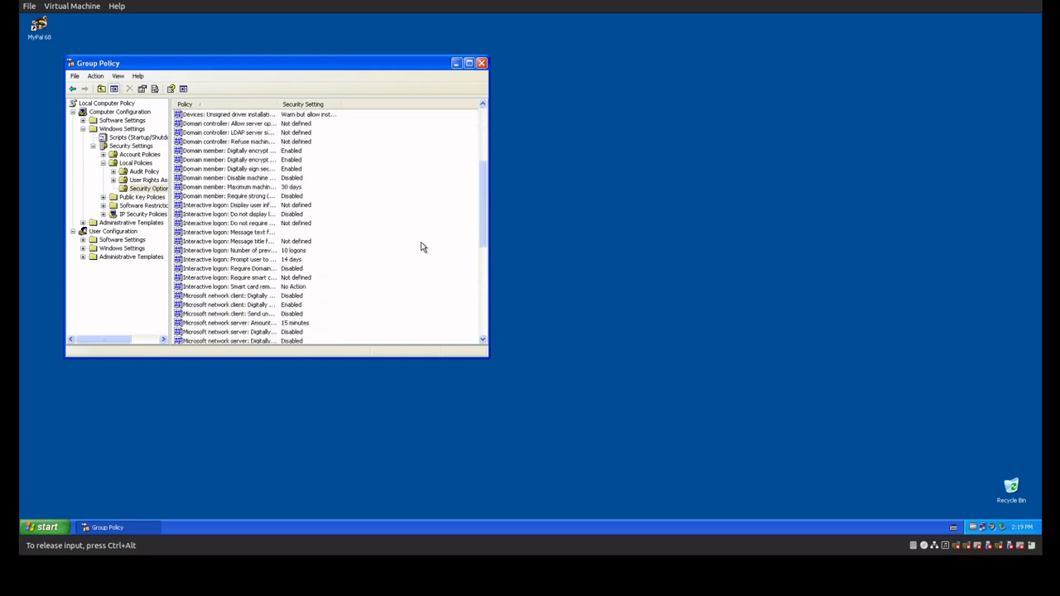
scroll(420, 243, down, 4)
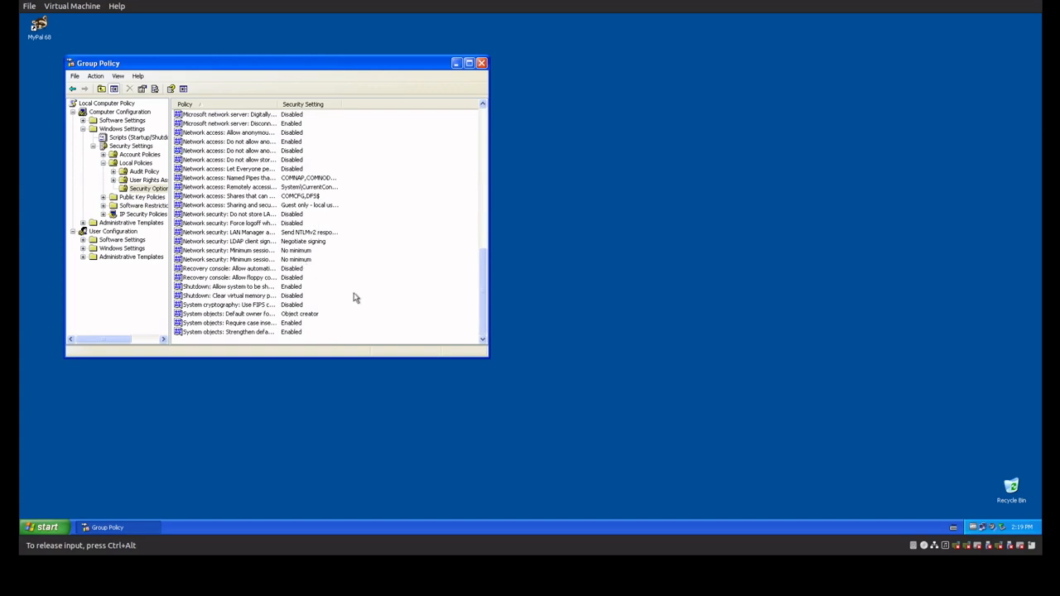
scroll(356, 298, up, 10)
scroll(356, 298, up, 4)
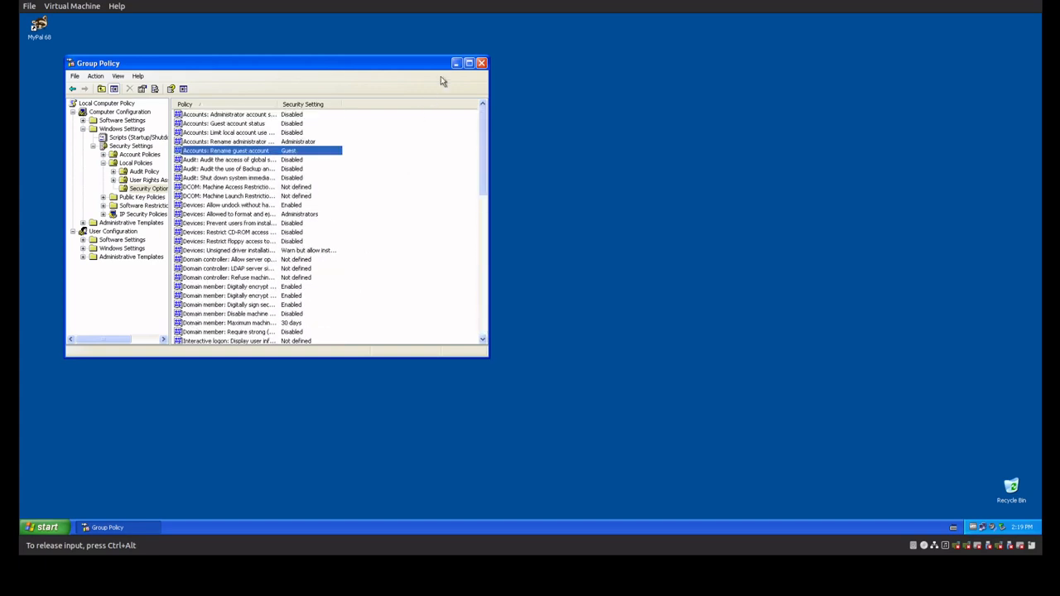
click(481, 63)
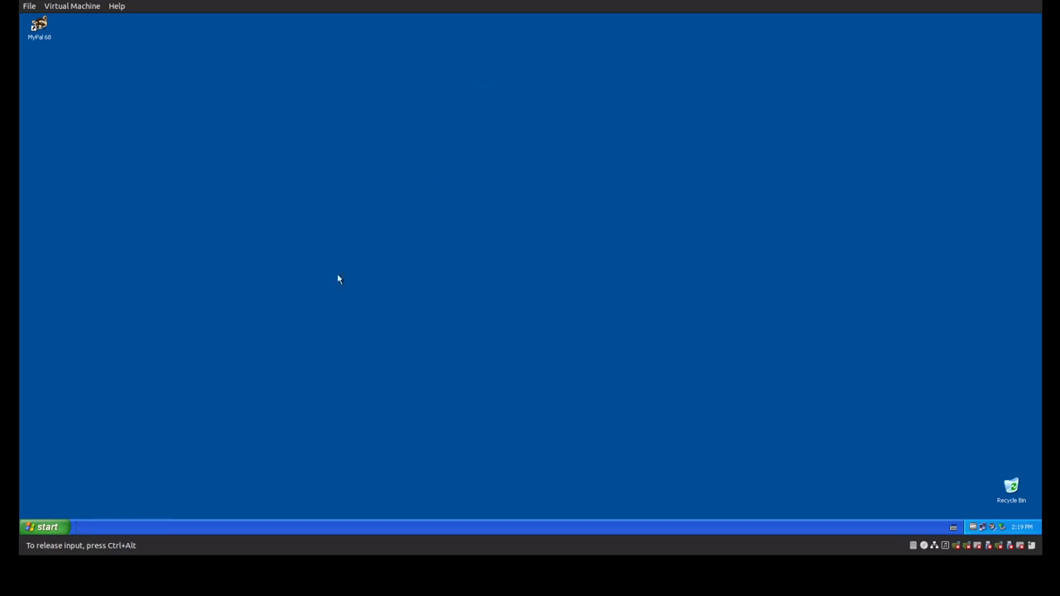
Step: Open Control Panel, change it to Classic View and open the Windows Firewall settings
click(48, 527)
click(559, 362)
click(46, 528)
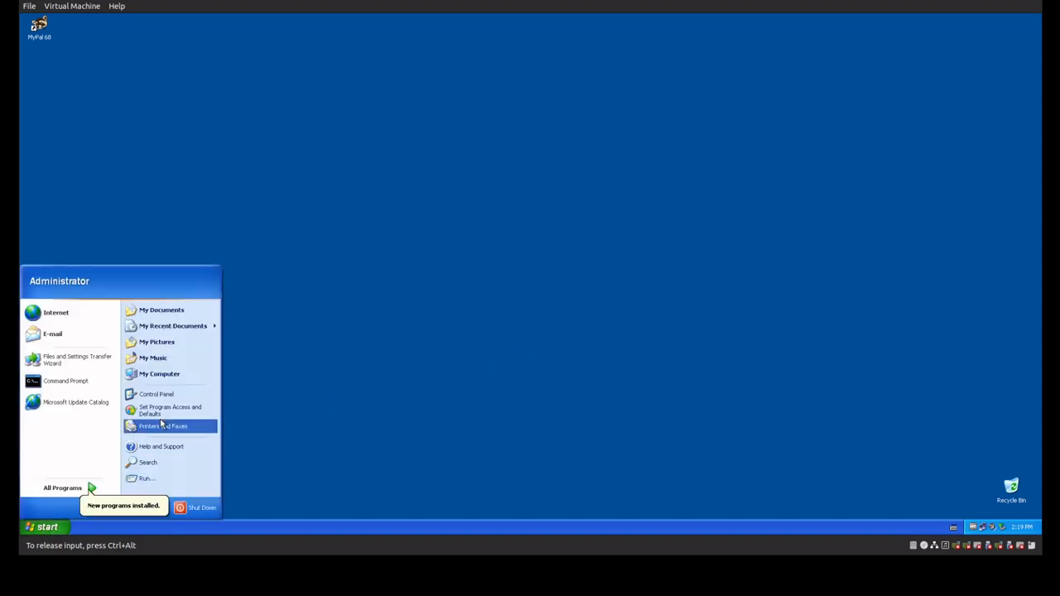
drag(161, 393, 284, 404)
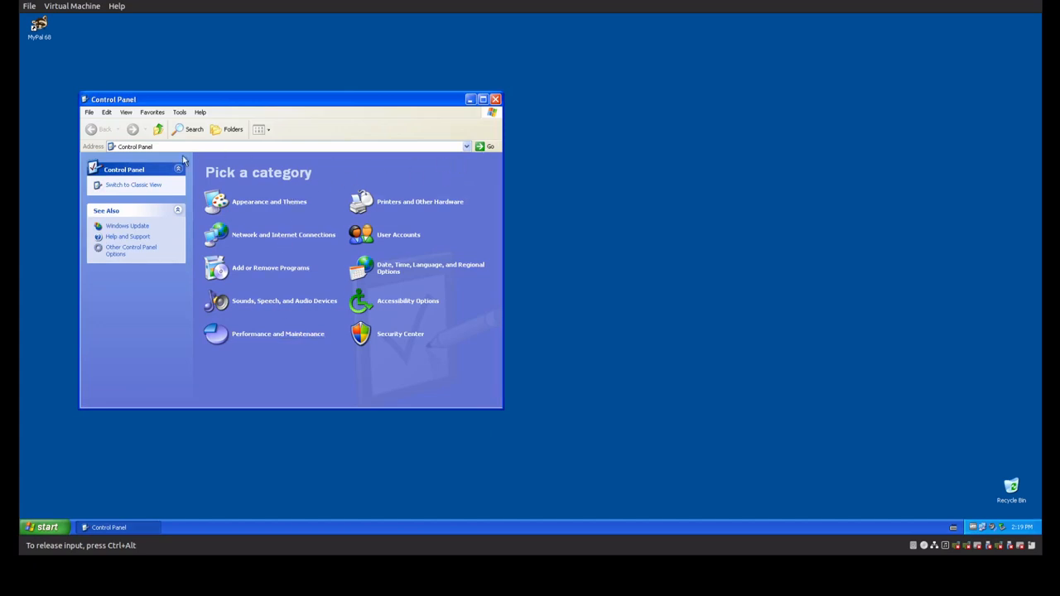
click(140, 185)
double_click(215, 373)
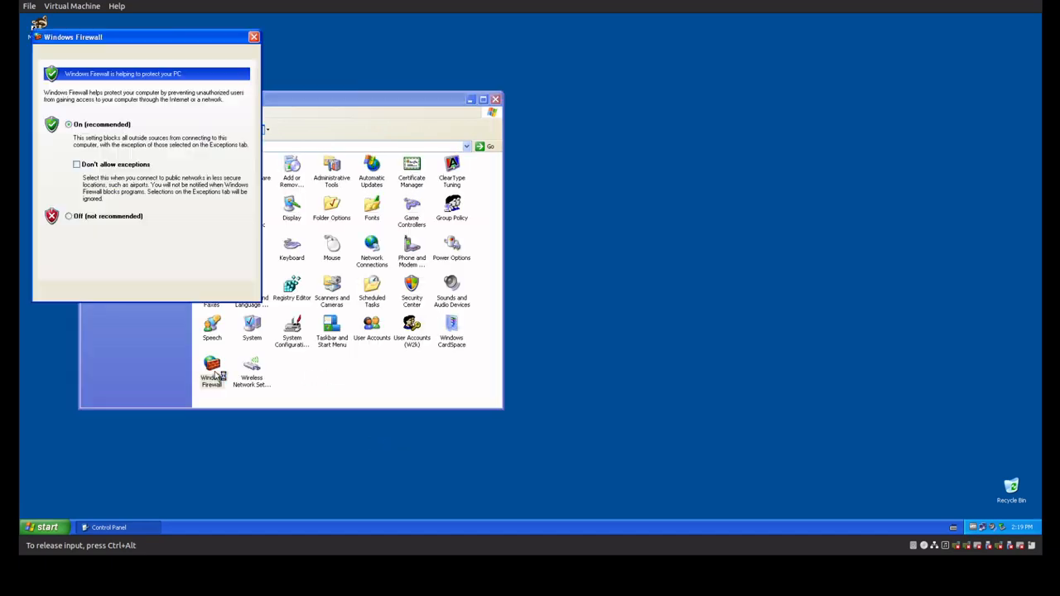
Step: Disable the Remote Assistance firewall exception, delete the Network Diagnostics for Windows XP exception, and apply the firewall settings
click(81, 54)
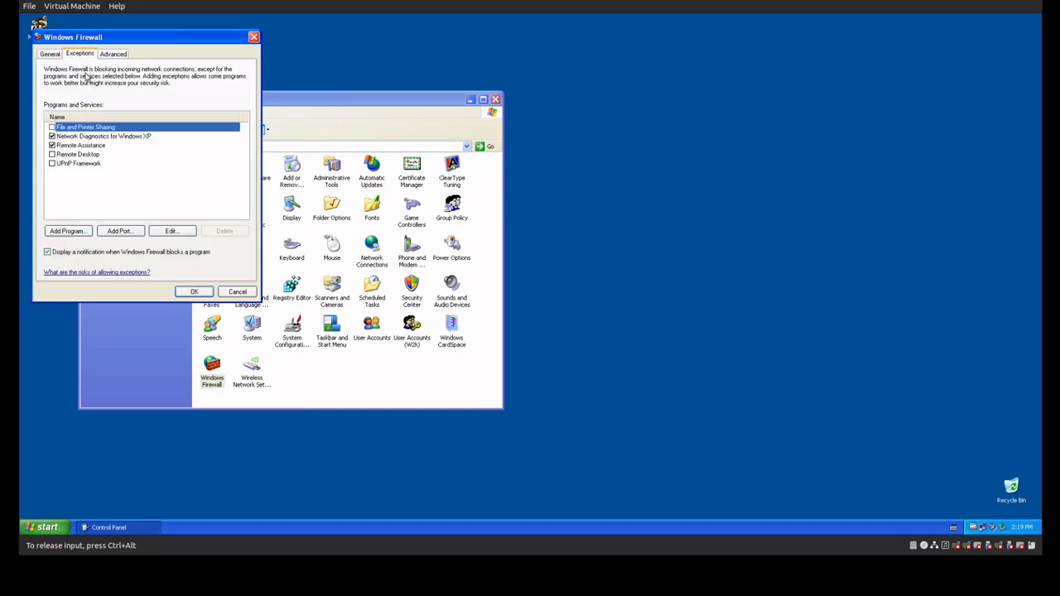
click(53, 145)
click(53, 136)
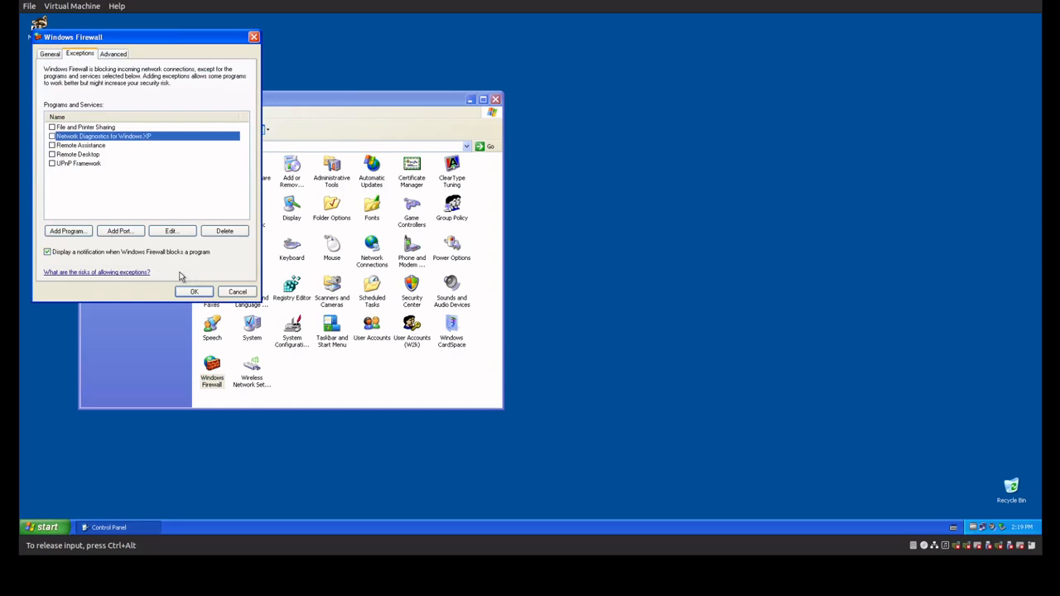
click(219, 231)
click(510, 301)
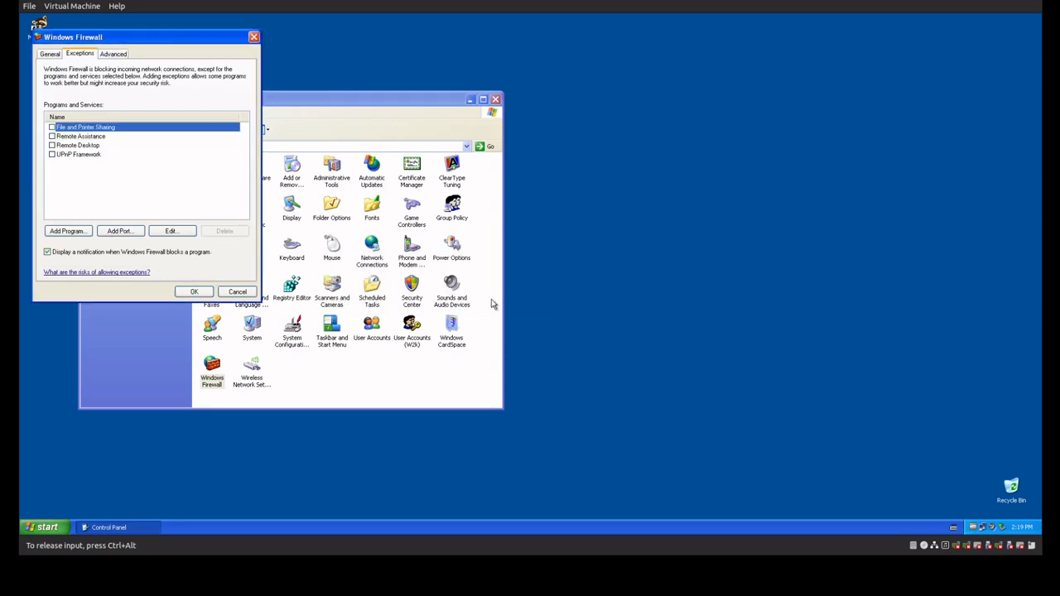
click(192, 295)
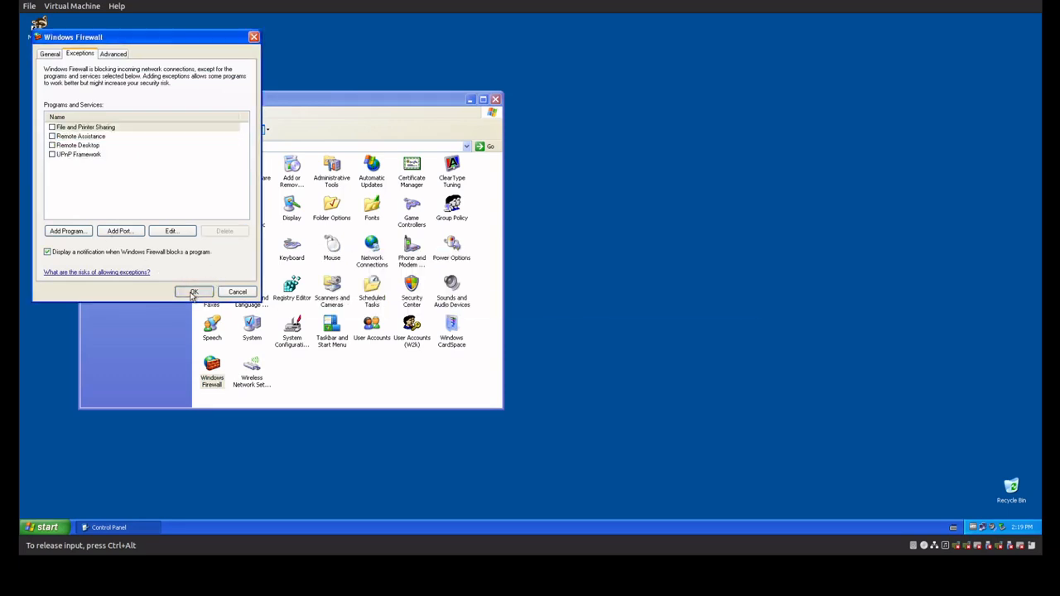
click(120, 56)
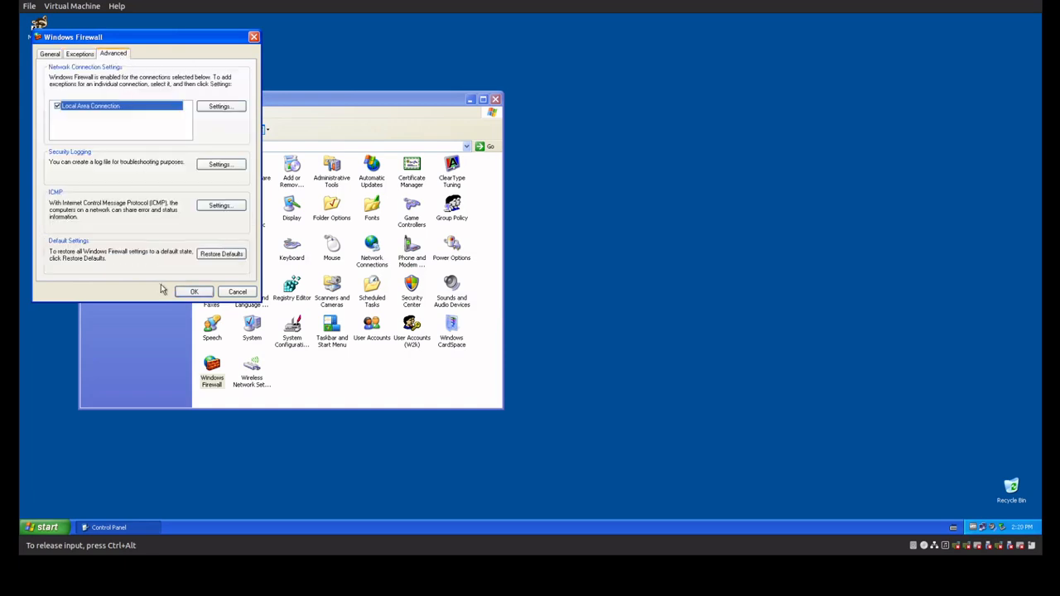
click(192, 293)
click(435, 395)
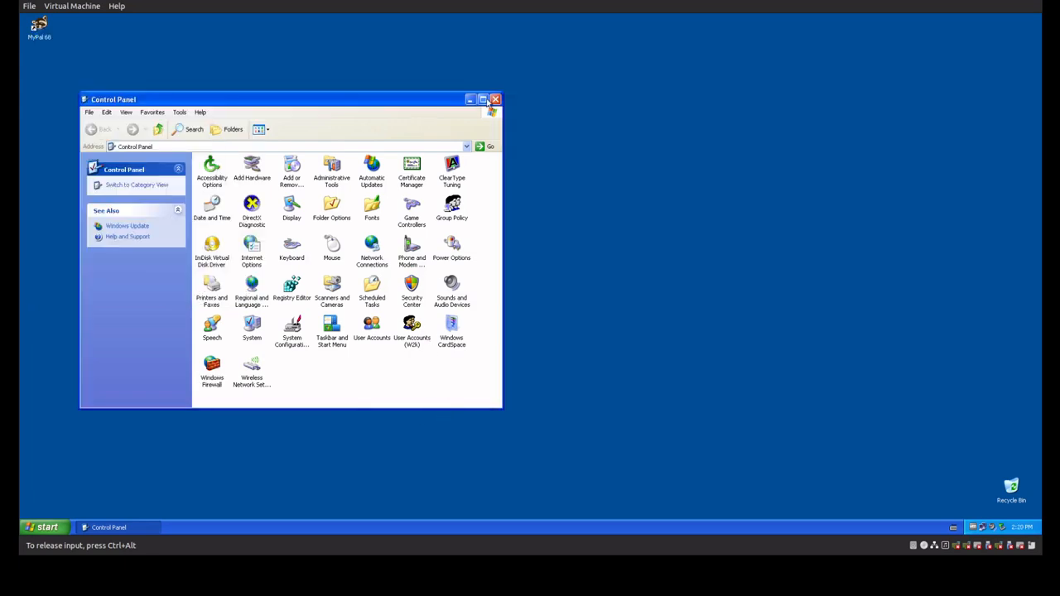
Step: Review the local users and advanced options in User Accounts (W2k), cancel without changes, and close Control Panel
double_click(407, 336)
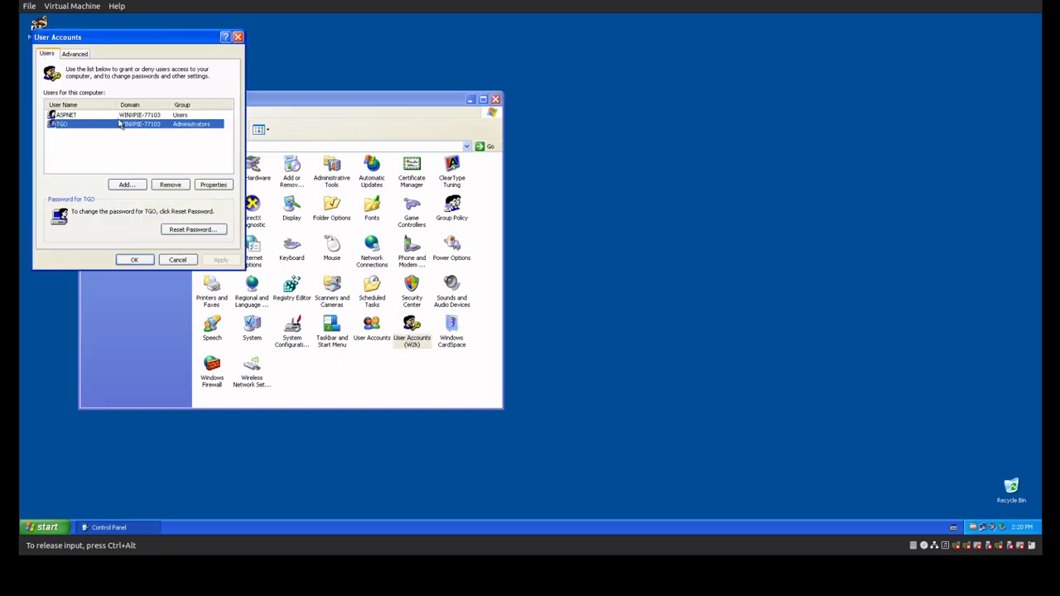
click(118, 117)
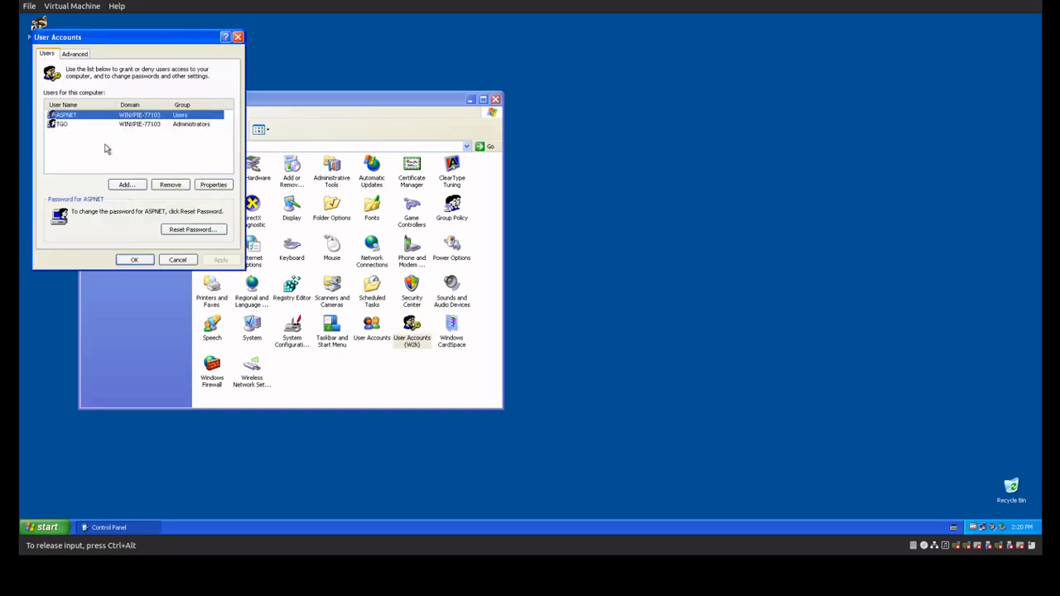
click(77, 55)
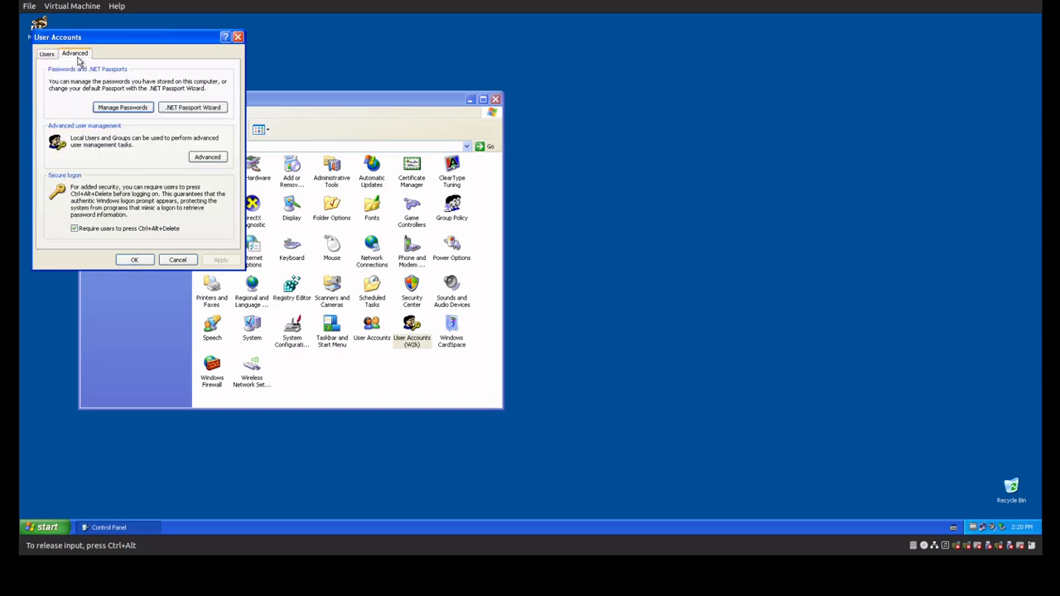
click(176, 260)
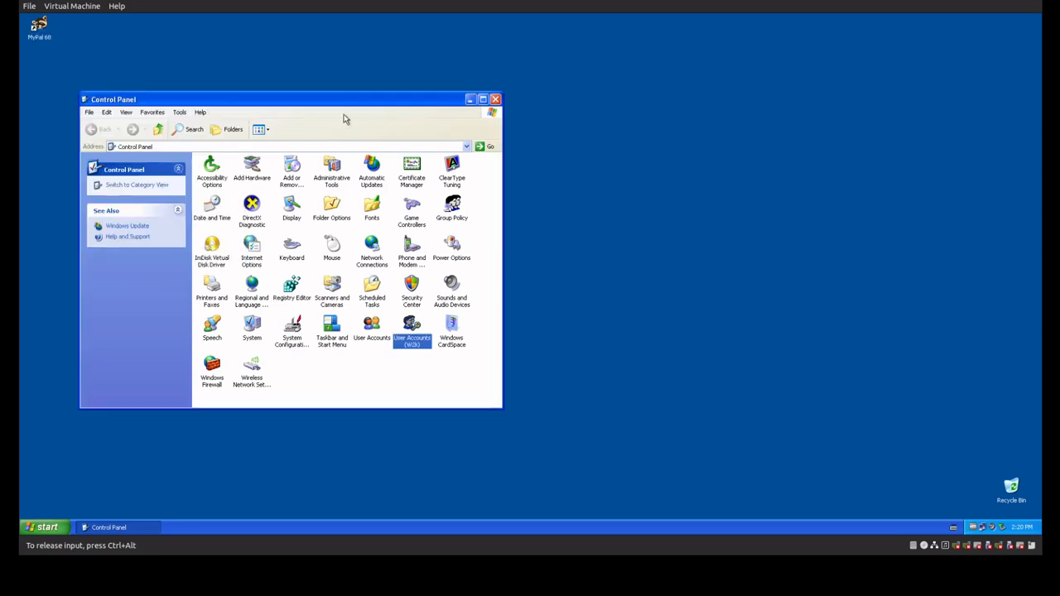
drag(428, 102, 593, 177)
click(659, 175)
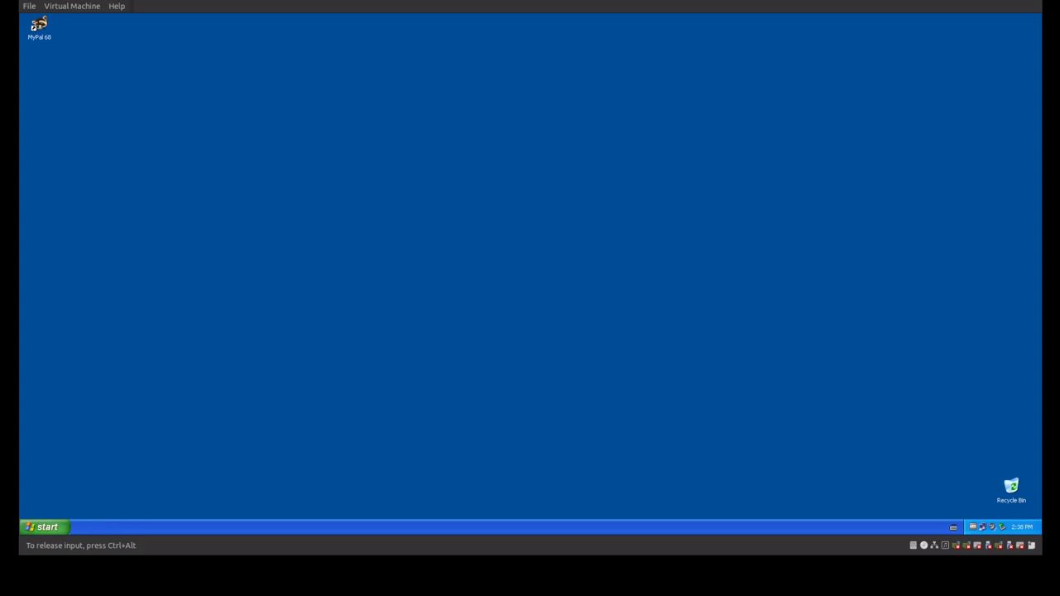
Step: Reopen the local Group Policy editor by running gpedit.msc
click(52, 526)
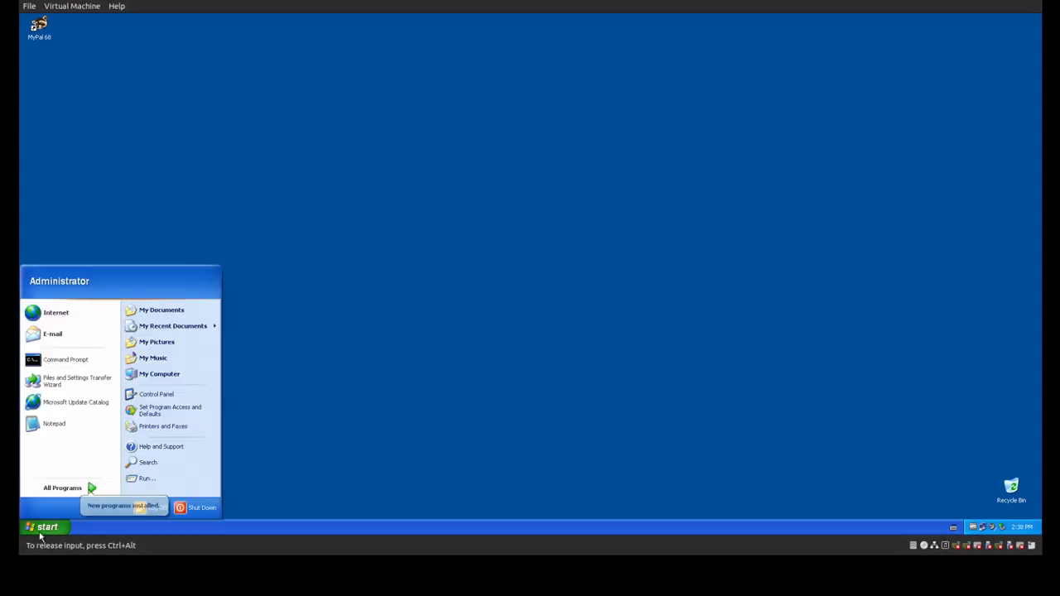
click(145, 479)
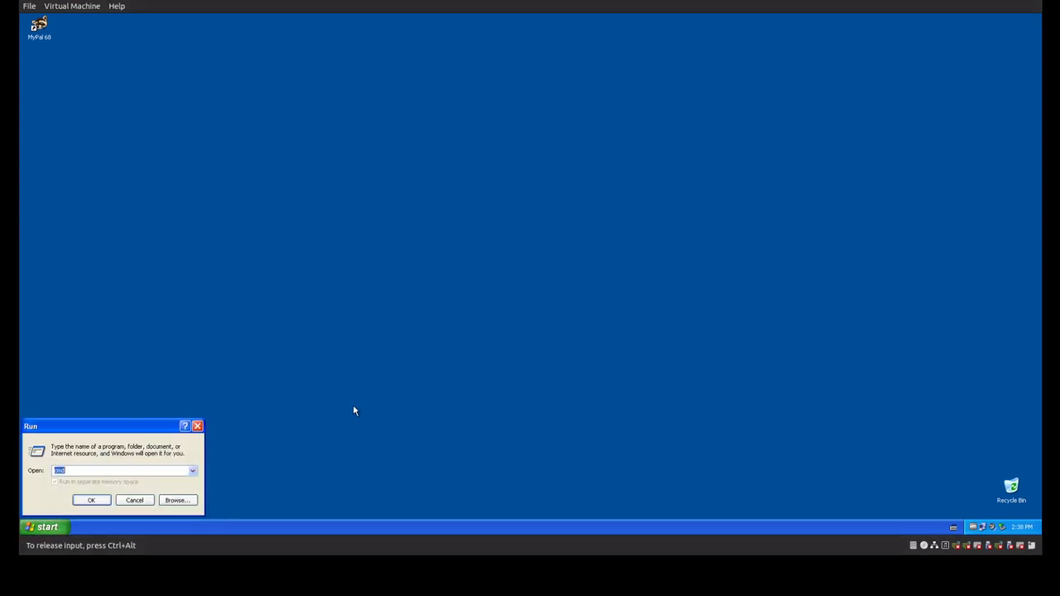
text(gpedit)
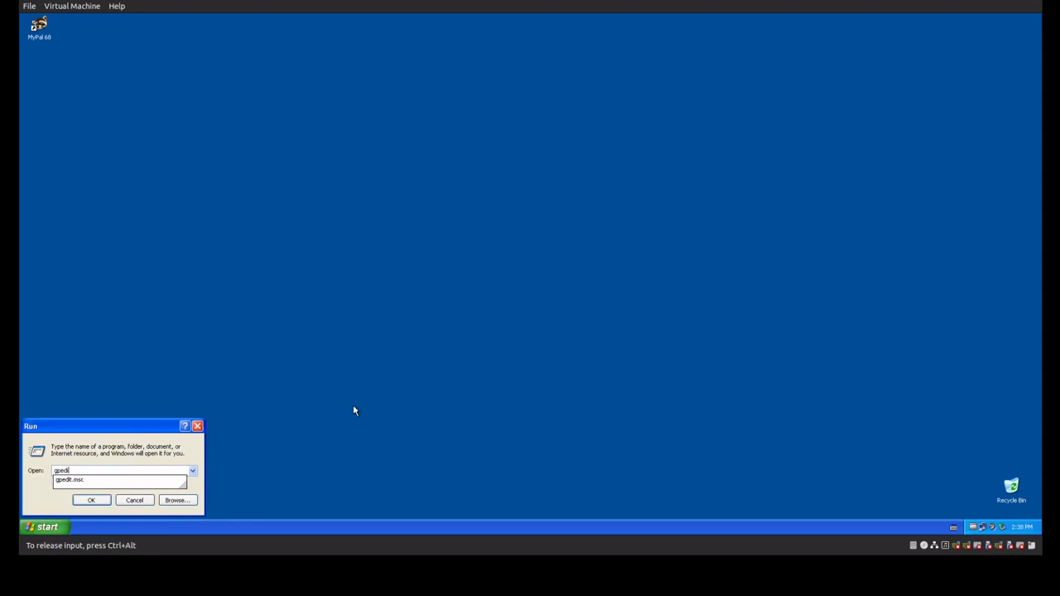
key(Down)
key(Return)
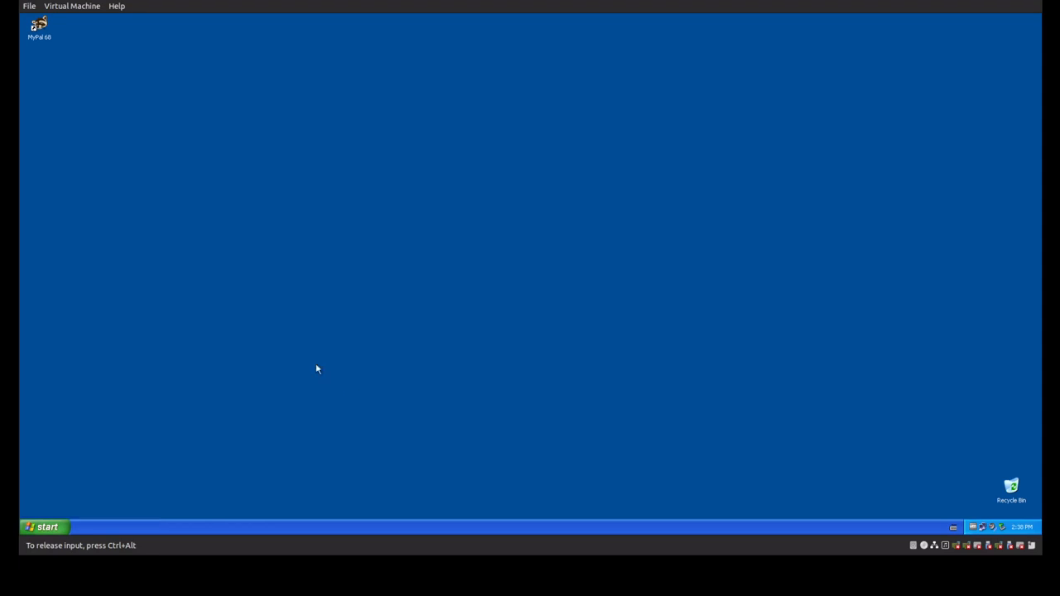
Step: Display the computer's Security Options under Security Settings > Local Policies
double_click(124, 129)
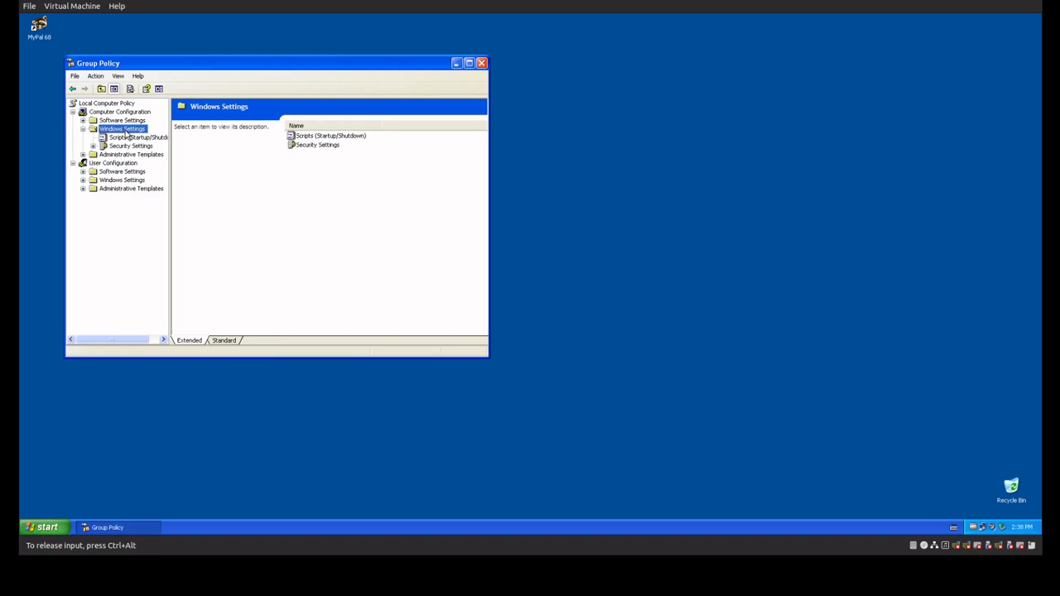
double_click(127, 147)
double_click(126, 163)
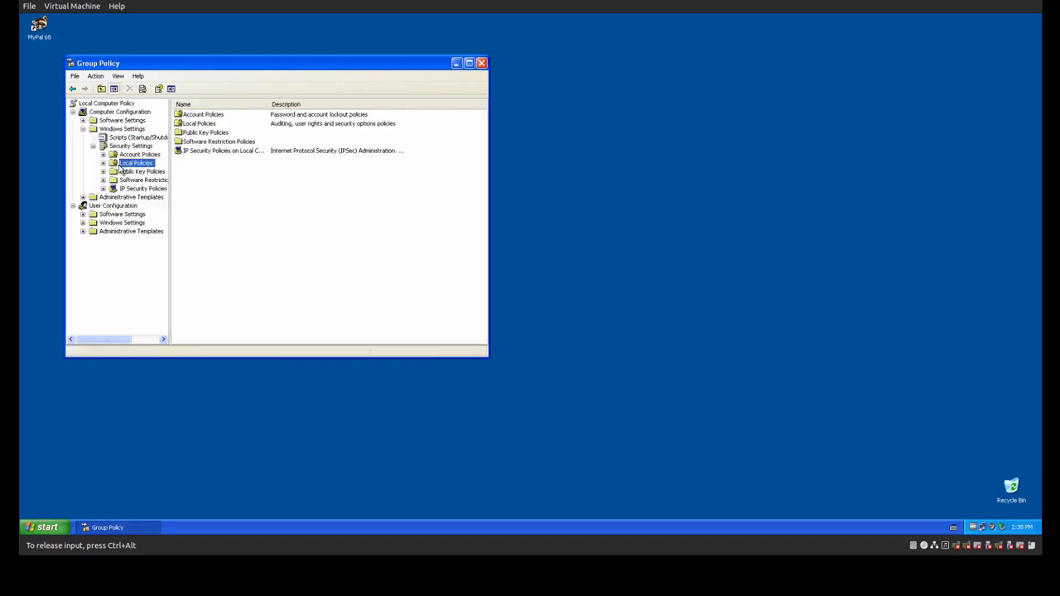
click(148, 189)
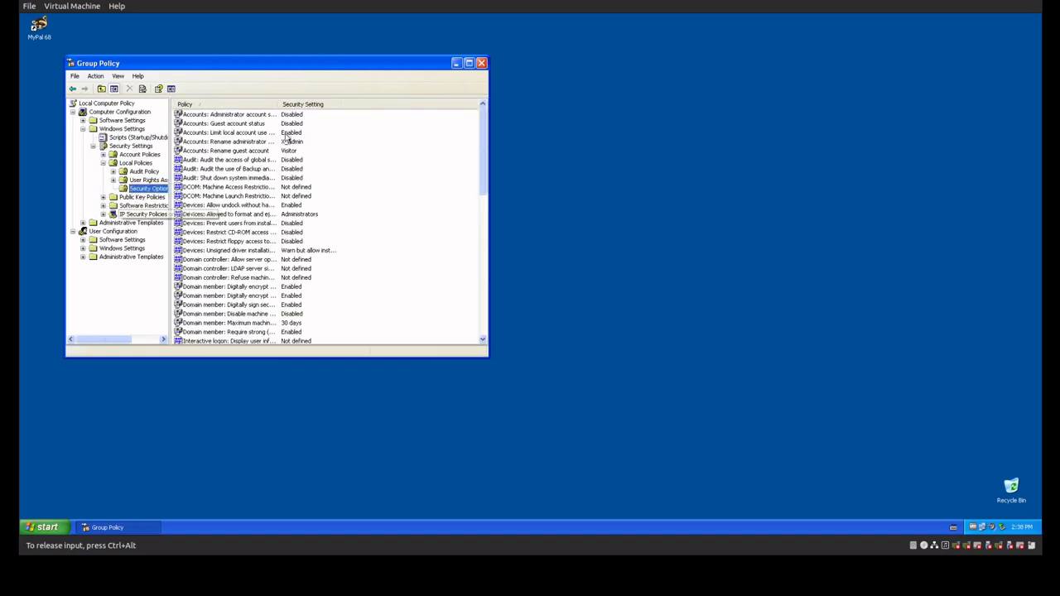
Step: Review the Security Options policies, including the interactive logon, network access, and rename administrator and guest account settings
click(235, 125)
scroll(208, 178, down, 7)
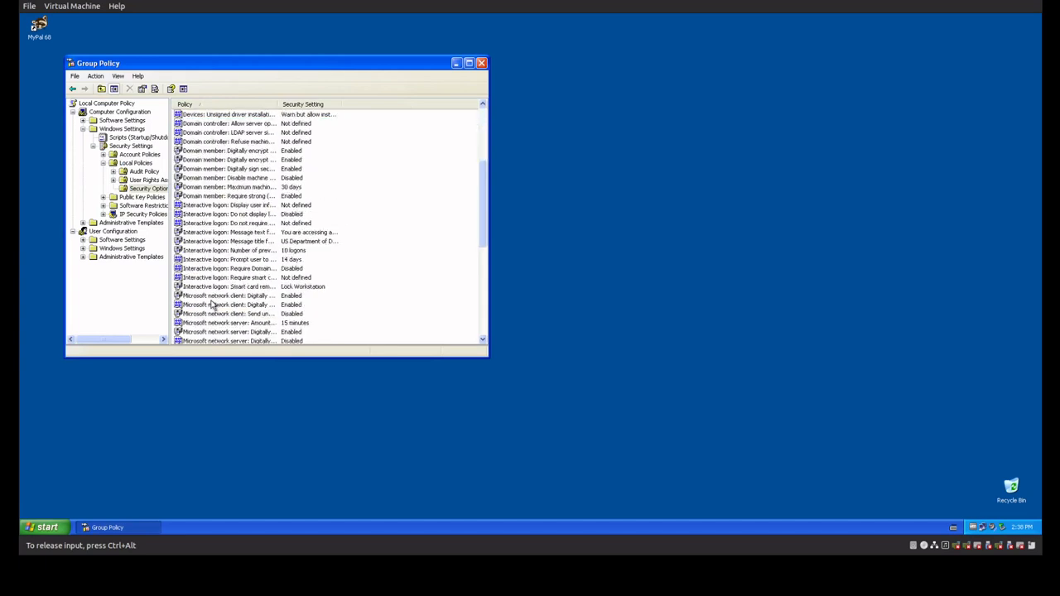
click(196, 232)
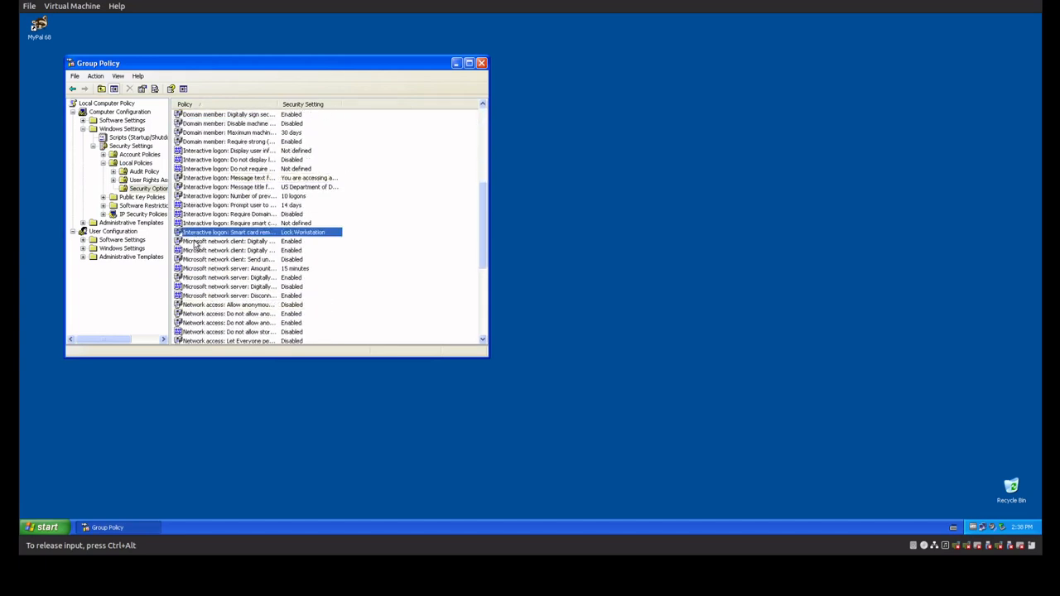
scroll(201, 292, down, 5)
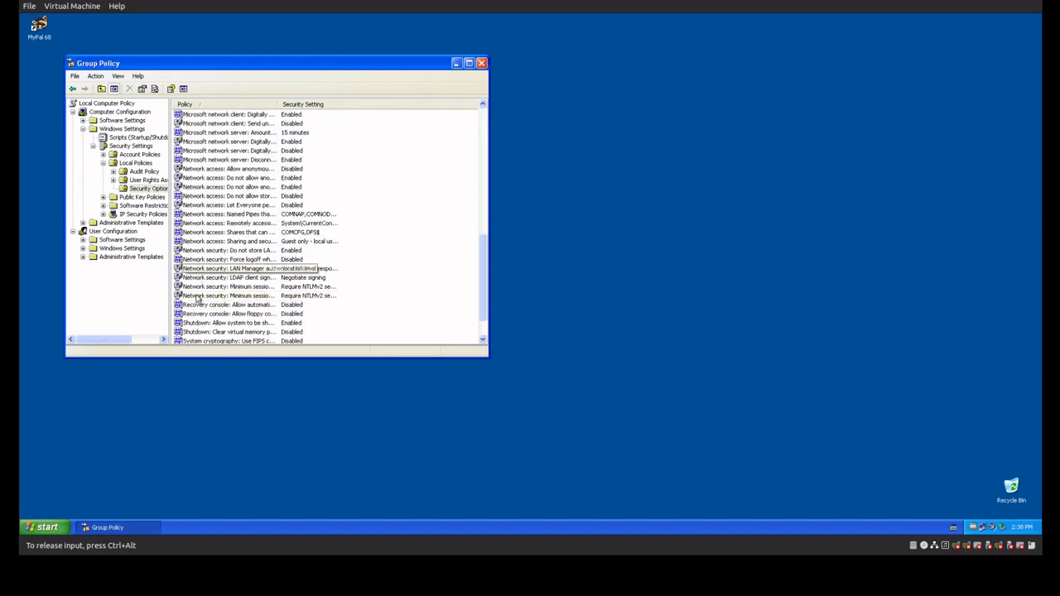
scroll(217, 123, up, 12)
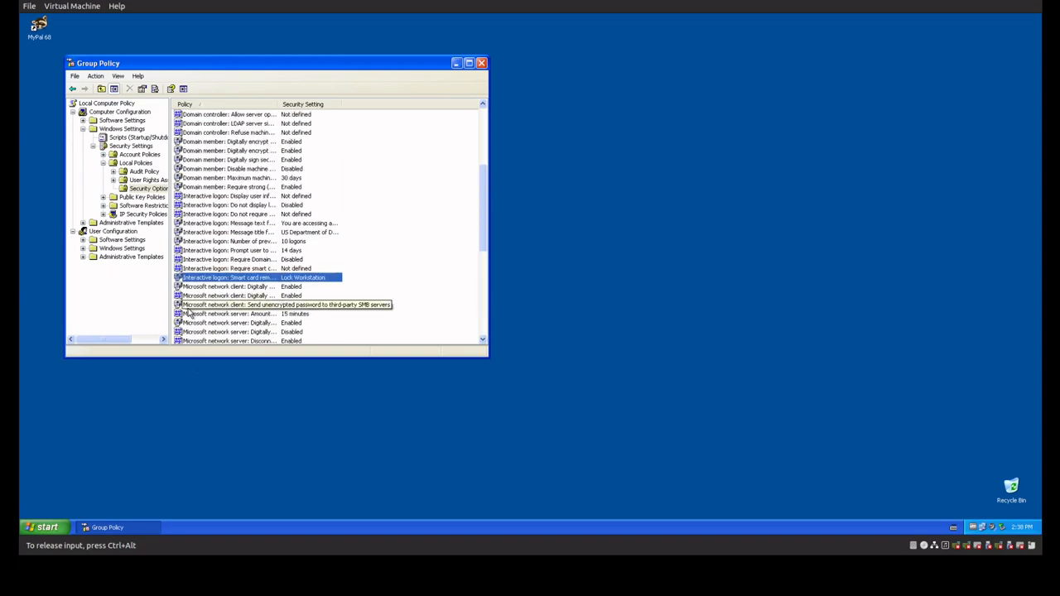
scroll(222, 278, down, 8)
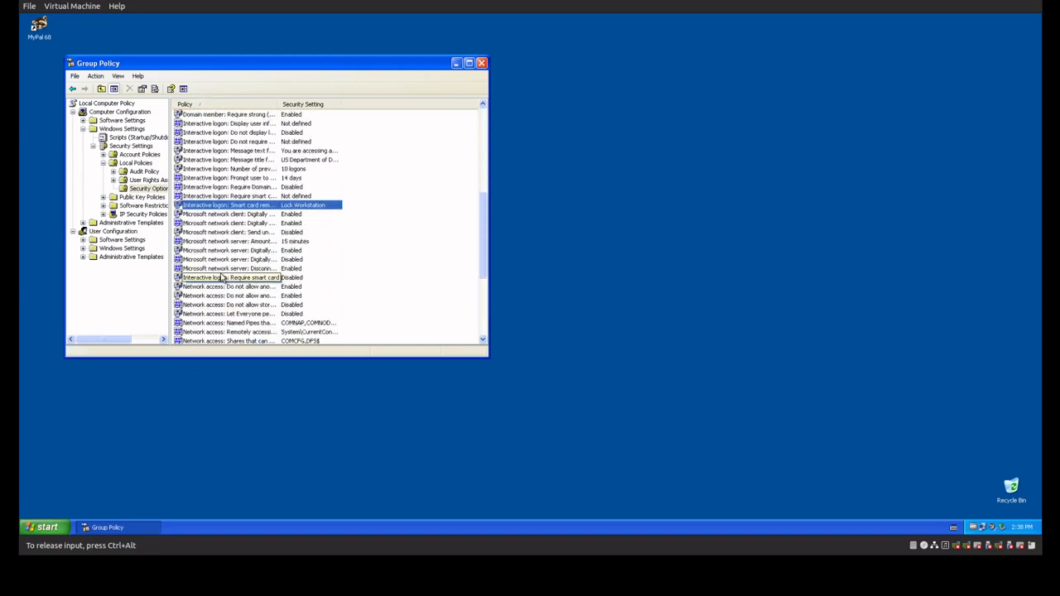
scroll(222, 279, up, 4)
scroll(222, 278, up, 4)
click(299, 144)
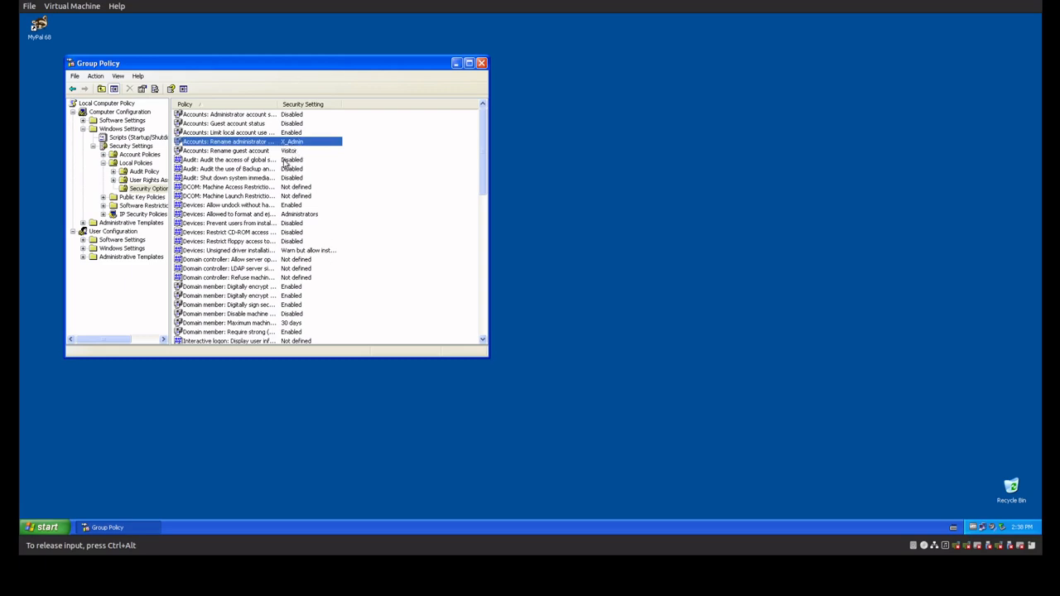
click(283, 161)
click(268, 142)
click(269, 150)
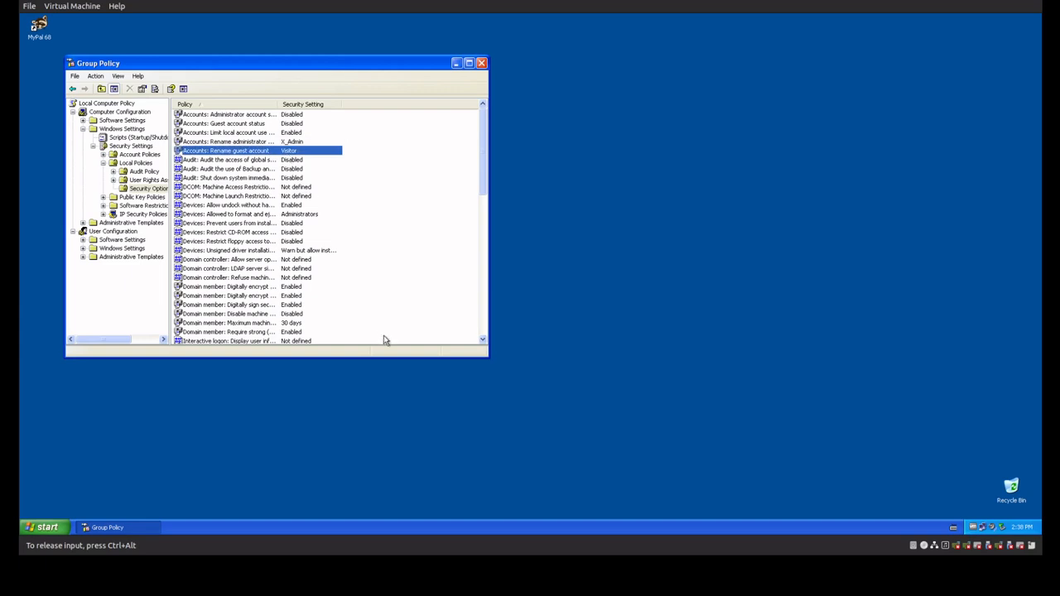
Step: Enable the System cryptography policy for FIPS compliant algorithms for encryption, hashing, and signing, and close the Group Policy editor
scroll(357, 303, down, 4)
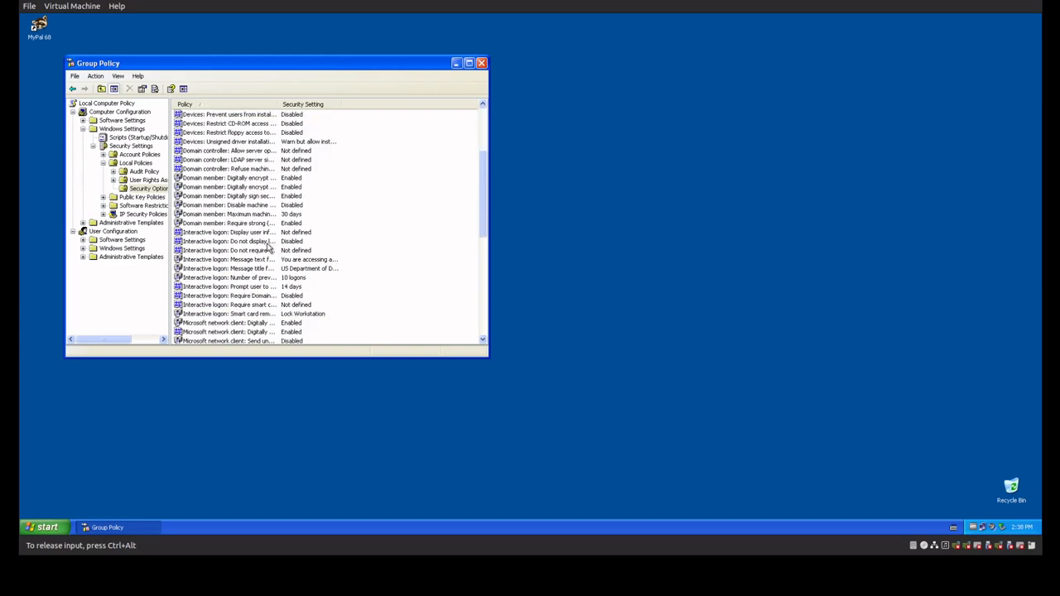
scroll(268, 246, down, 9)
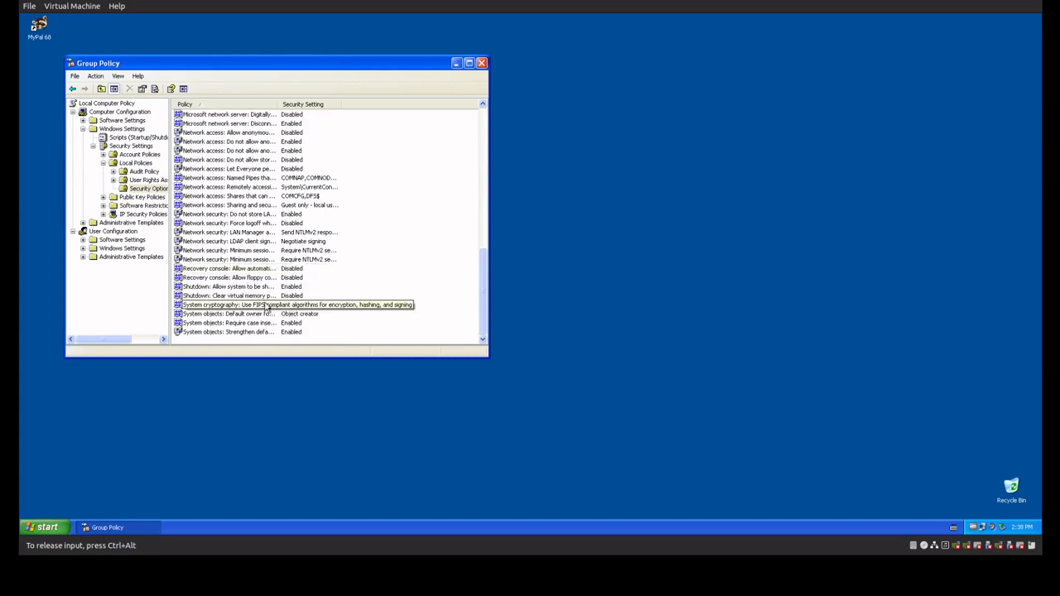
double_click(267, 308)
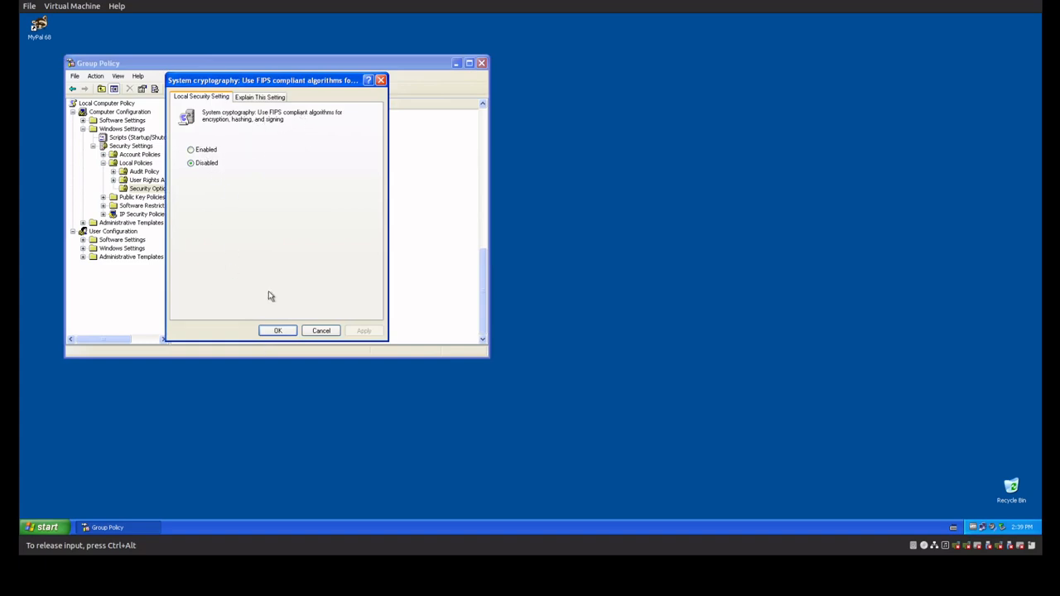
click(207, 150)
click(278, 331)
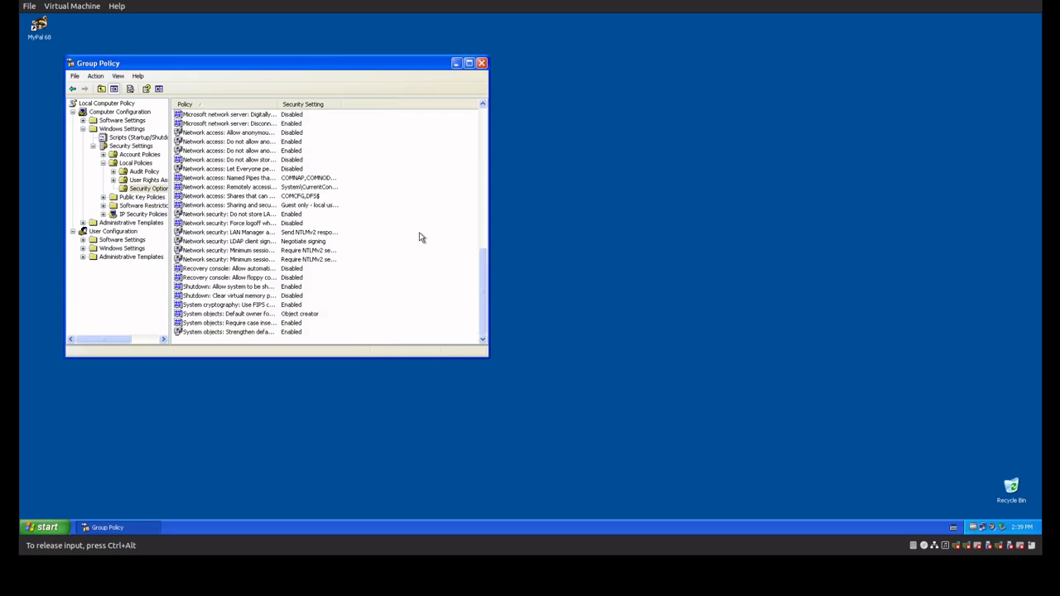
scroll(385, 306, up, 15)
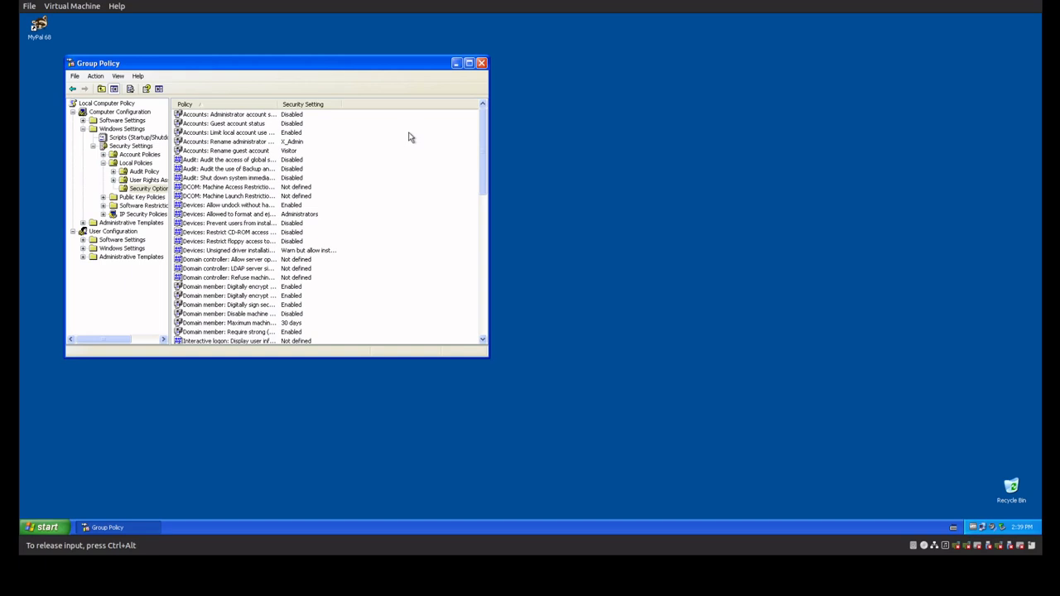
click(481, 63)
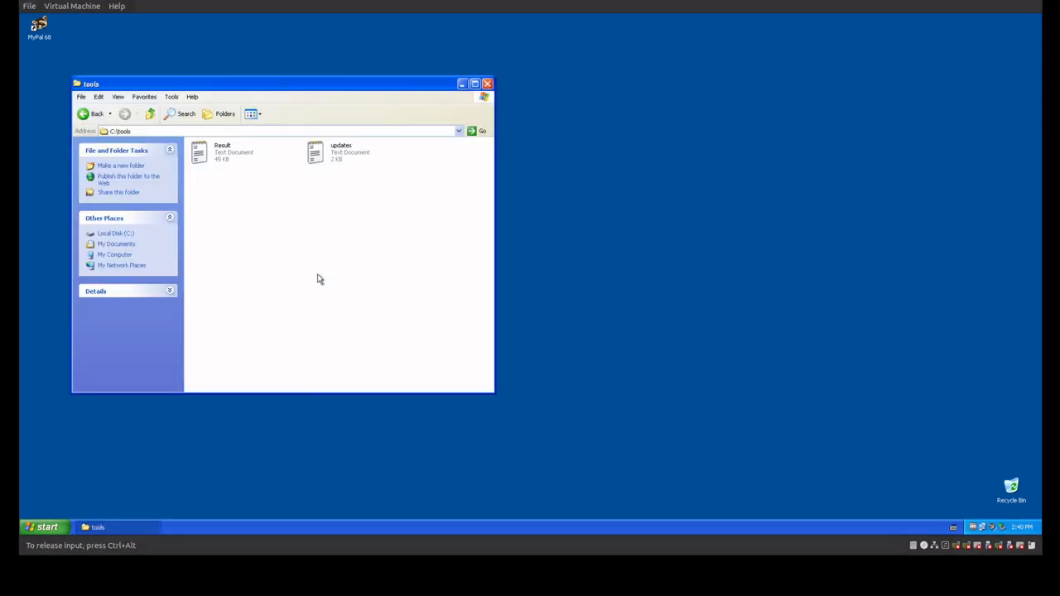
Step: Open the Result text document in C:\tools and examine the applied Group Policy Objects, account policies, user rights, security options, and administrative templates
double_click(228, 164)
scroll(528, 298, down, 1)
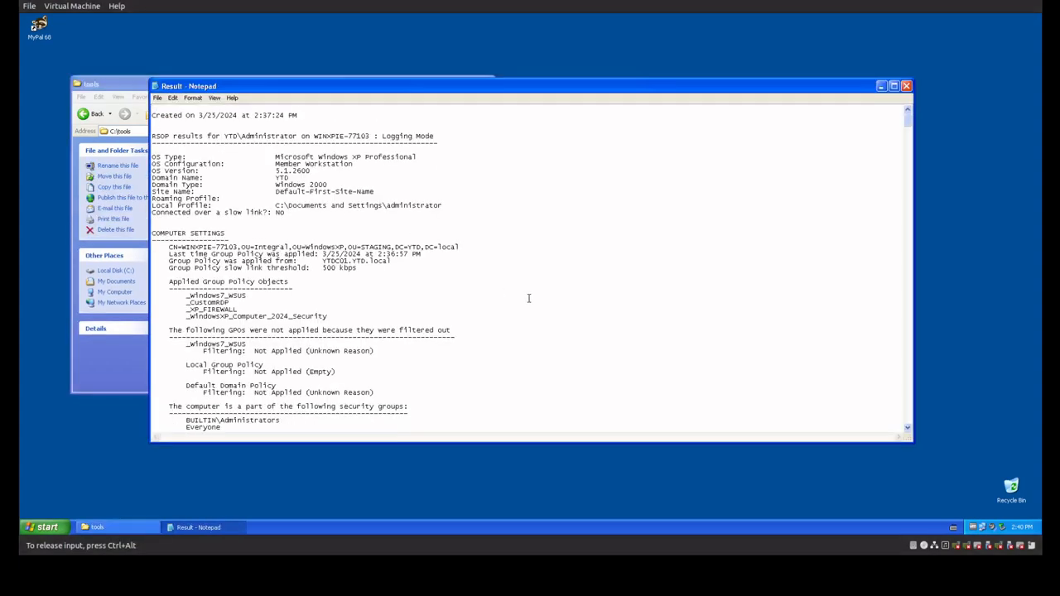
scroll(528, 298, down, 12)
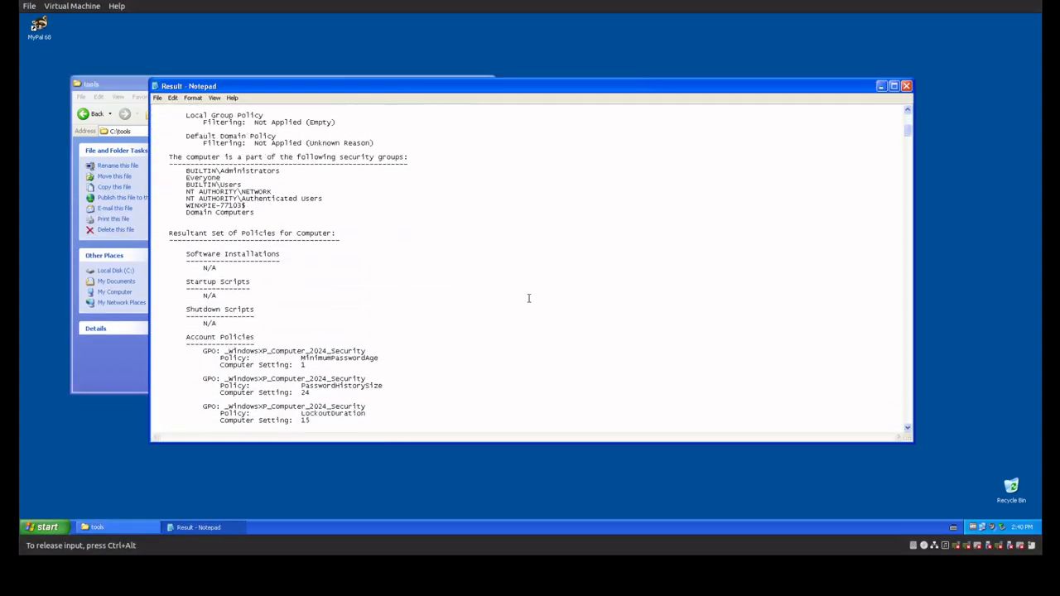
scroll(528, 298, down, 6)
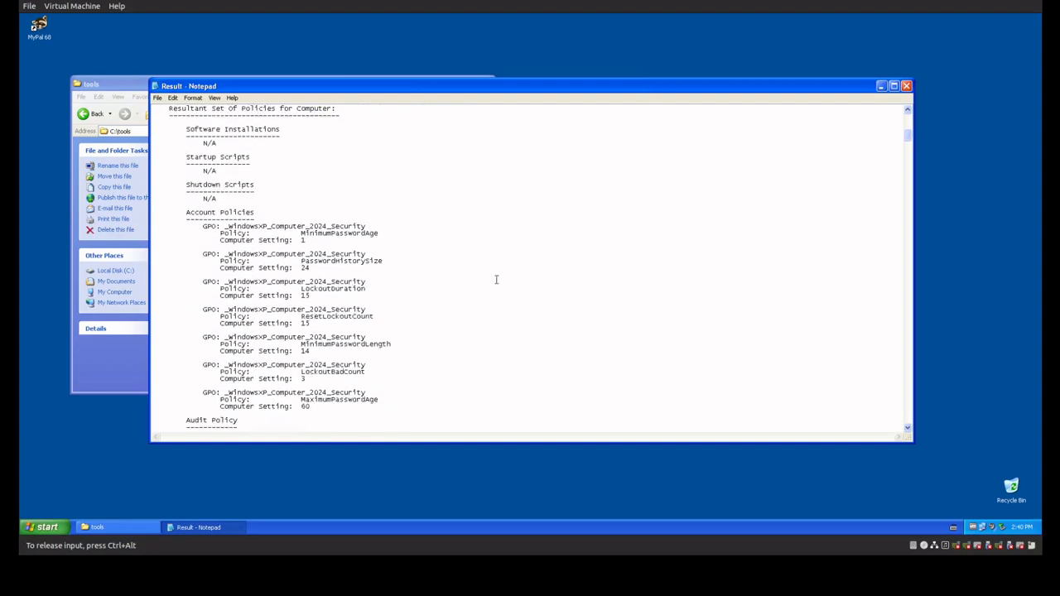
scroll(294, 407, down, 12)
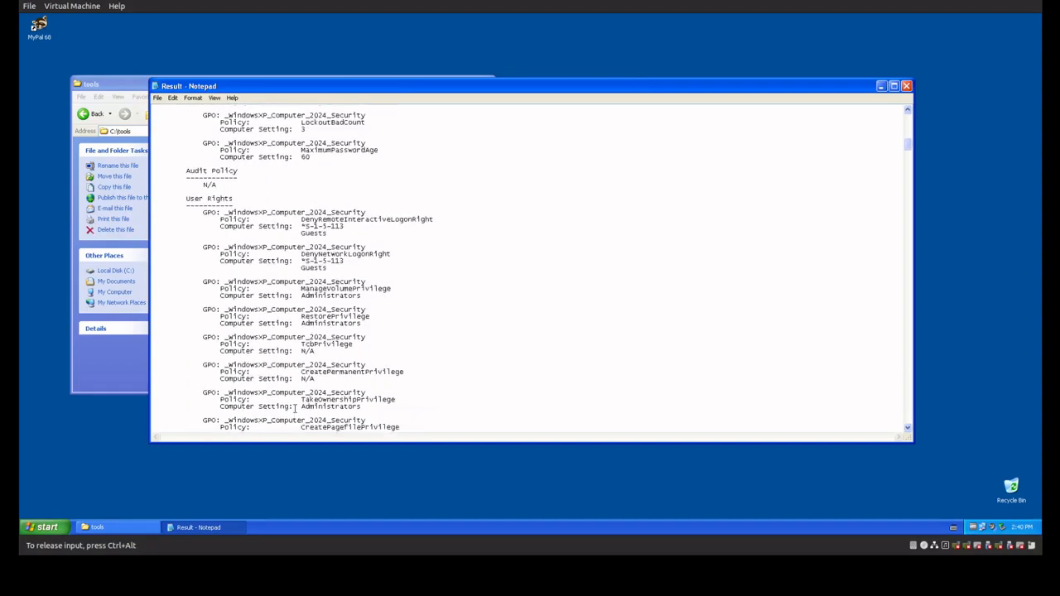
scroll(294, 407, down, 4)
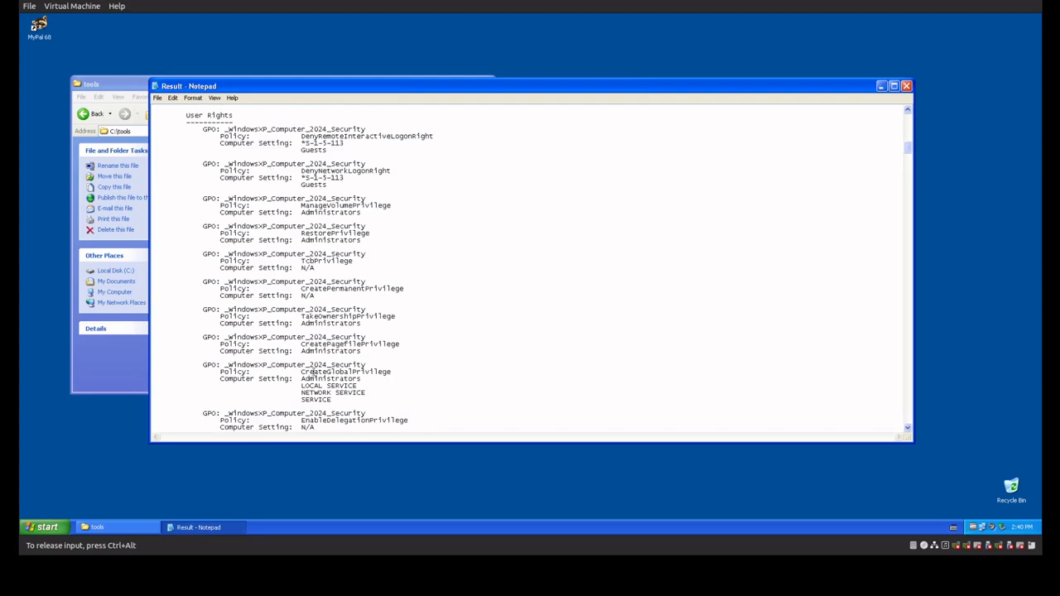
scroll(314, 372, down, 10)
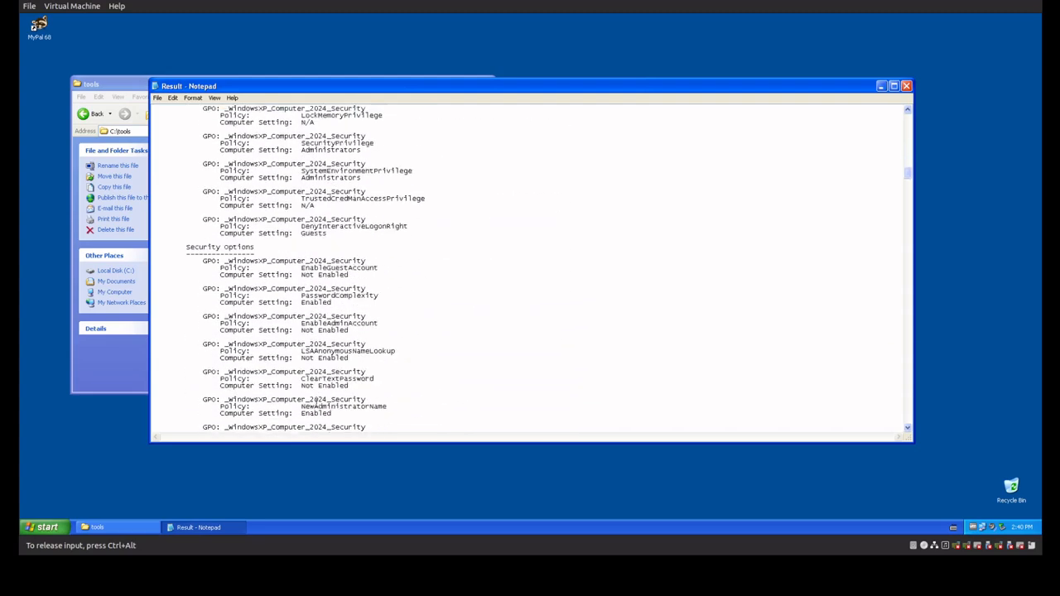
scroll(315, 399, down, 15)
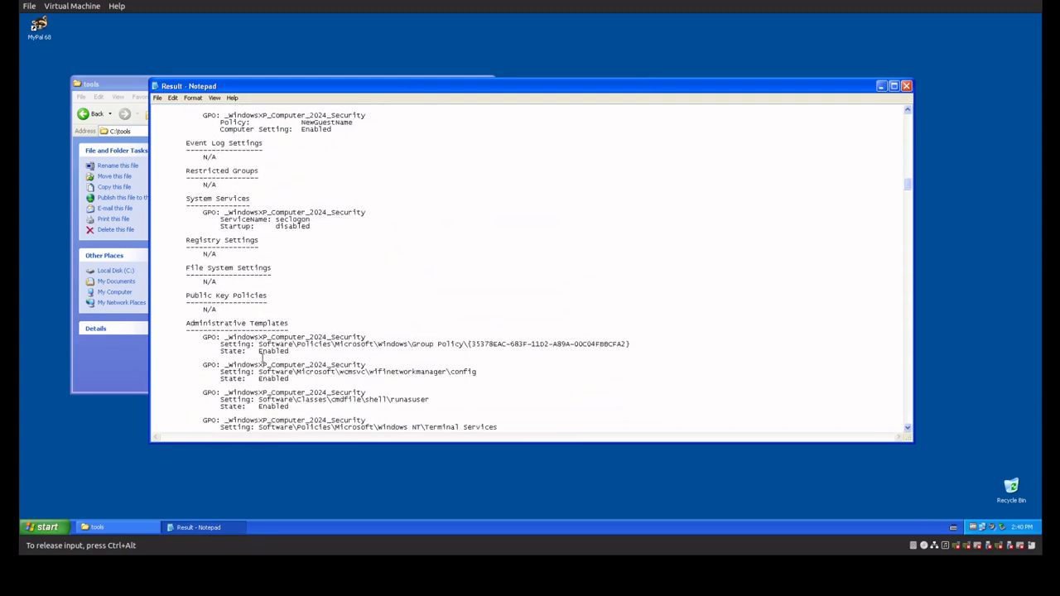
scroll(263, 358, down, 5)
scroll(460, 218, down, 7)
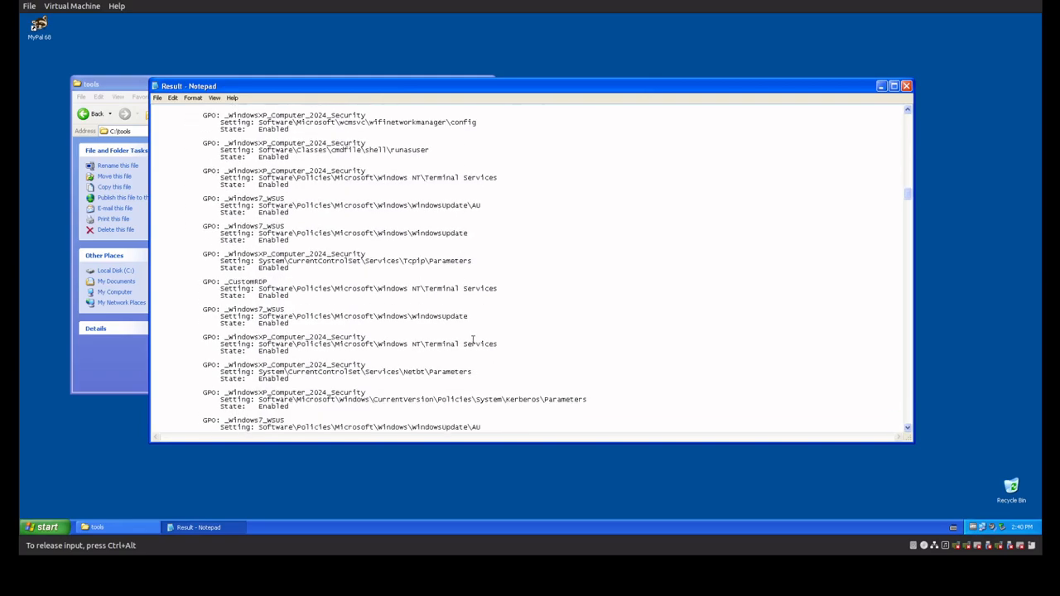
Step: Recheck the report's applied and filtered Group Policy Objects and its user policy results, close the report, and reposition the tools folder window
scroll(473, 339, up, 1)
drag(907, 208, 905, 113)
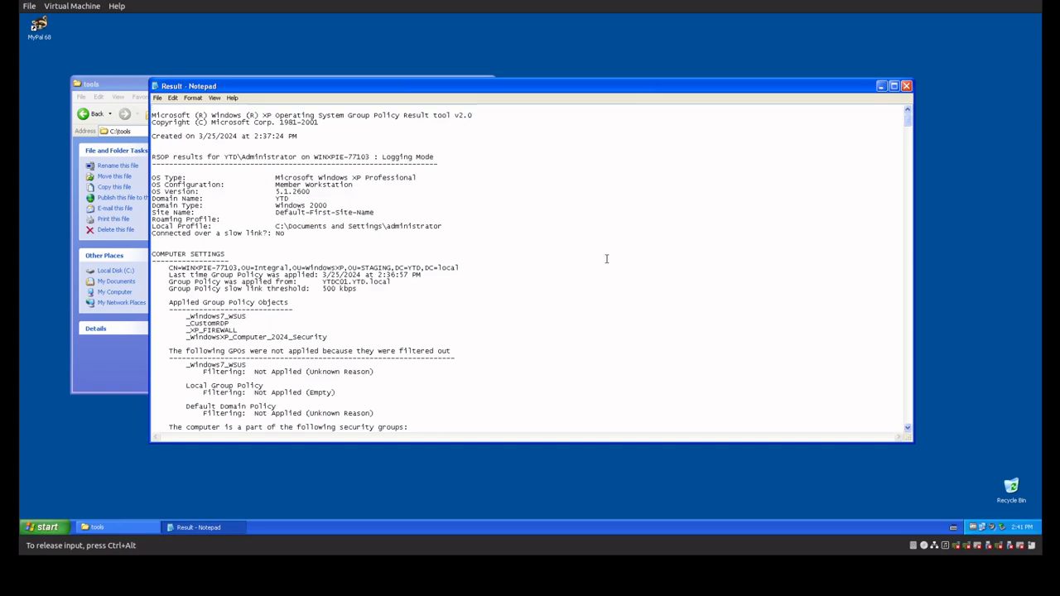
scroll(605, 261, down, 2)
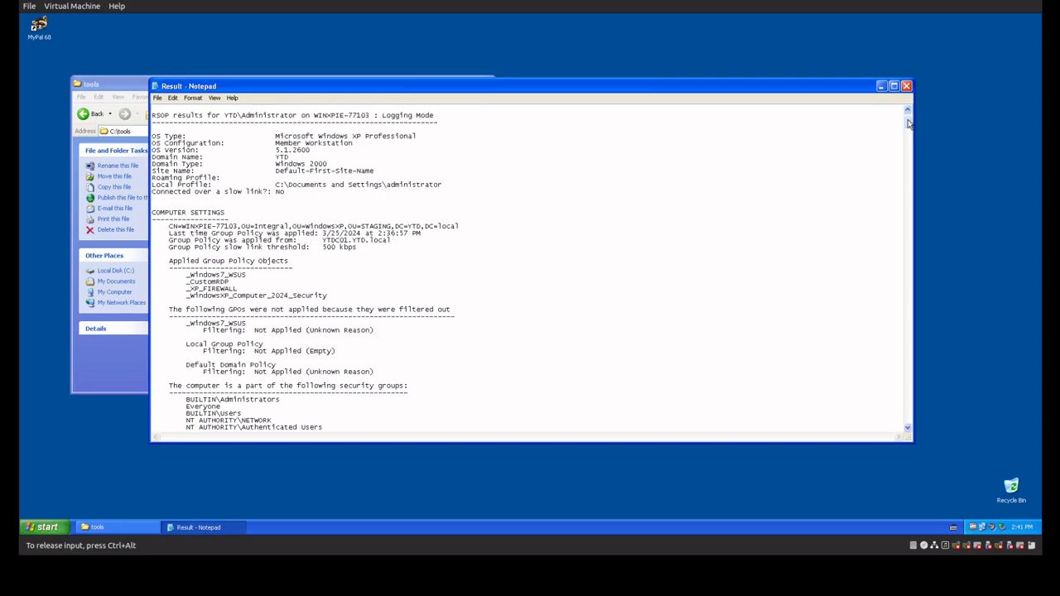
drag(907, 121, 908, 426)
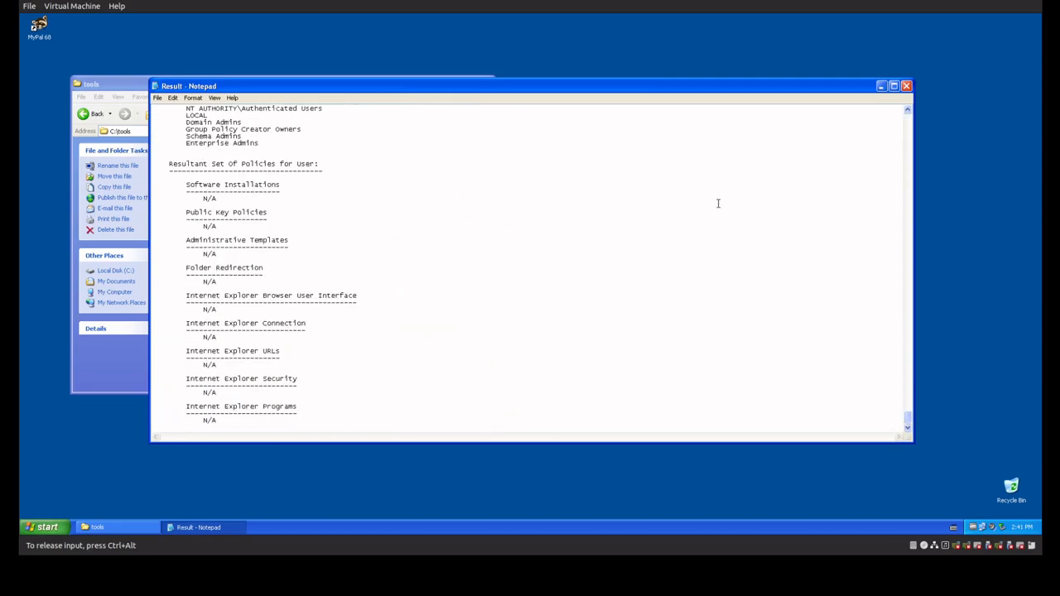
click(907, 87)
click(380, 166)
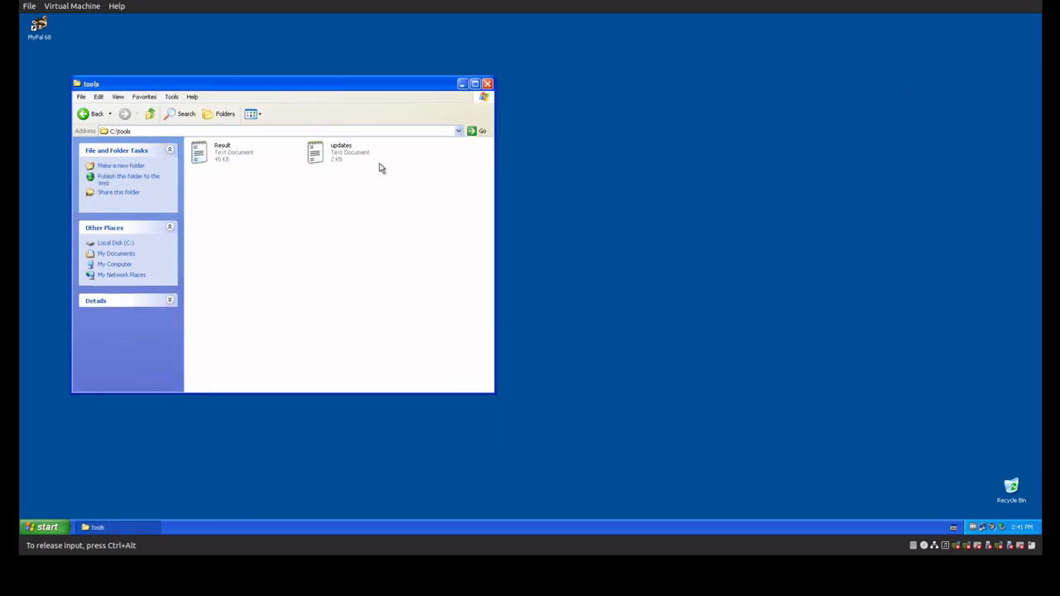
drag(345, 91, 555, 148)
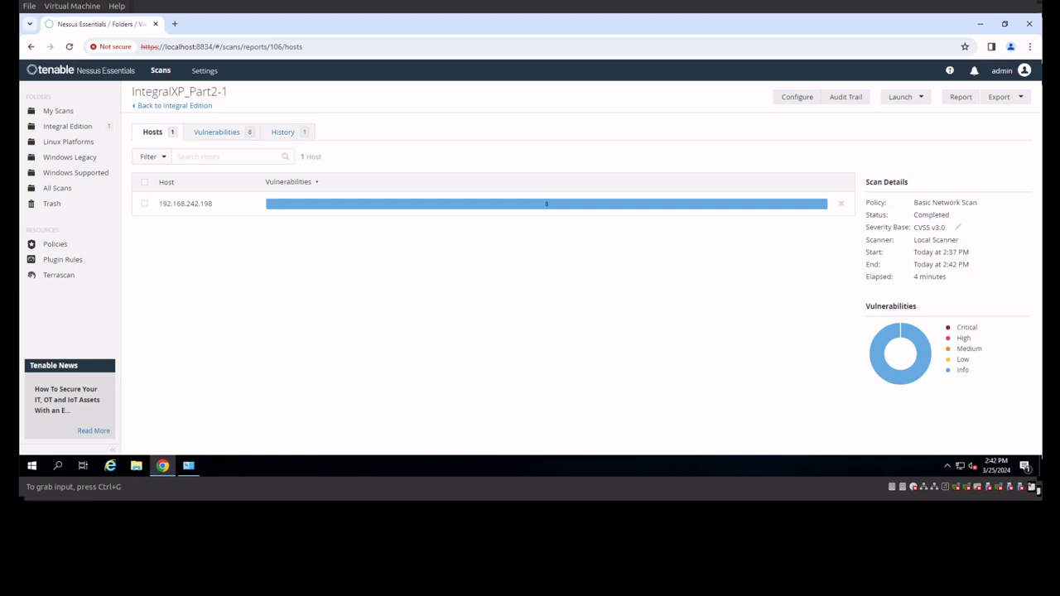
Step: Display the vulnerabilities found for host 192.168.242.198 in the IntegralXP_Part2-1 scan in Nessus Essentials
click(468, 204)
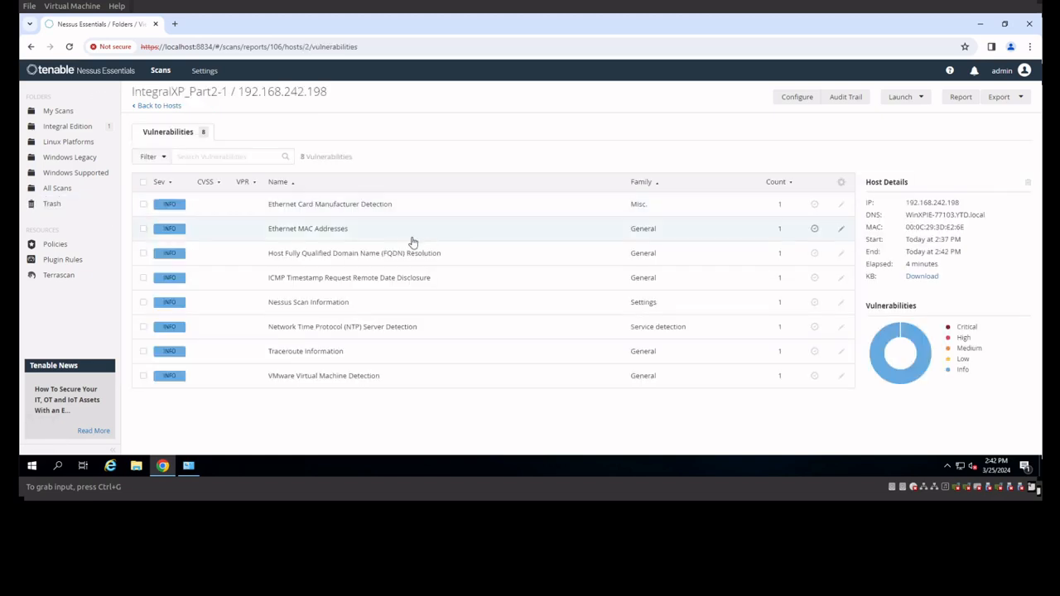